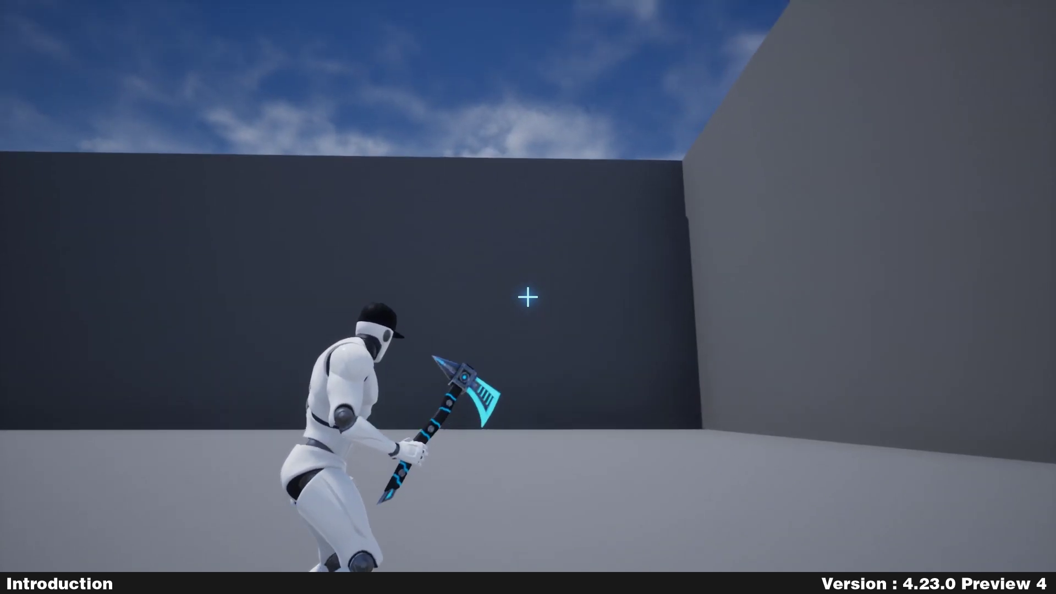
# - Aim and throw the axe at the wall, then recall it, twice
pyautogui.rightClick(528, 297)
pyautogui.click(528, 297)
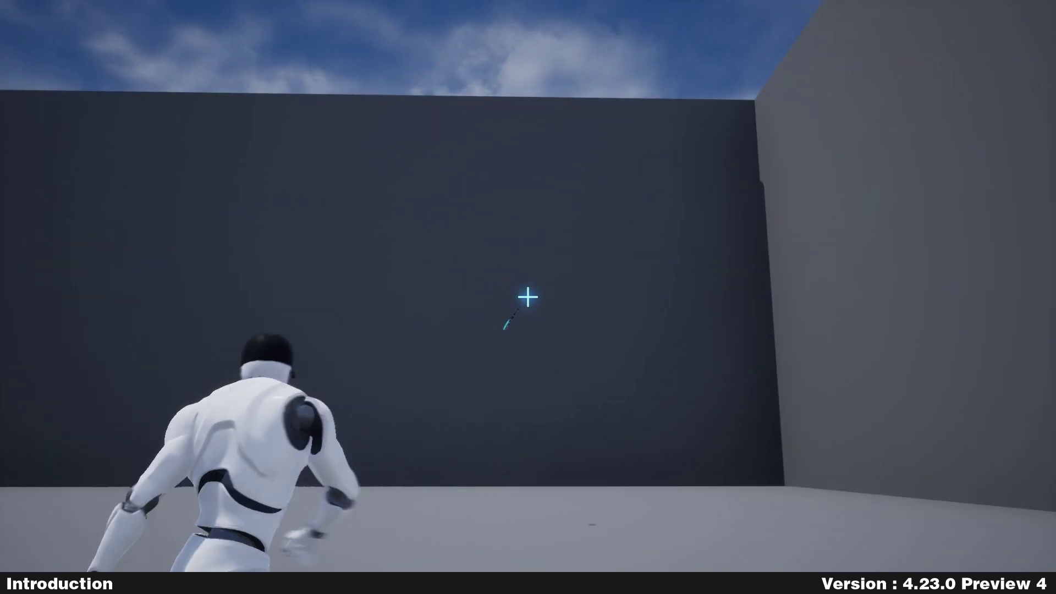
pyautogui.press('r')
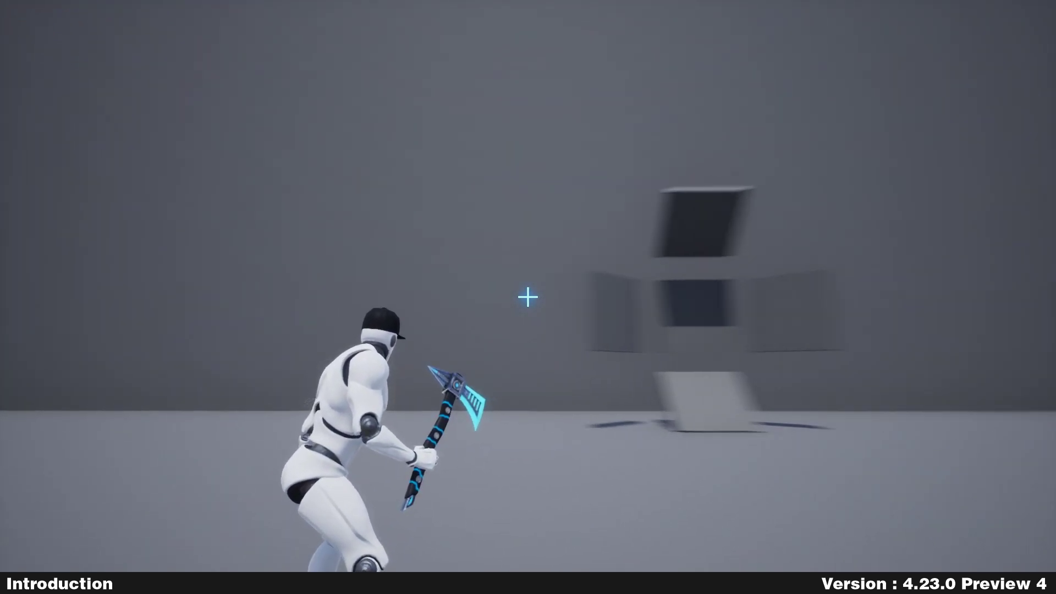
pyautogui.rightClick(528, 297)
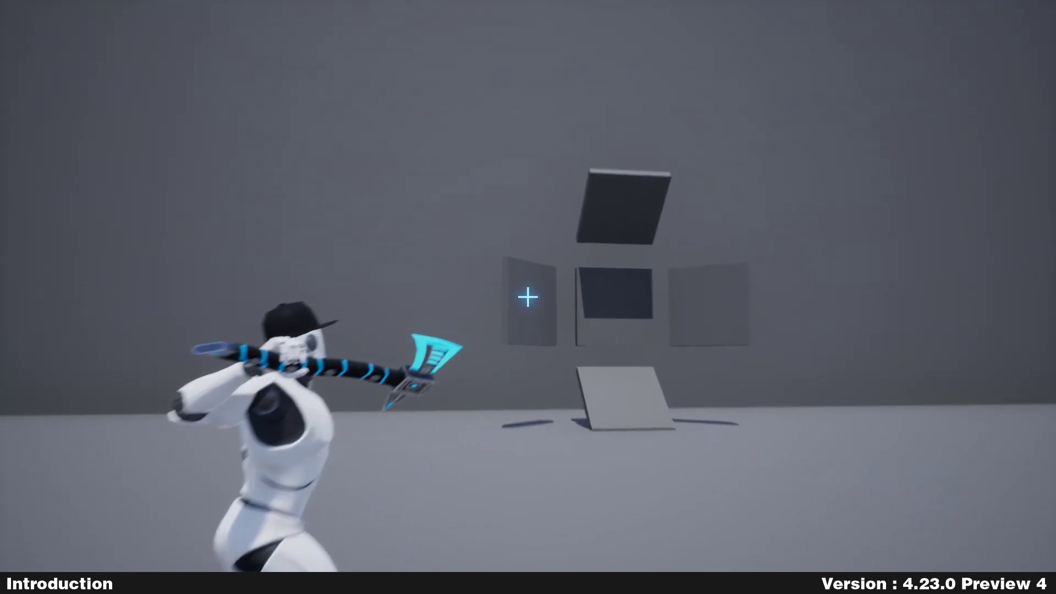
pyautogui.click(528, 297)
pyautogui.press('r')
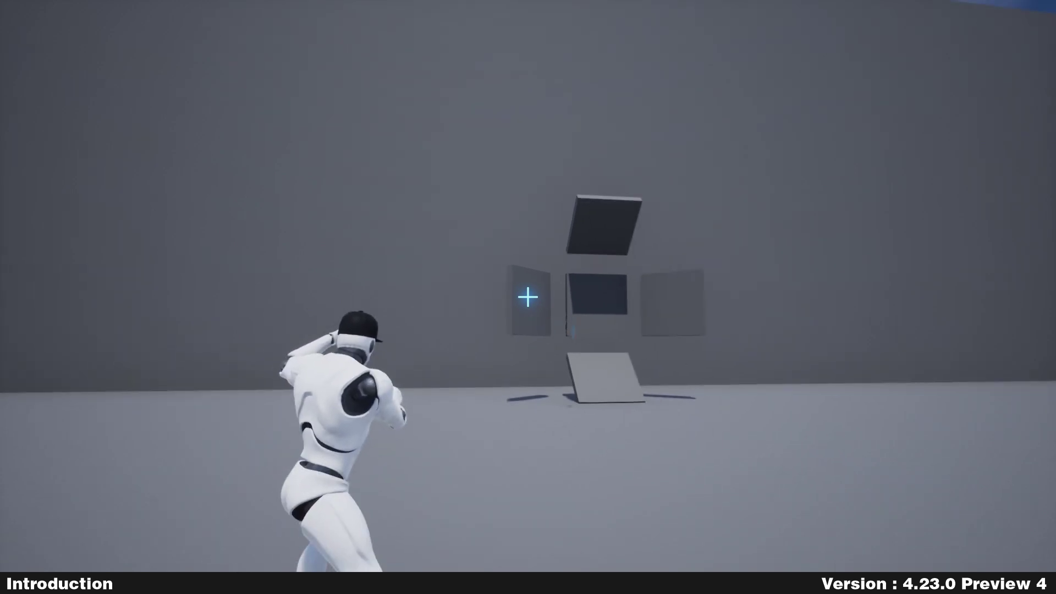
# - Throw the axe into the target panel and recall it back to the hand
pyautogui.rightClick(528, 297)
pyautogui.click(528, 297)
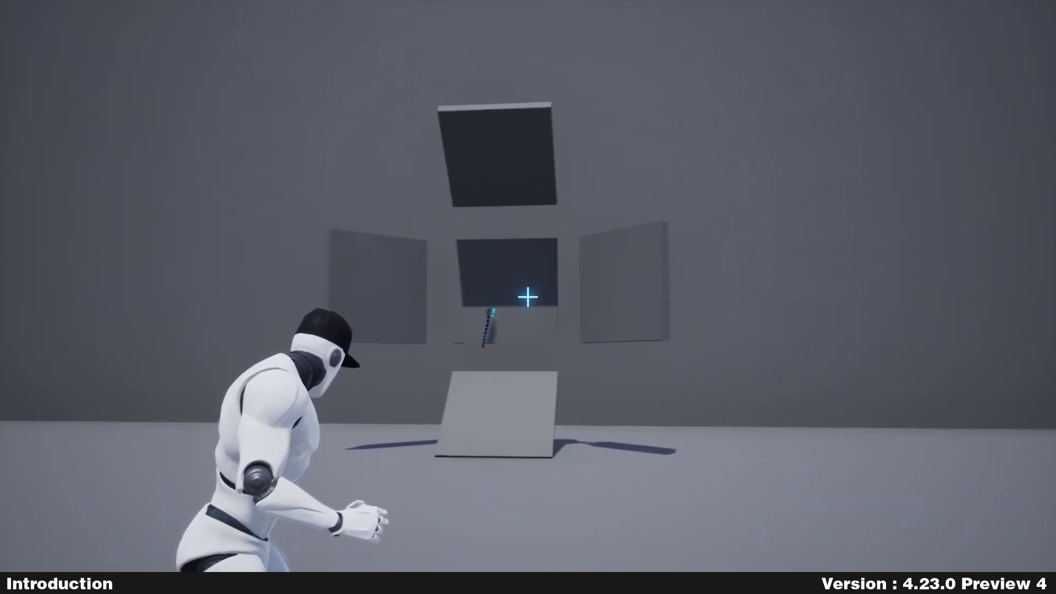
pyautogui.press('r')
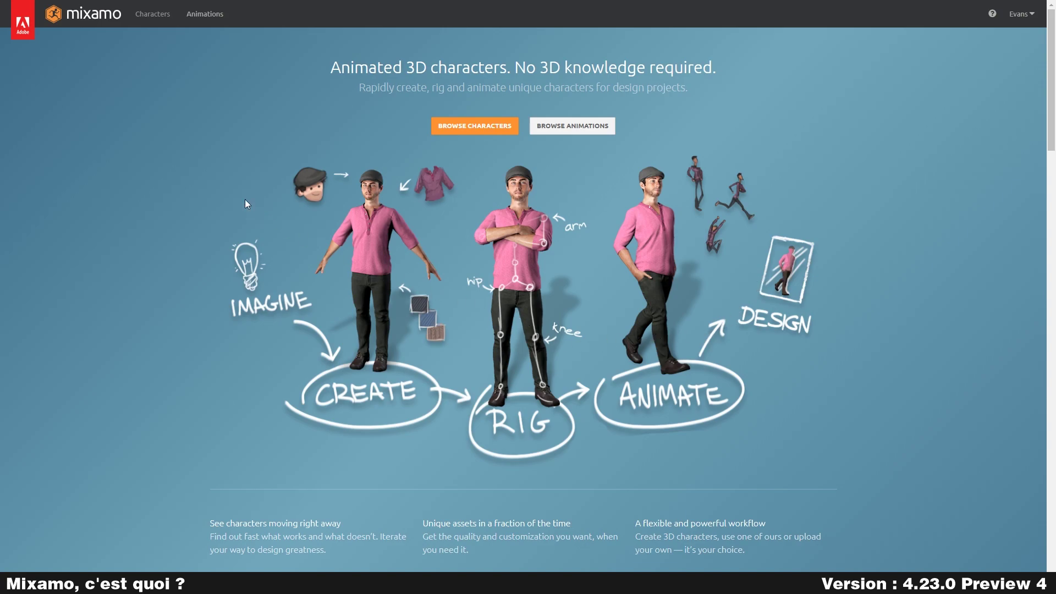
# - Pick Y Bot from the Mixamo Characters catalogue
pyautogui.click(155, 19)
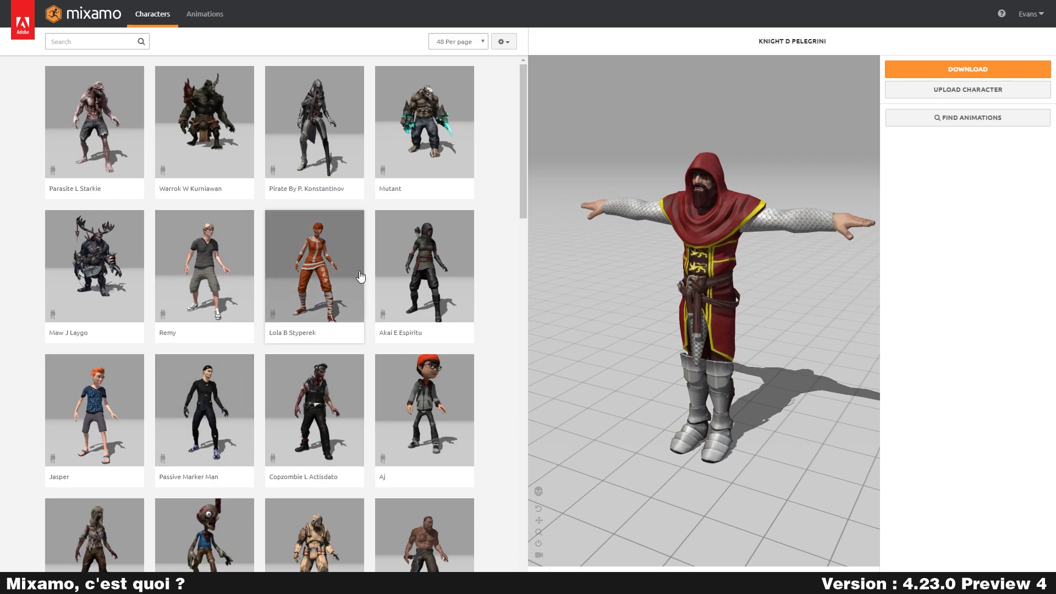
pyautogui.scroll(-7, 360, 279)
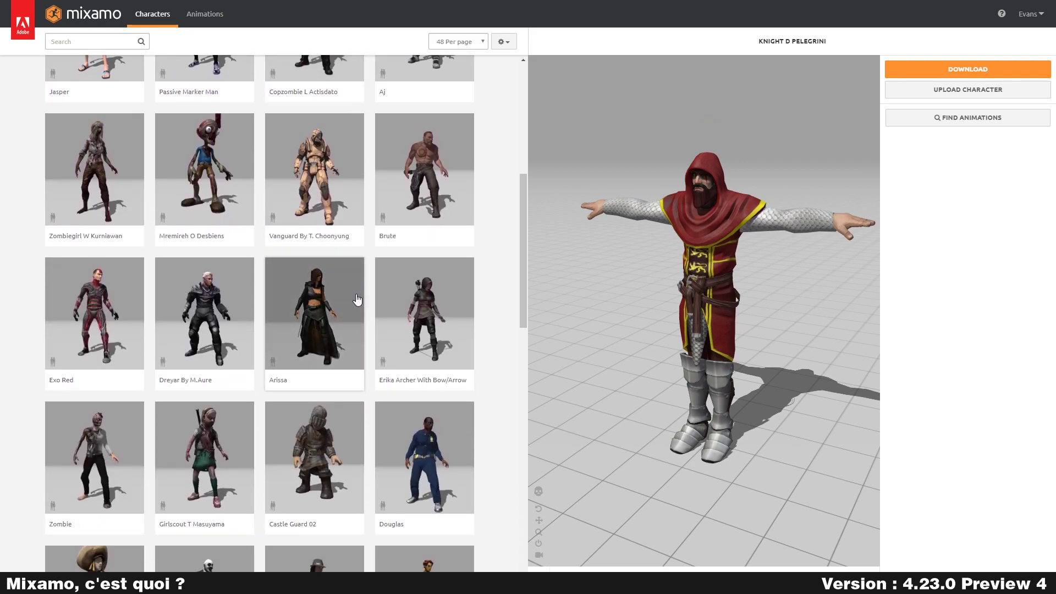
pyautogui.scroll(-5, 358, 299)
pyautogui.scroll(-2, 356, 302)
pyautogui.scroll(-5, 356, 308)
pyautogui.scroll(-4, 355, 319)
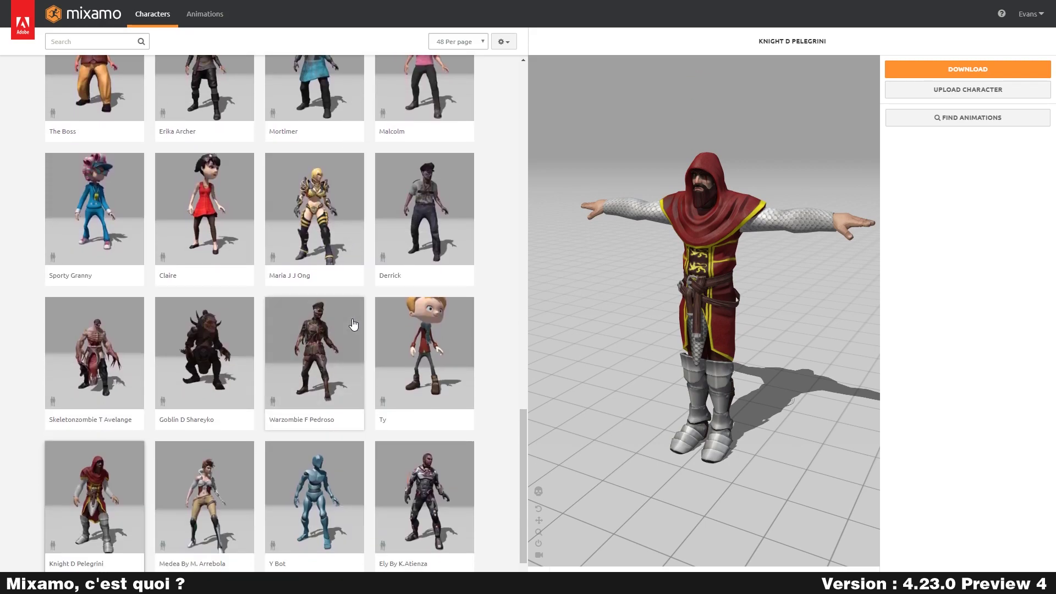
pyautogui.scroll(-2, 353, 325)
pyautogui.click(313, 413)
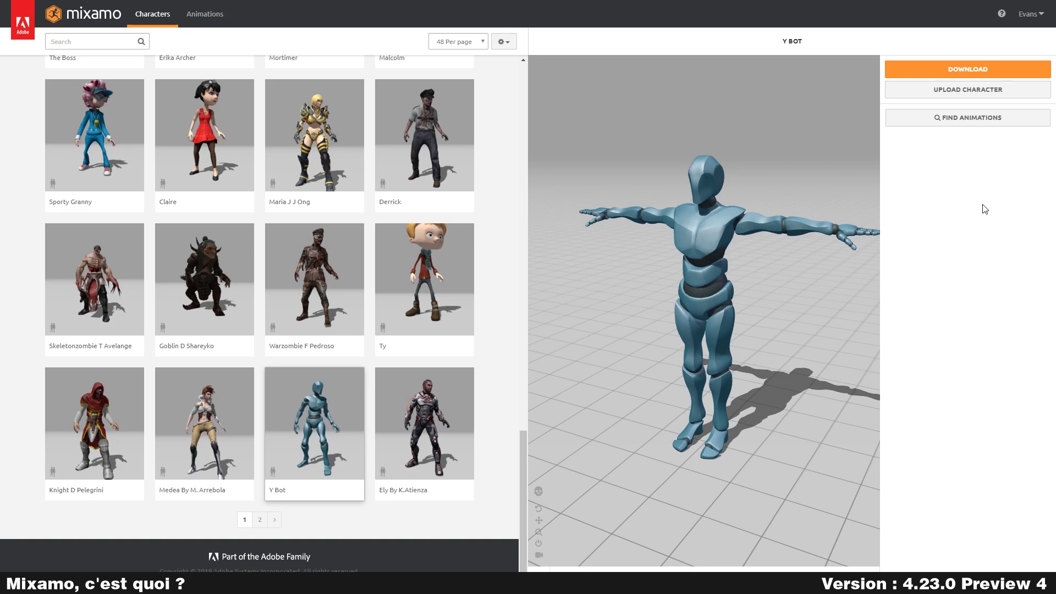
# - Cancel the Y Bot download settings and switch to the Animations library
pyautogui.click(967, 72)
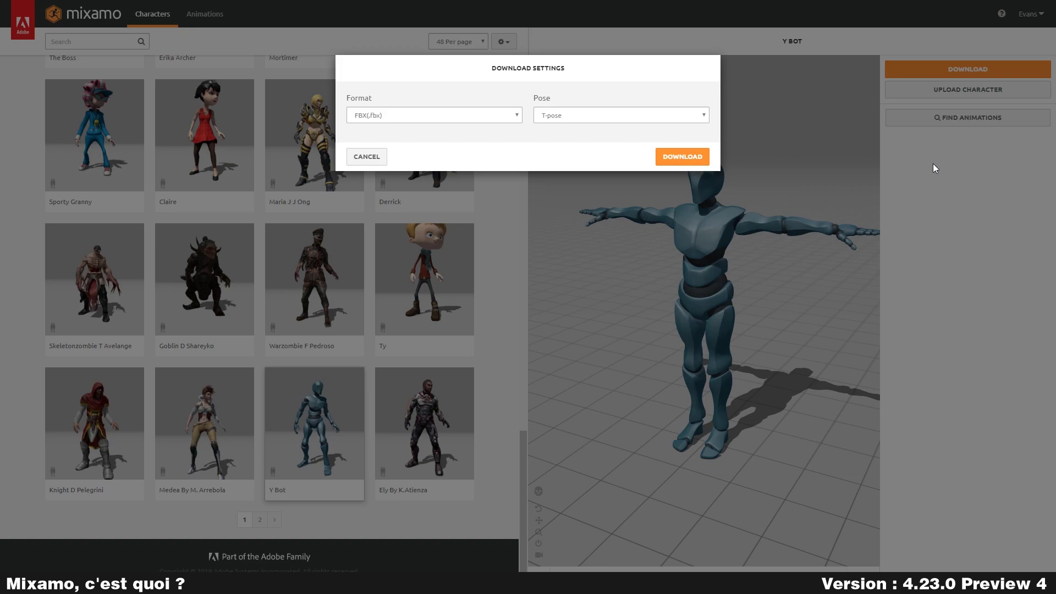
pyautogui.click(366, 157)
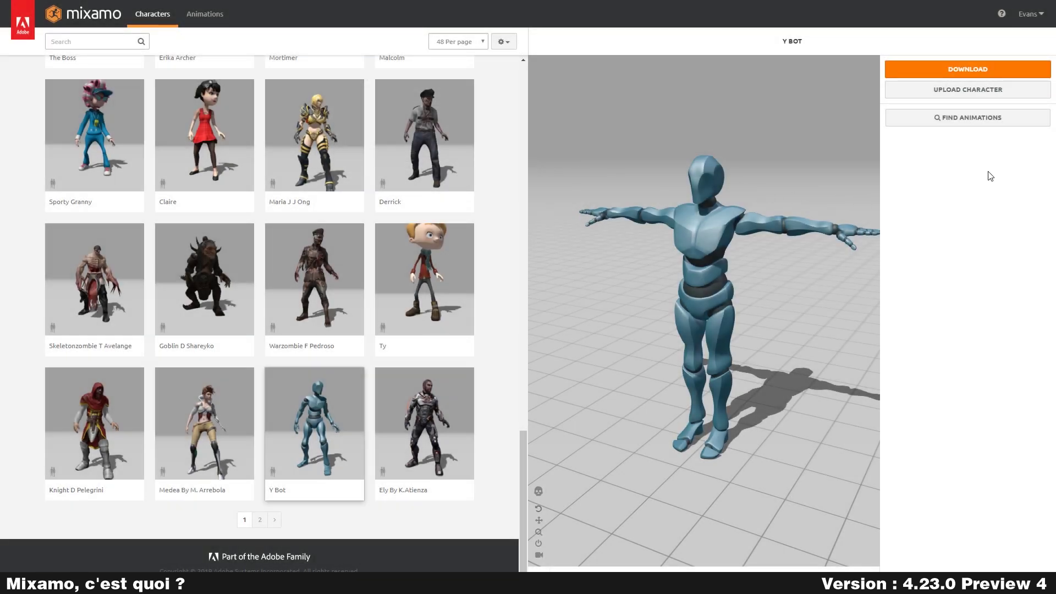
pyautogui.click(995, 122)
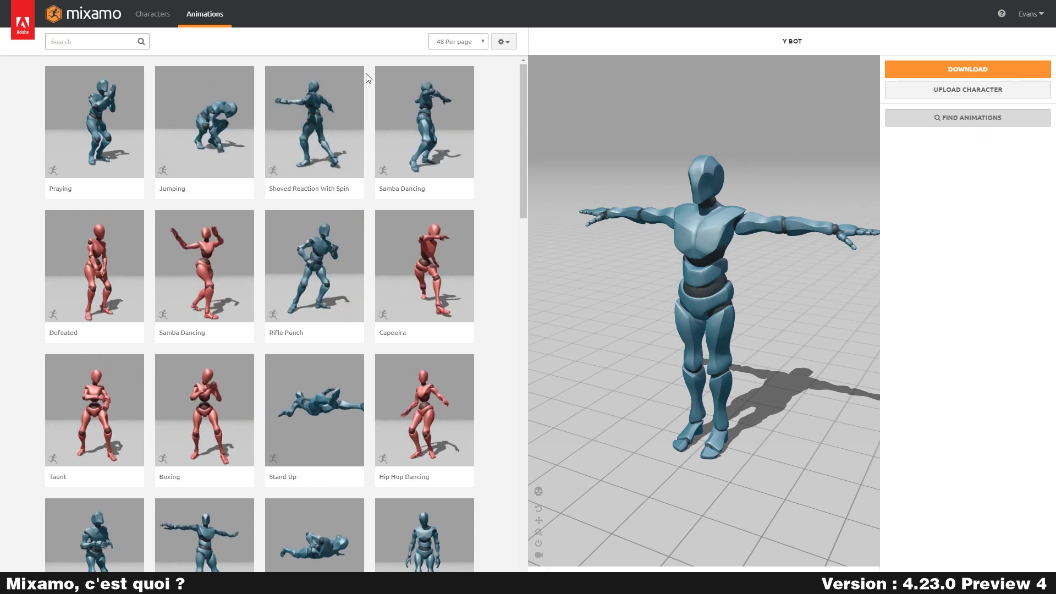
# - Search the animation library for 'axe' to bring up the Pro Melee Axe Pack
pyautogui.scroll(-1, 368, 173)
pyautogui.scroll(-2, 368, 173)
pyautogui.scroll(-3, 365, 177)
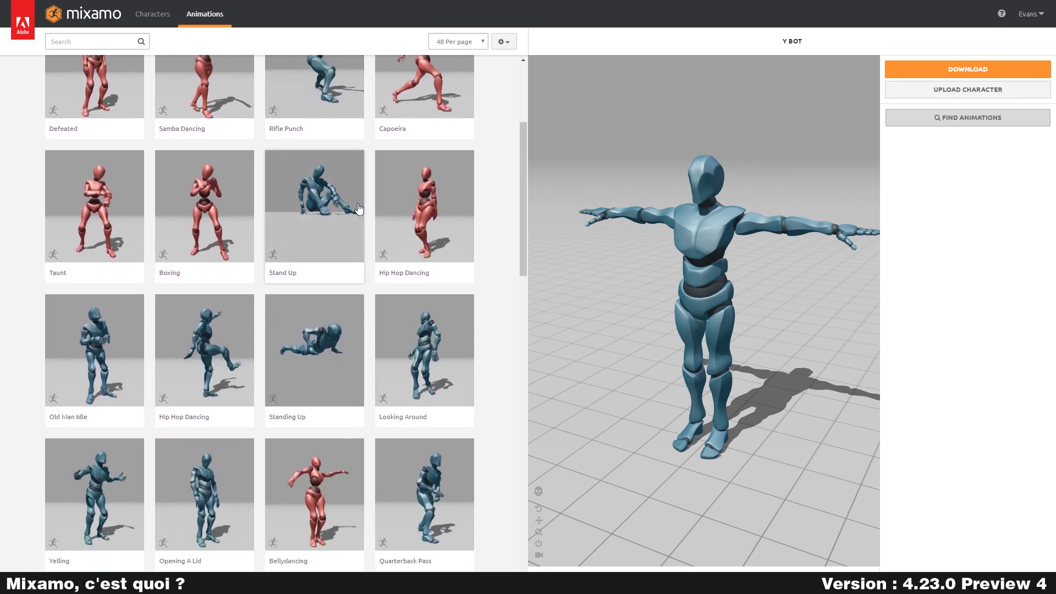
pyautogui.scroll(-3, 362, 209)
pyautogui.scroll(-2, 338, 285)
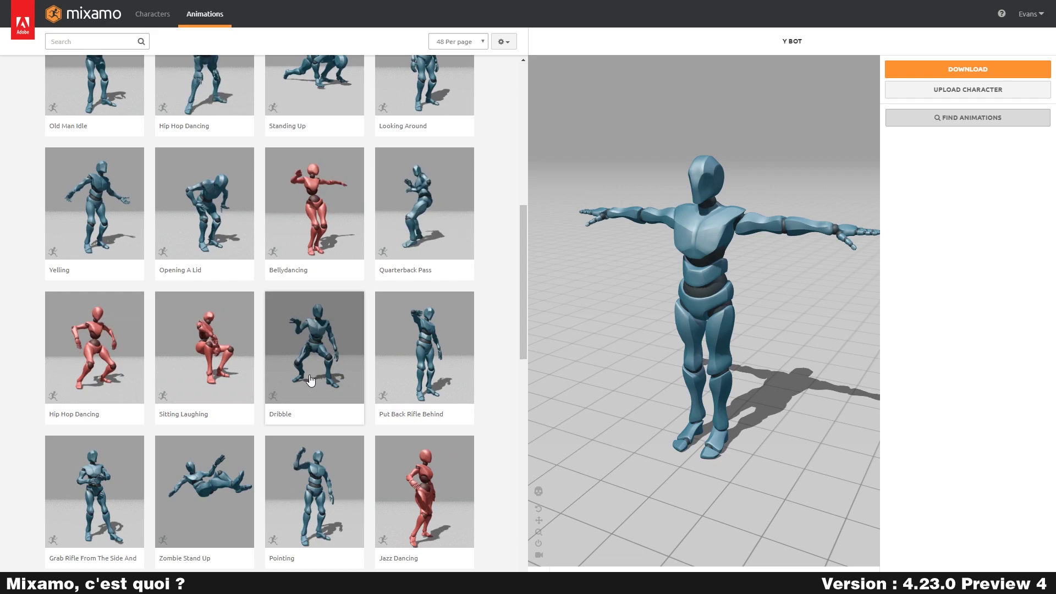
pyautogui.scroll(1, 306, 352)
pyautogui.scroll(5, 303, 358)
pyautogui.scroll(3, 302, 352)
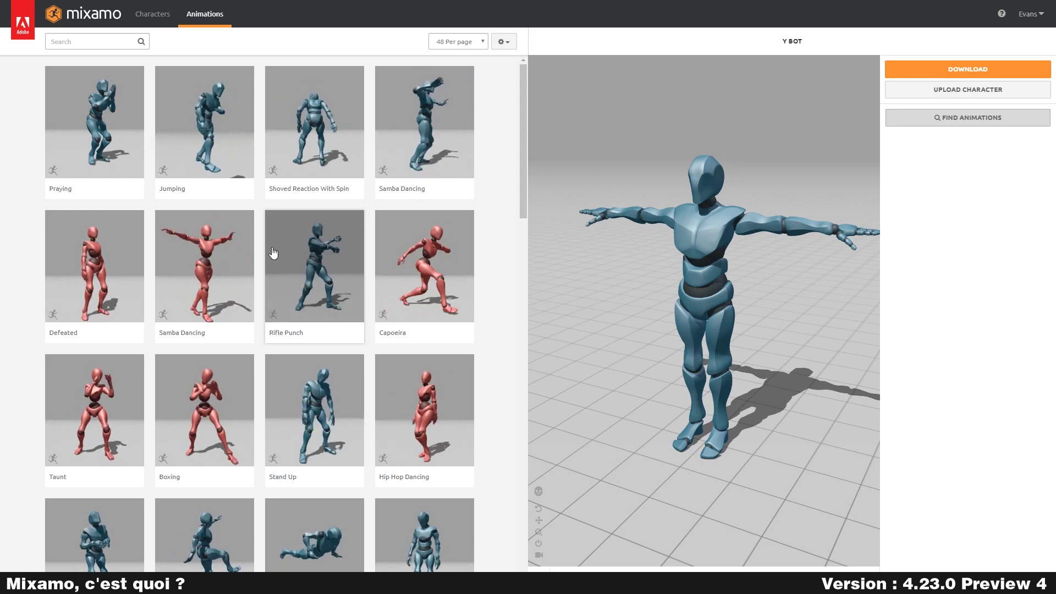
pyautogui.click(110, 40)
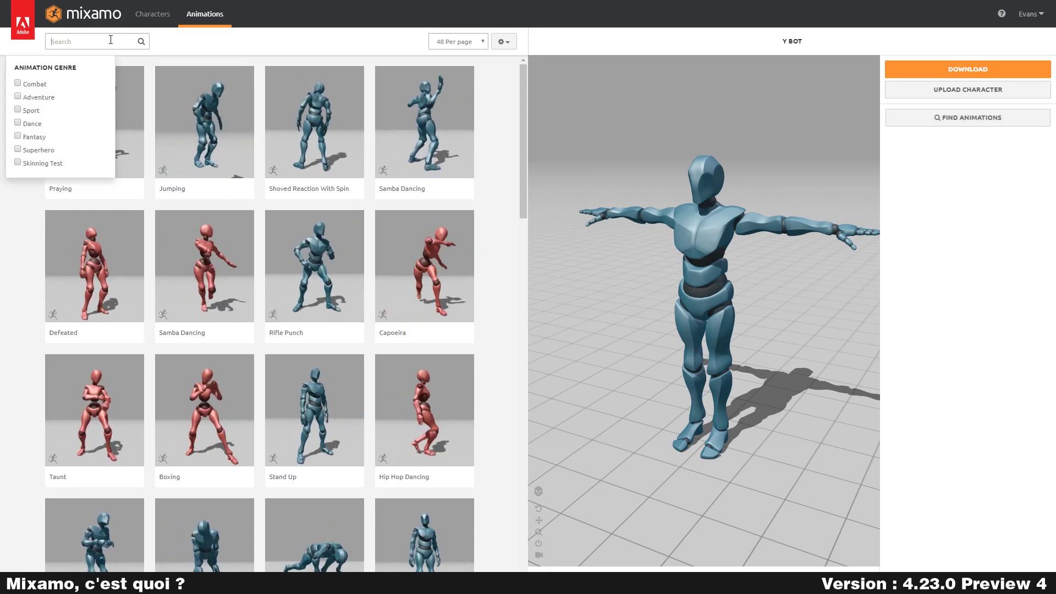
pyautogui.write('axe')
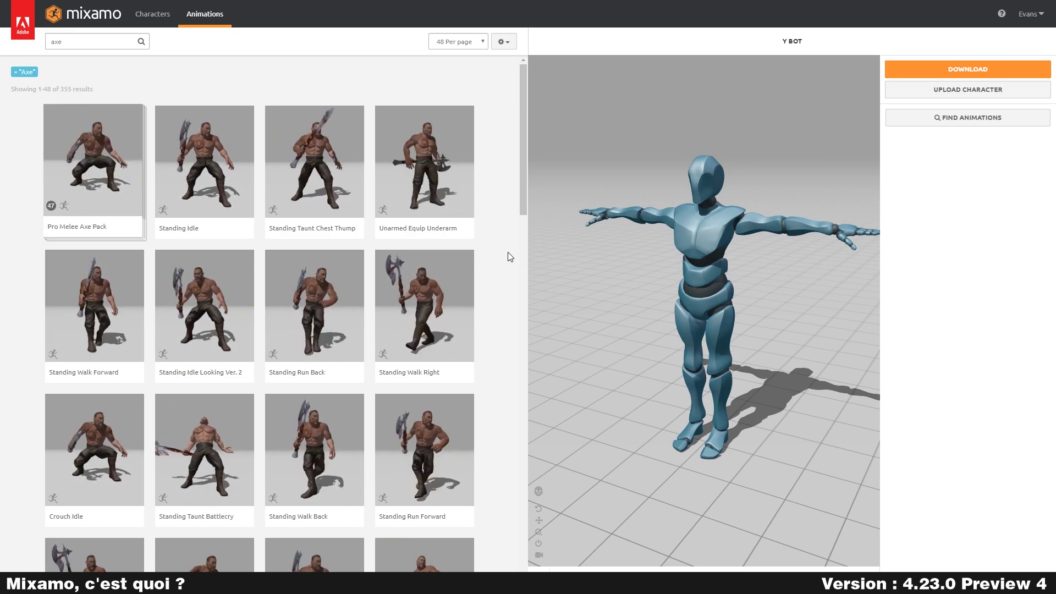
# - Preview Standing Walk Right on Y Bot, set download Skin to Without Skin, then cancel
pyautogui.click(430, 315)
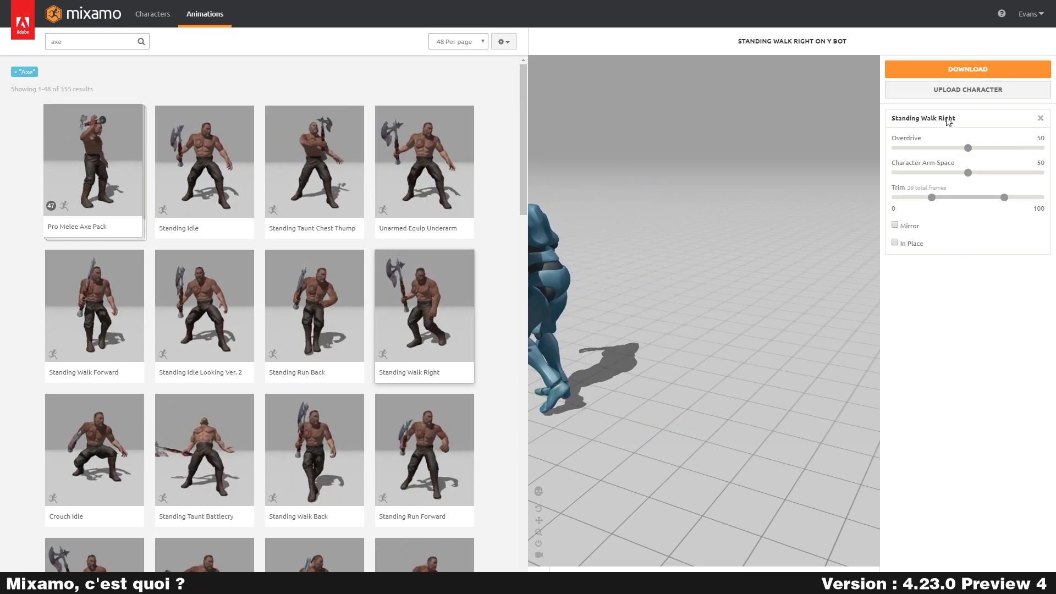
pyautogui.click(942, 72)
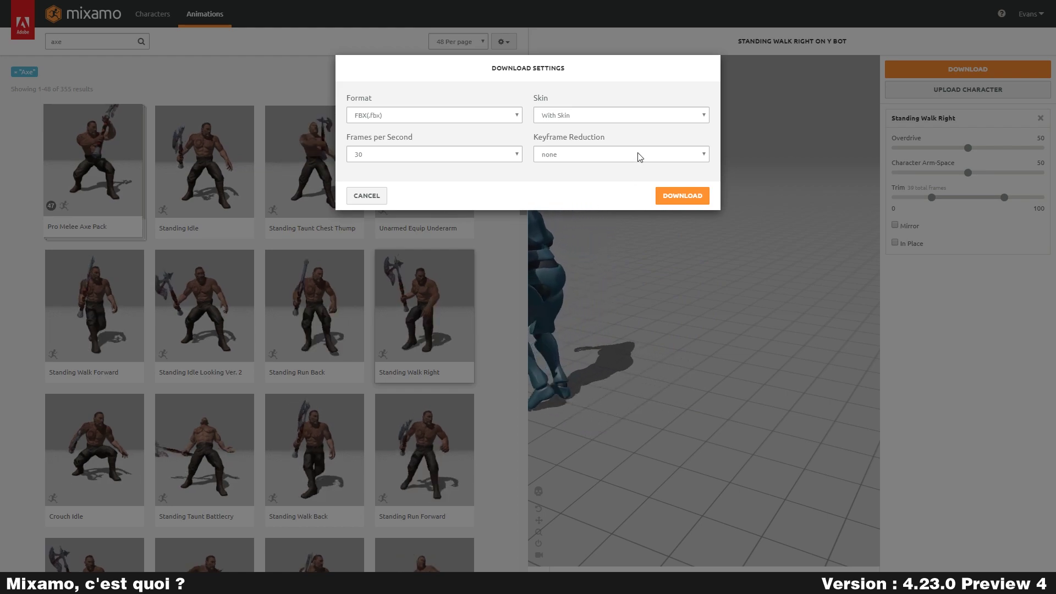
pyautogui.click(630, 115)
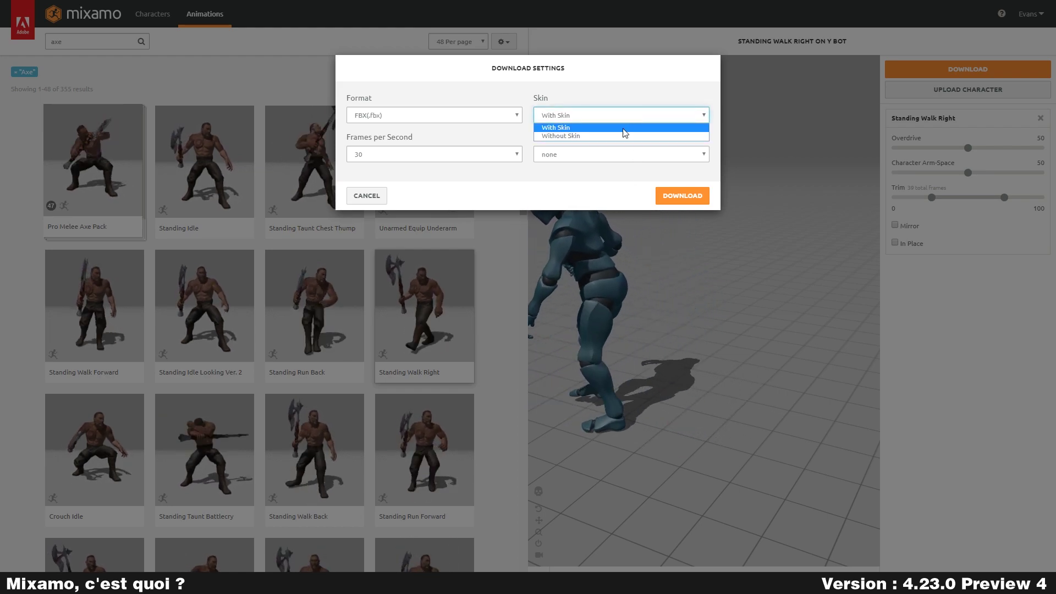
pyautogui.click(610, 136)
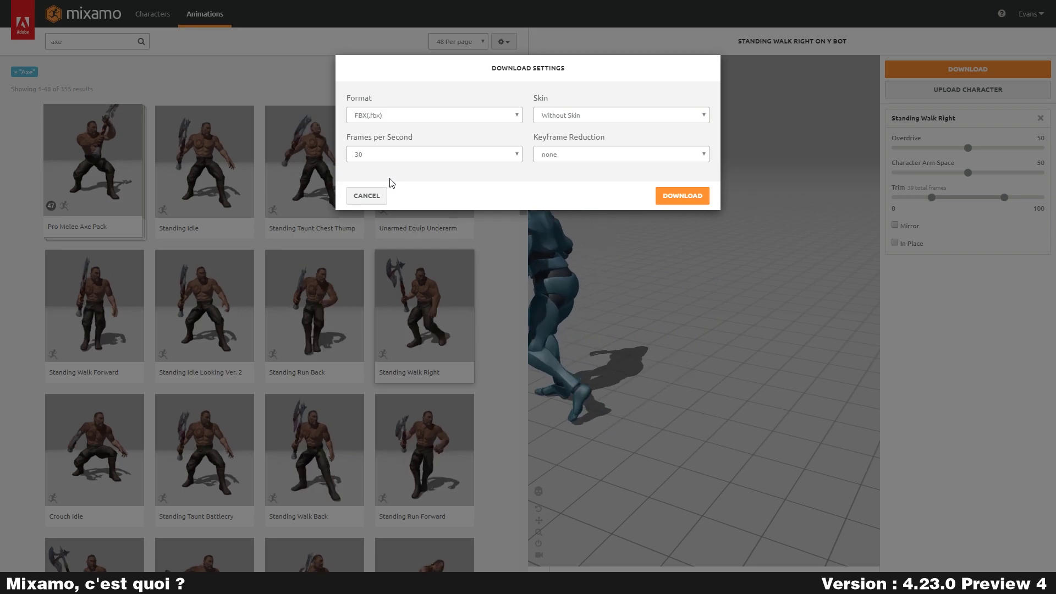
pyautogui.click(366, 198)
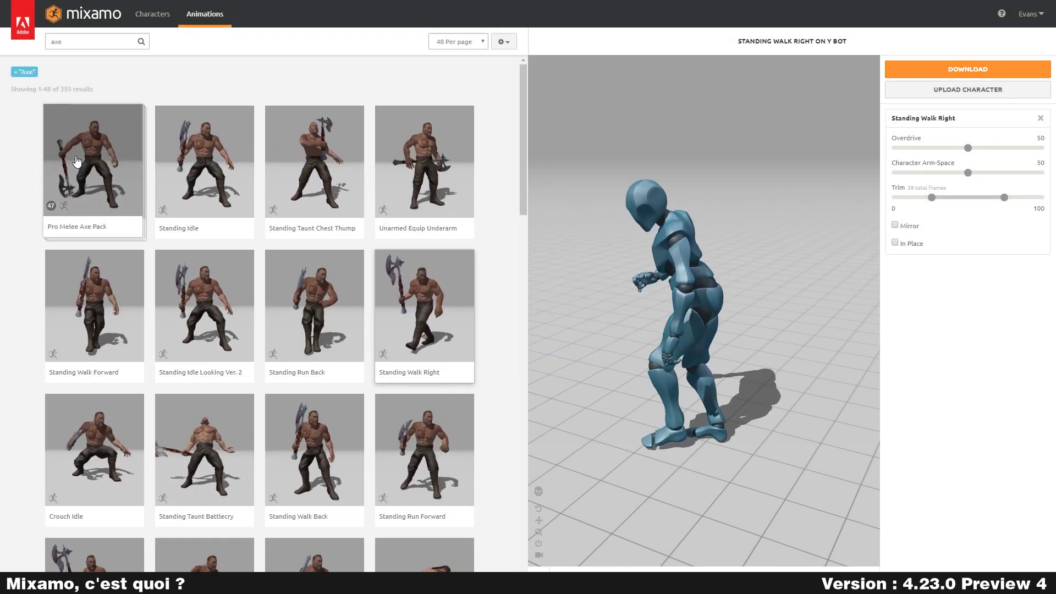
# - Select the Pro Melee Axe Pack on Y Bot and download it
pyautogui.click(77, 160)
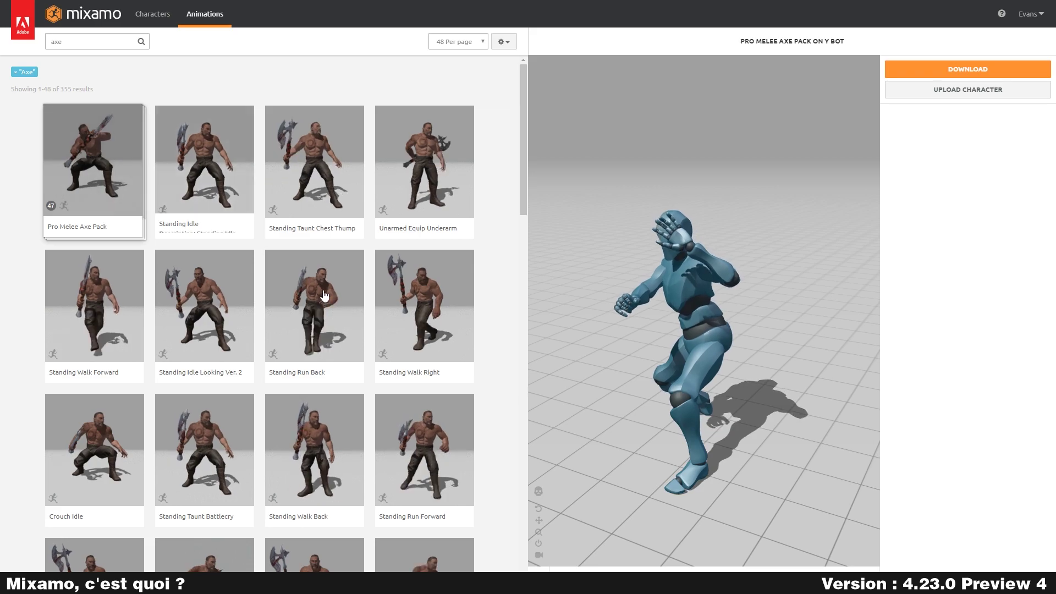
pyautogui.click(988, 70)
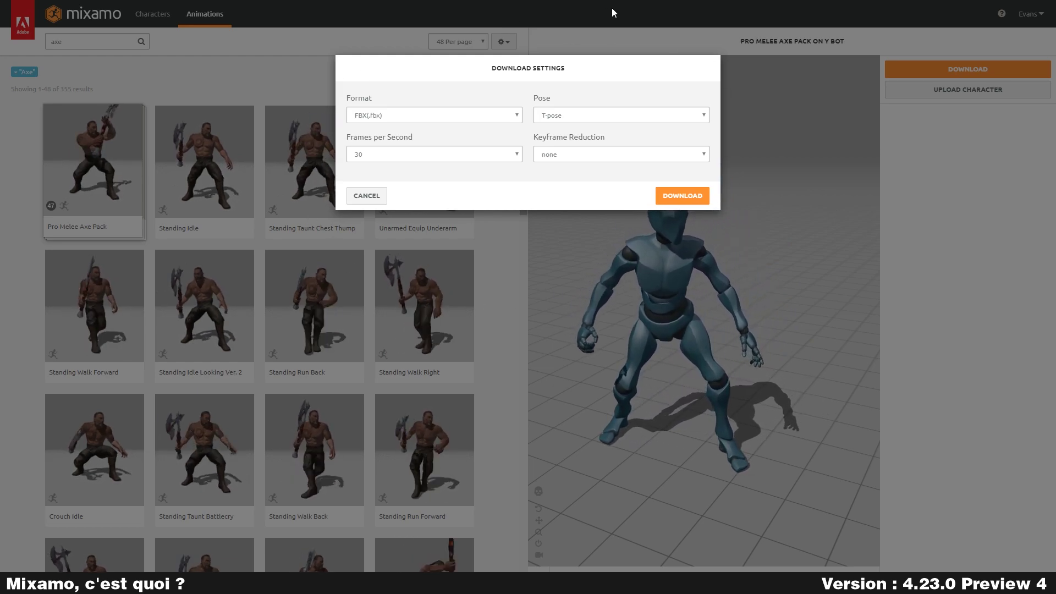
pyautogui.click(674, 198)
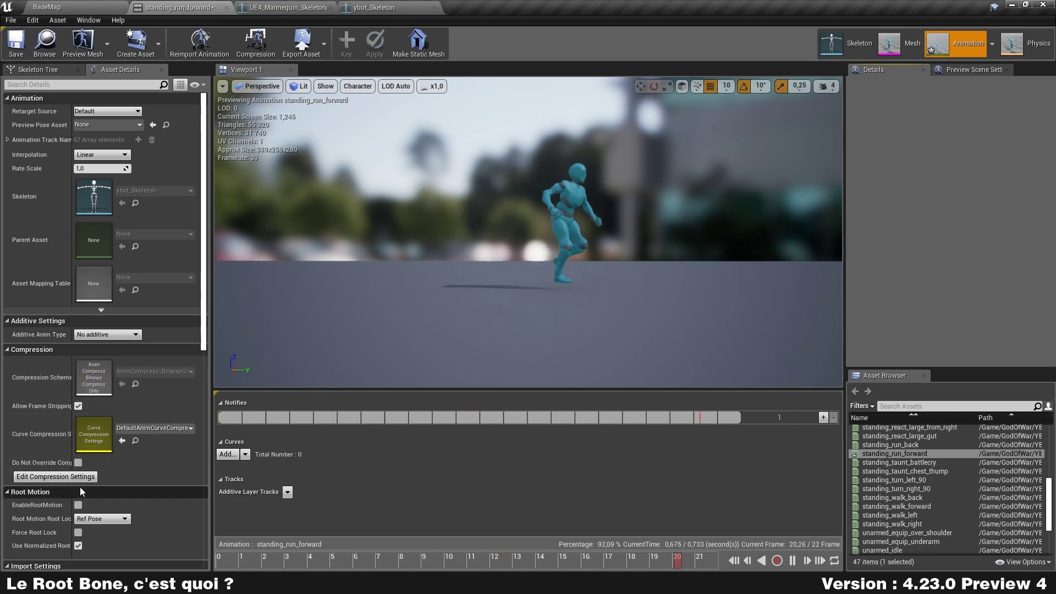
# - Tick EnableRootMotion on standing_run_forward and orbit the viewport to check the run
pyautogui.scroll(-1, 84, 480)
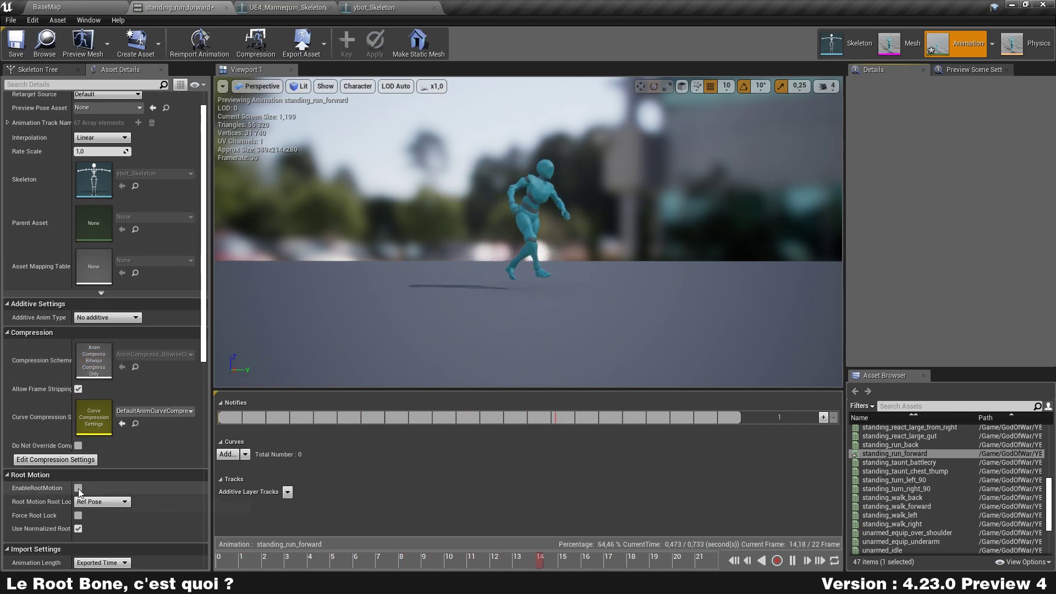
pyautogui.click(78, 488)
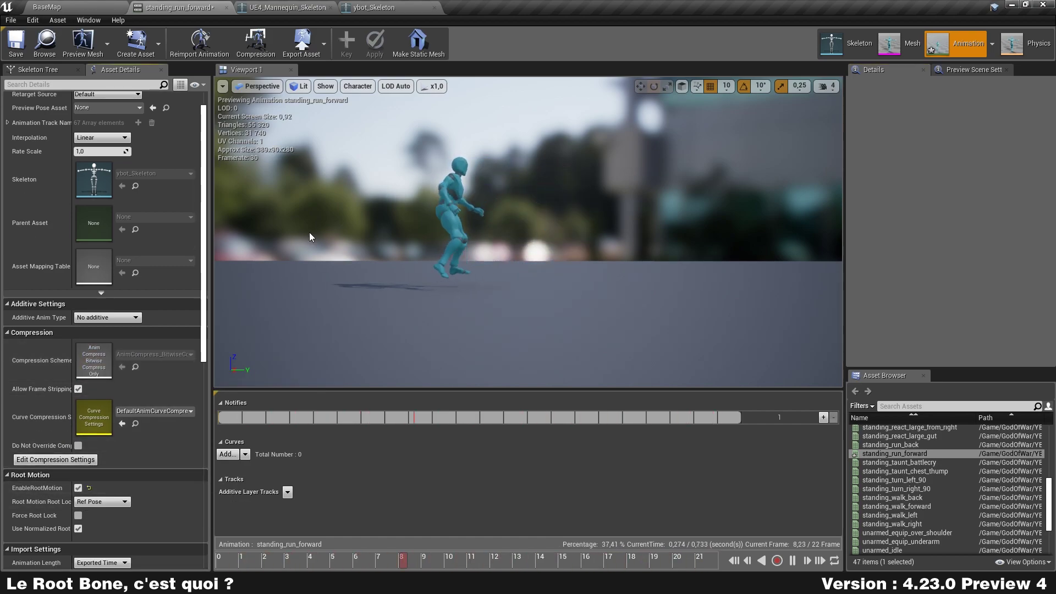
pyautogui.moveTo(634, 195); pyautogui.dragTo(635, 198)
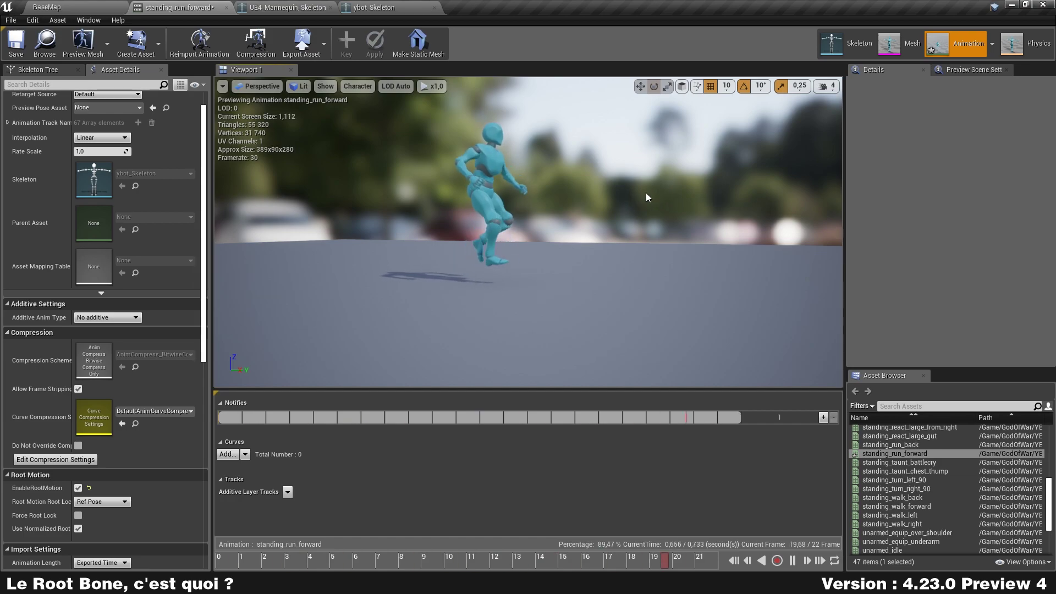
# - Show All Hierarchy bones on the ybot_Skeleton and select Hips to inspect its transform
pyautogui.click(288, 7)
pyautogui.click(379, 8)
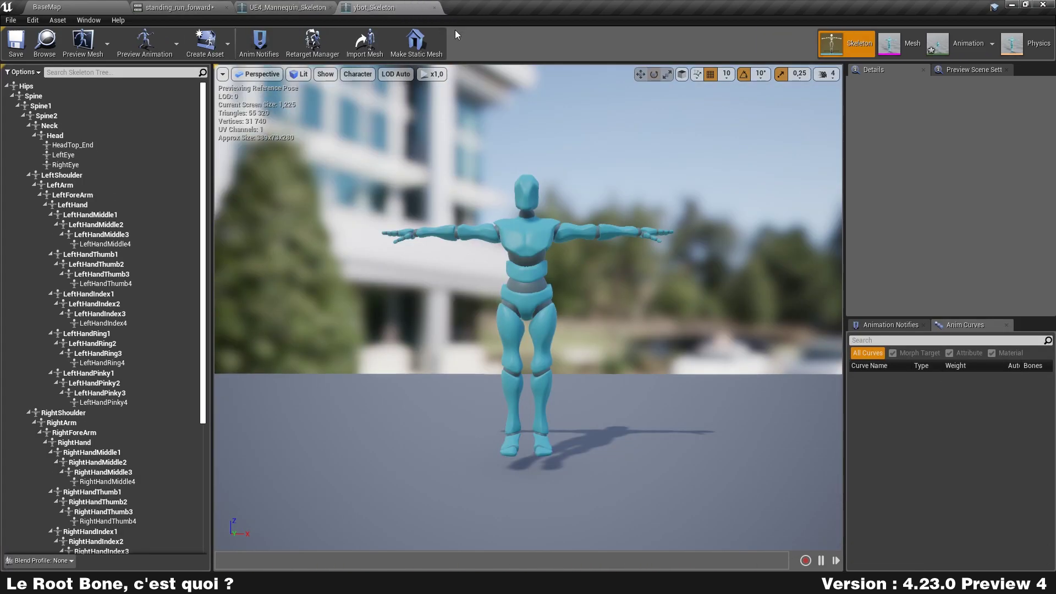
pyautogui.click(370, 75)
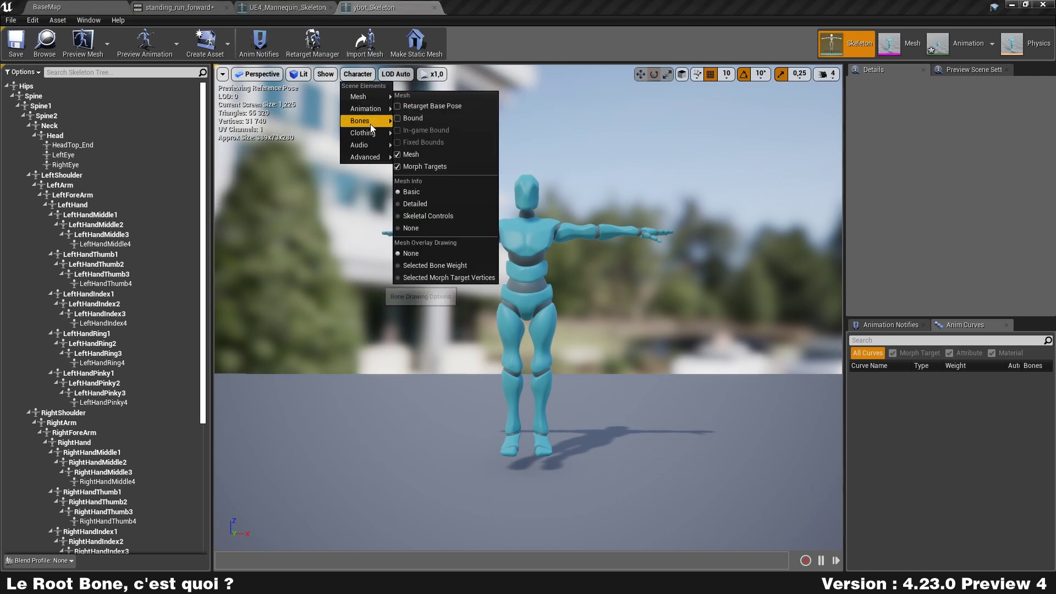
pyautogui.moveTo(368, 121)
pyautogui.click(432, 168)
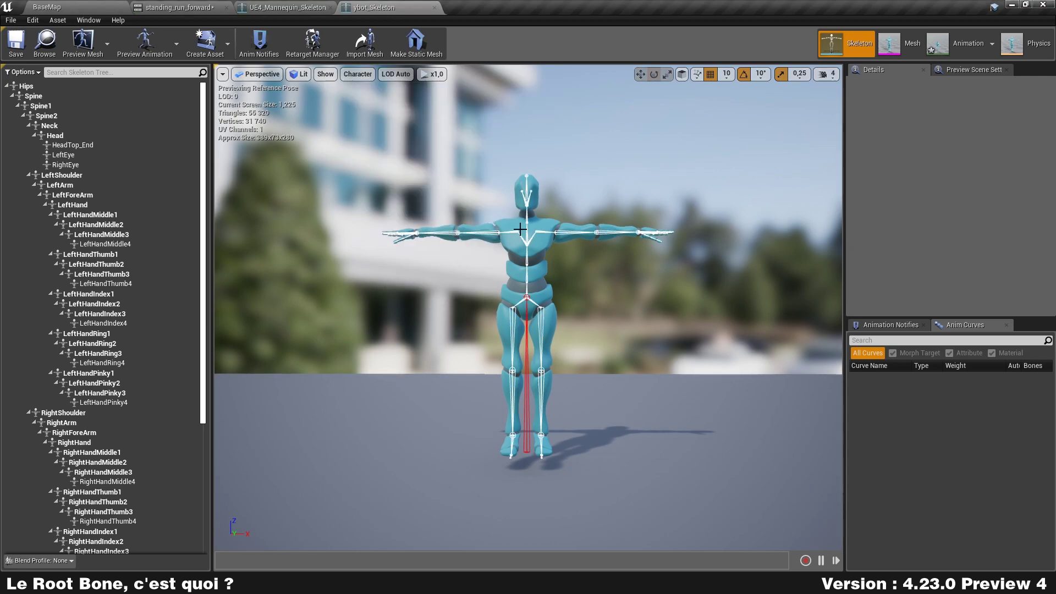
pyautogui.click(526, 381)
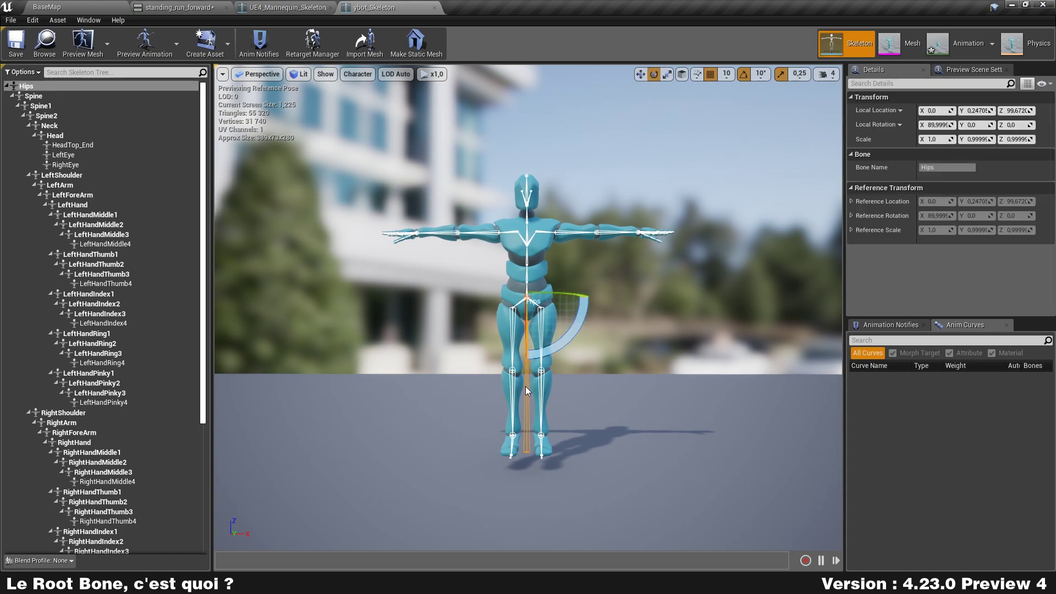
pyautogui.scroll(5, 521, 435)
pyautogui.scroll(-3, 523, 424)
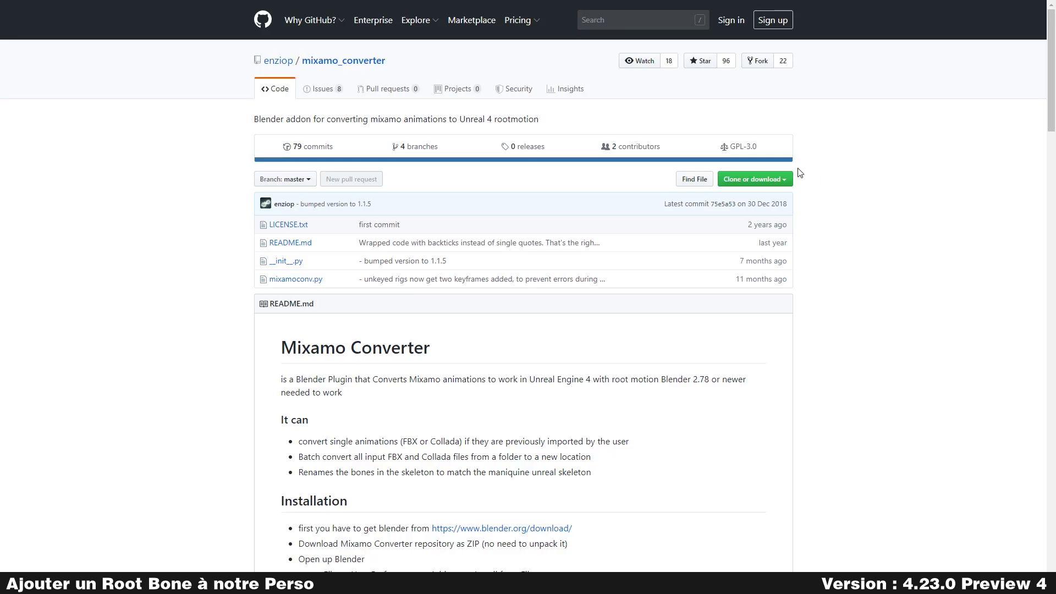
# - Open the mixamo_converter repository's Clone or download options
pyautogui.click(777, 178)
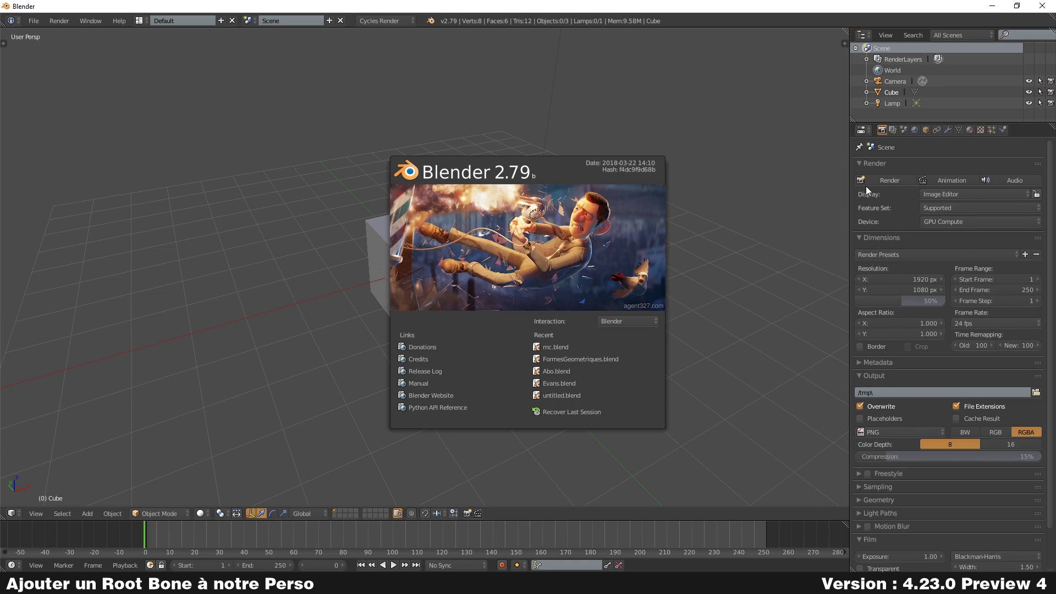
# - Install an add-on from mixamo_converter-master.zip through Blender's User Preferences
pyautogui.click(728, 130)
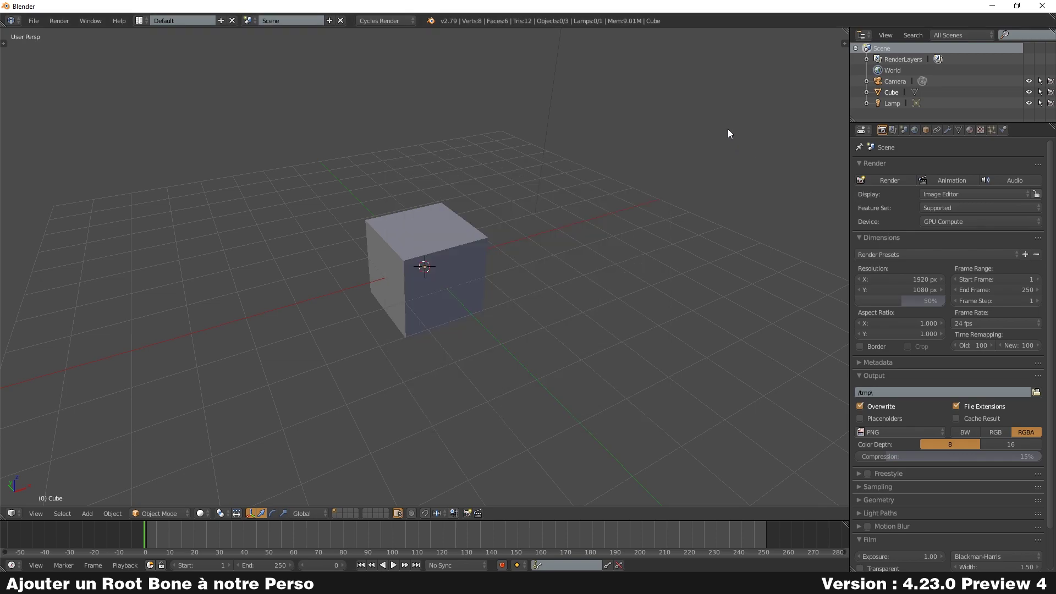
pyautogui.click(33, 21)
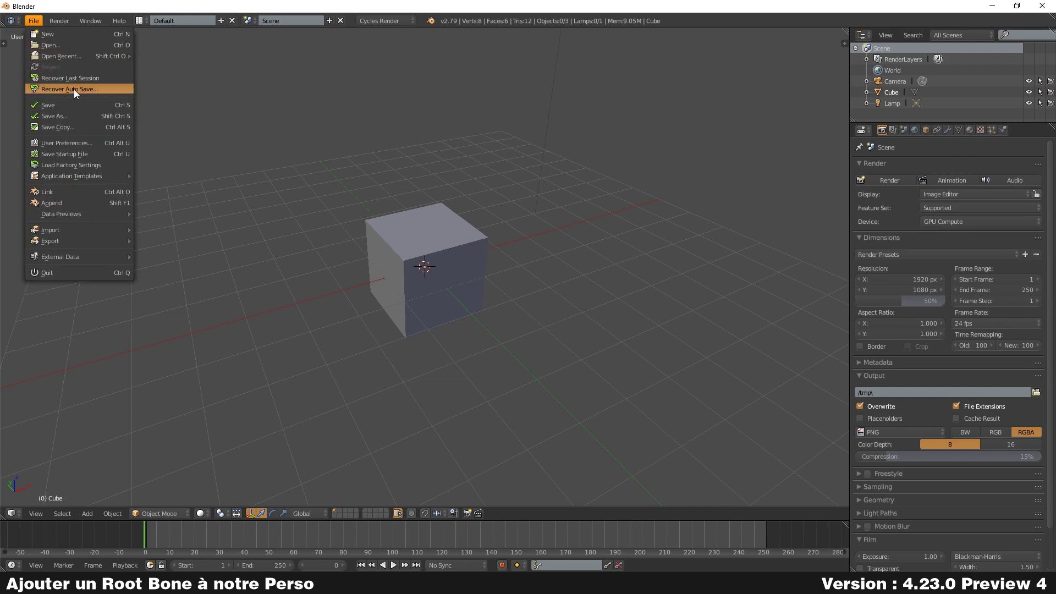
pyautogui.click(71, 144)
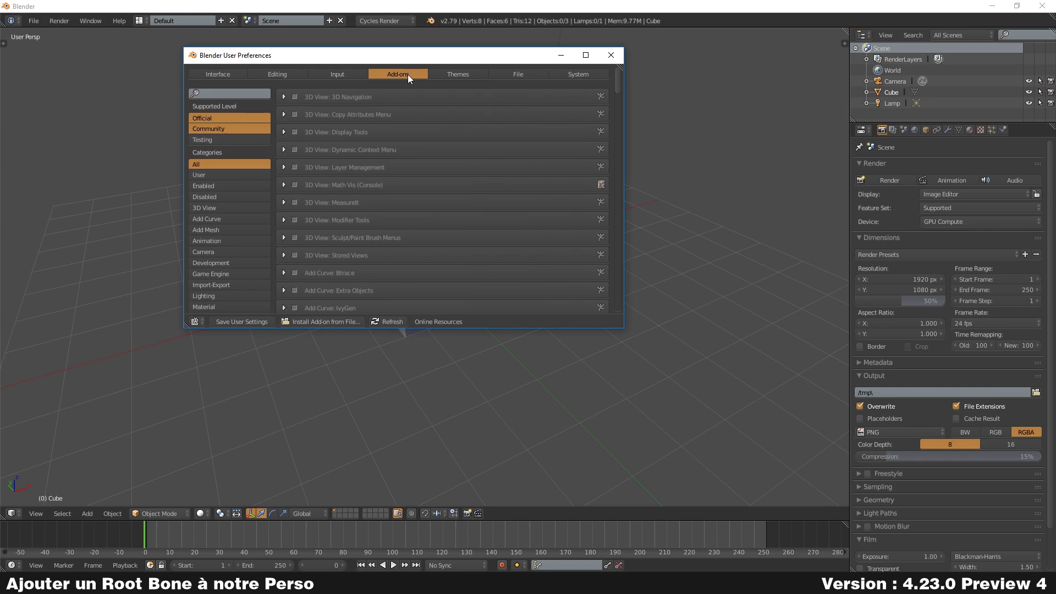
pyautogui.click(325, 321)
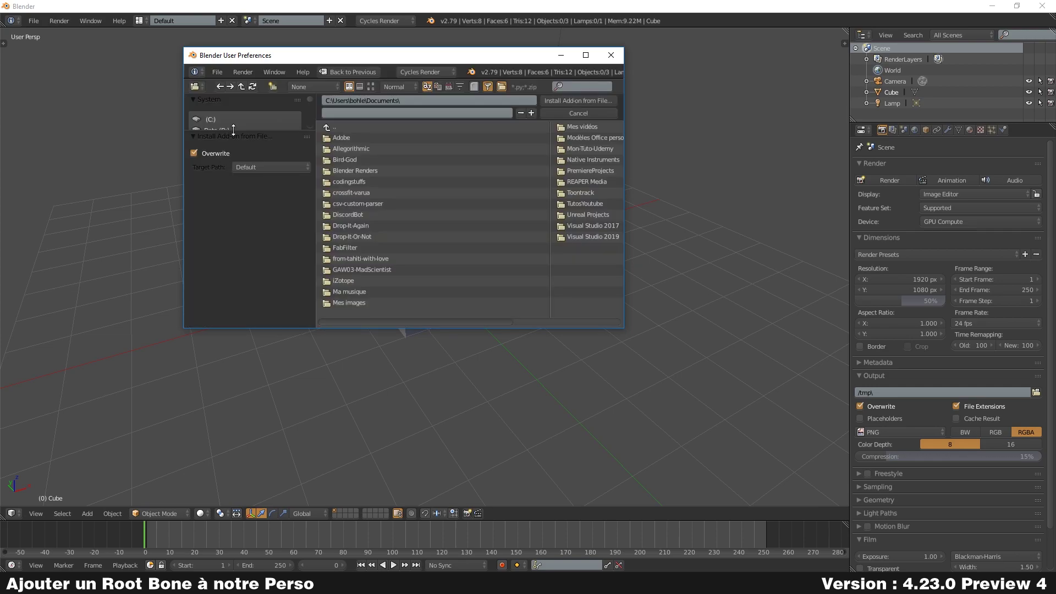
pyautogui.moveTo(233, 130); pyautogui.dragTo(234, 189)
pyautogui.scroll(-3, 235, 157)
pyautogui.scroll(-1, 232, 164)
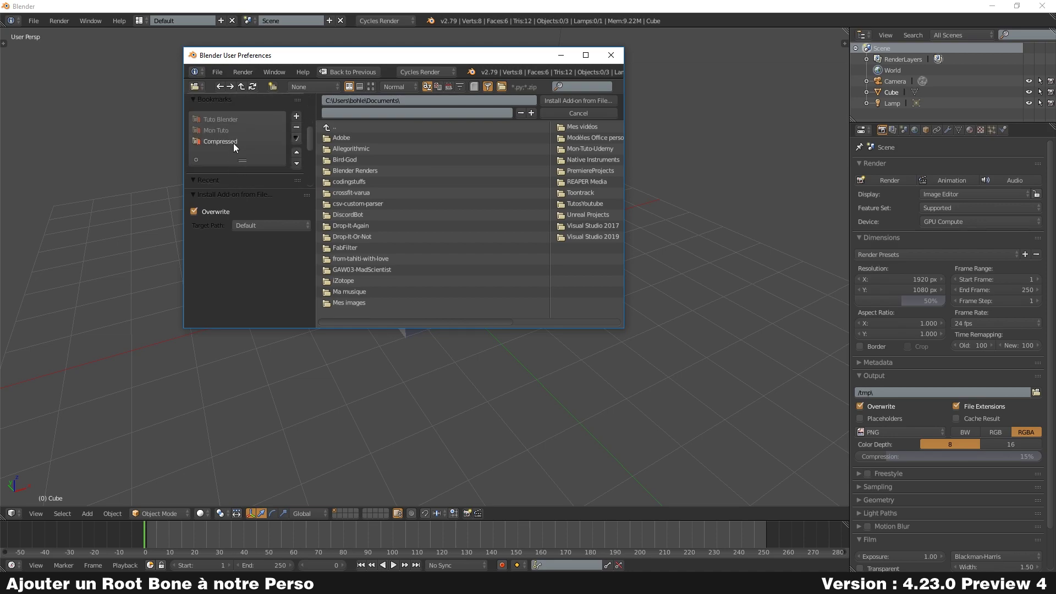
pyautogui.click(233, 142)
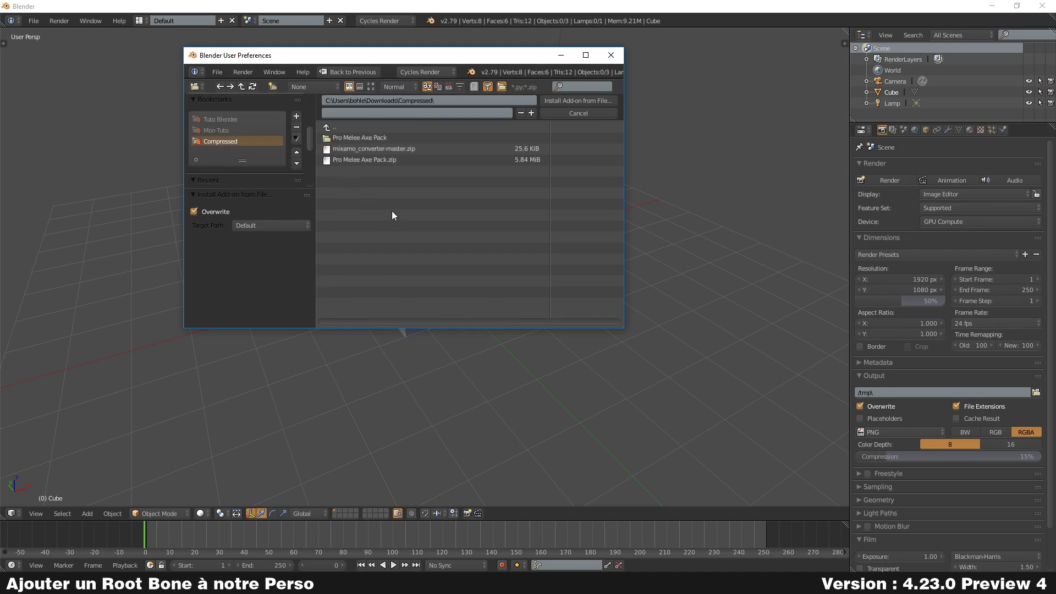
pyautogui.click(406, 145)
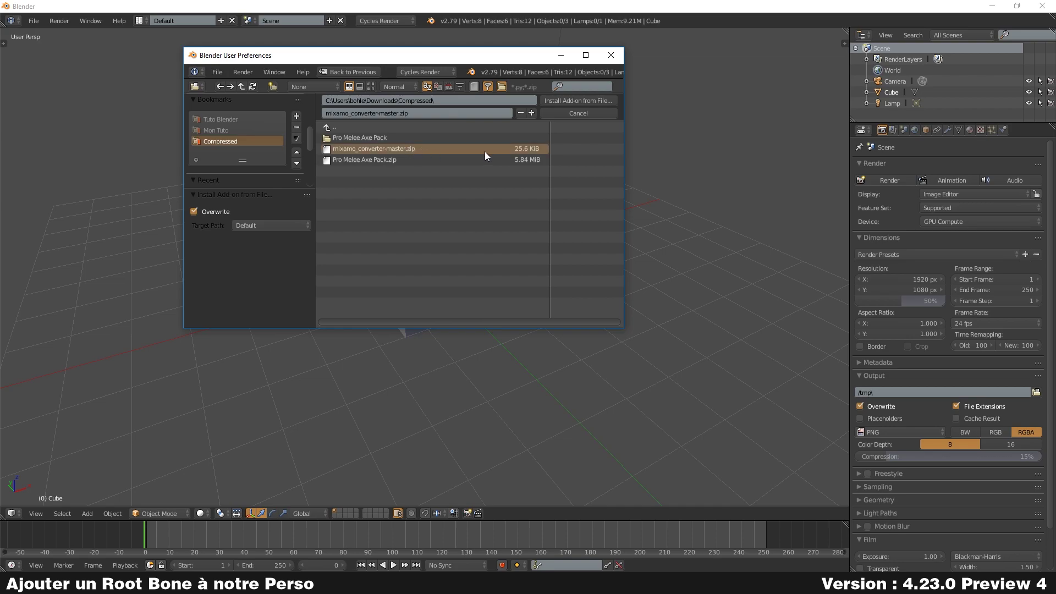
pyautogui.click(588, 100)
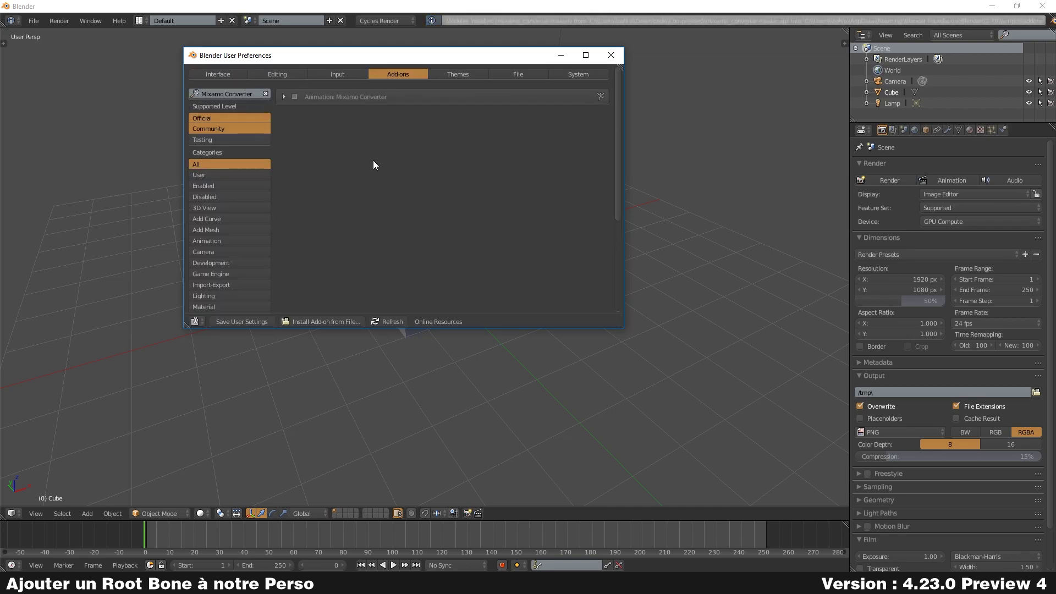
# - Enable the Mixamo Converter add-on and close the preferences window
pyautogui.click(284, 97)
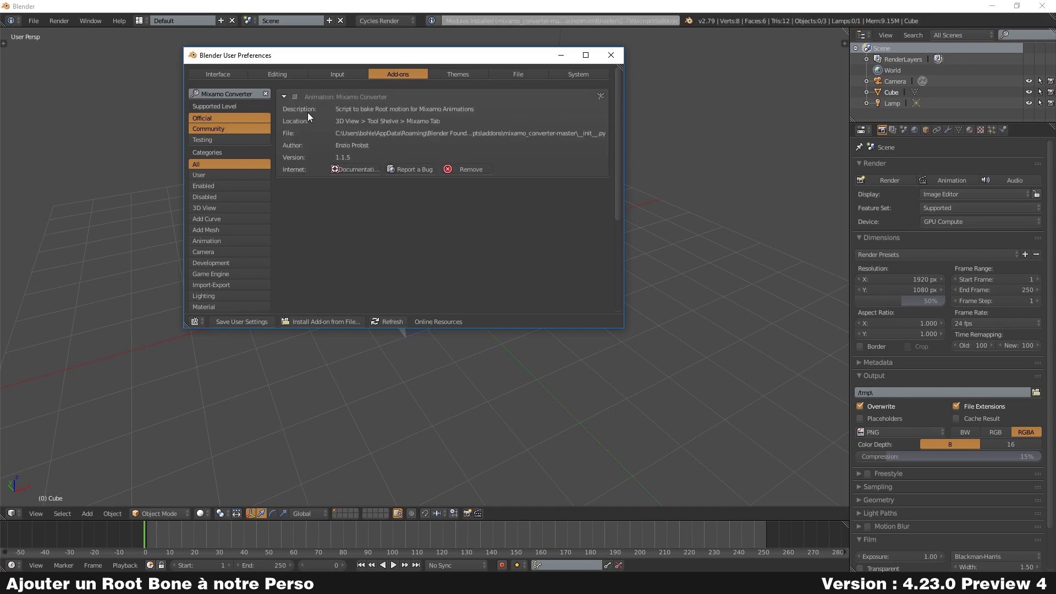
pyautogui.click(296, 98)
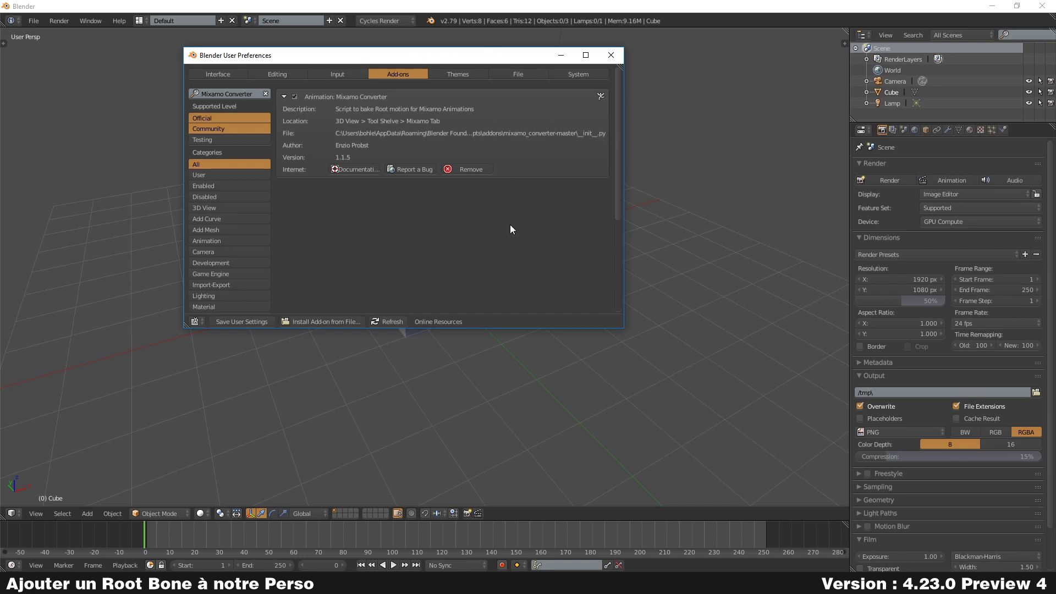
pyautogui.click(618, 58)
pyautogui.scroll(-5, 613, 116)
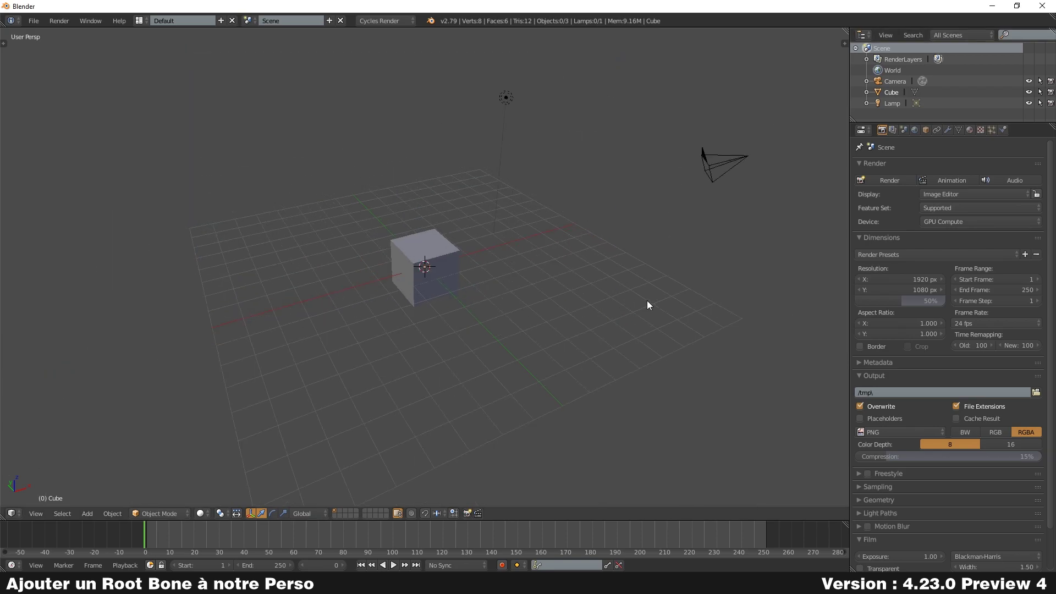
# - Delete the default cube, camera and lamp, then show the Tool Shelf
pyautogui.press('a')
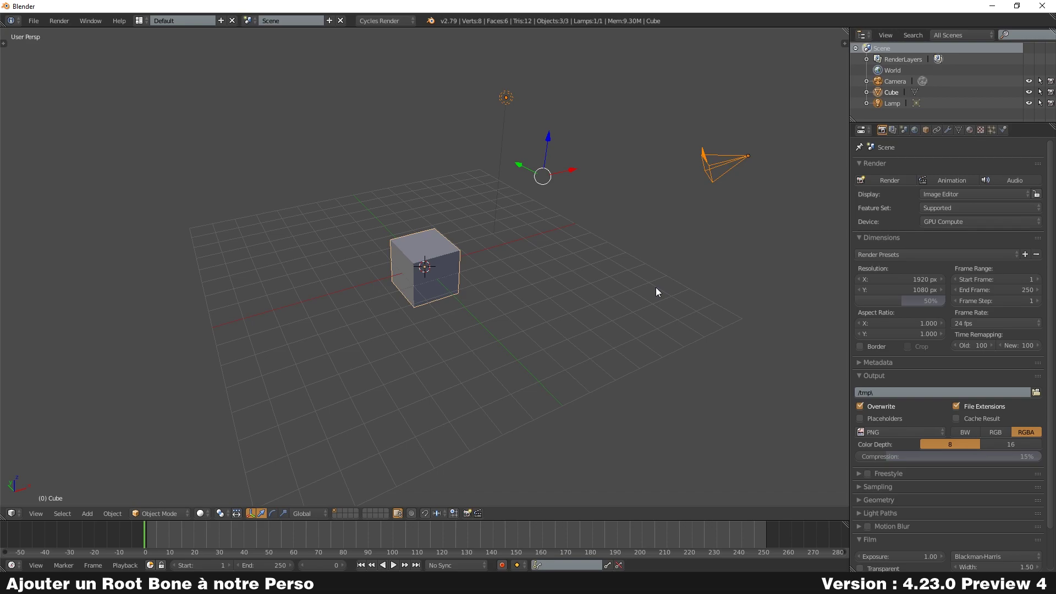
pyautogui.press('x')
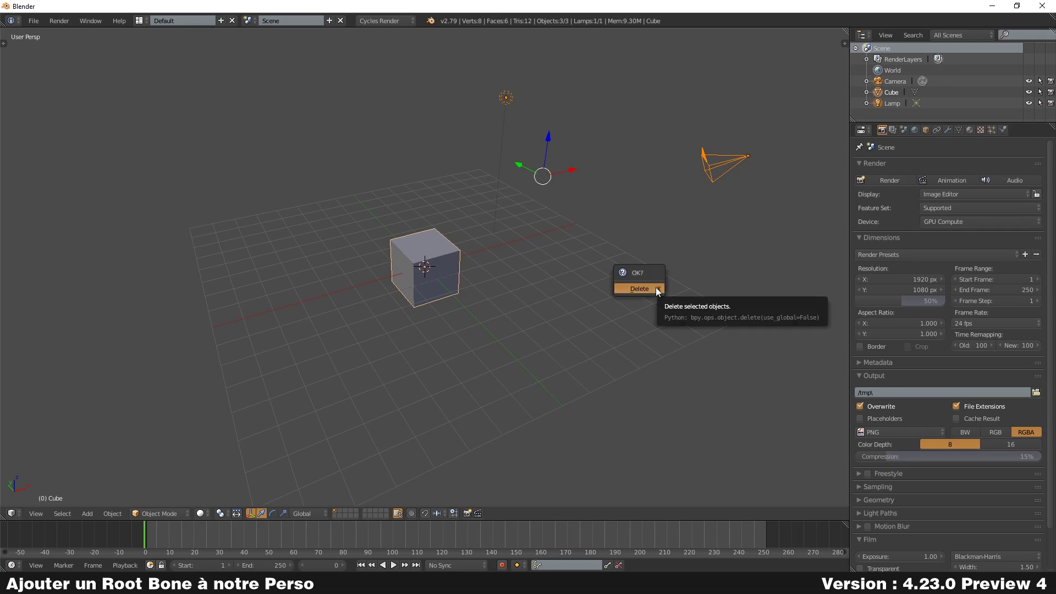
pyautogui.click(656, 288)
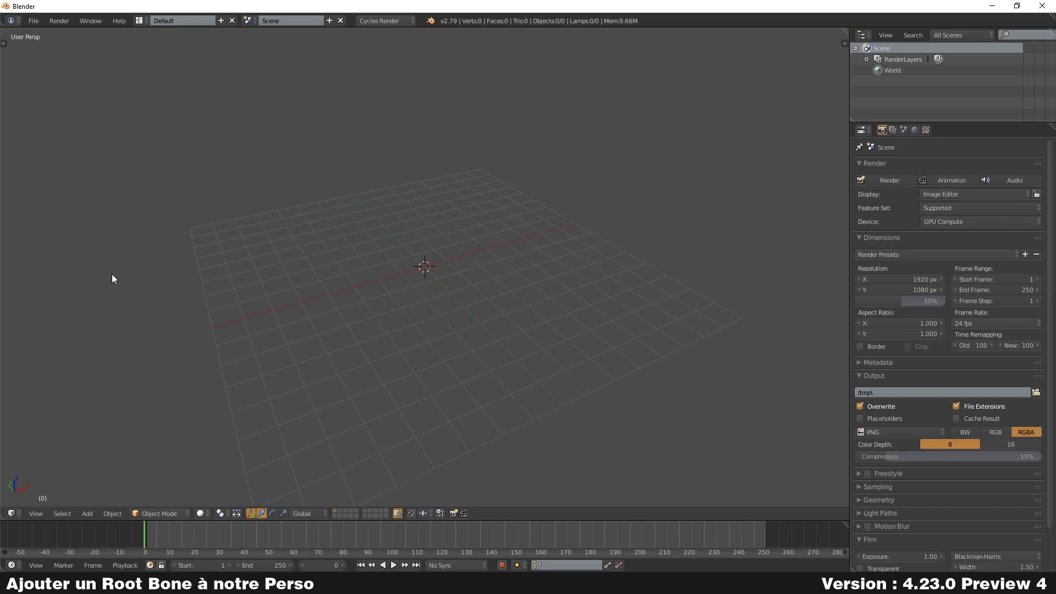
pyautogui.press('t')
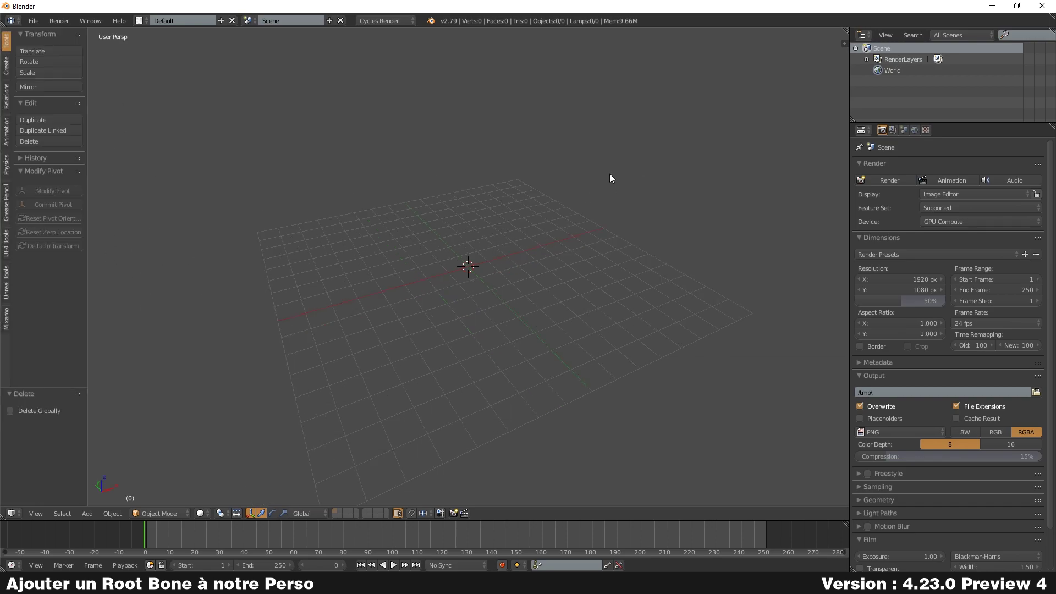
# - In the Mixamo converter, turn off Transfer Rotation, Apply Rotation and Ignore Leaf Bones, and turn on Unreal Engine bone names
pyautogui.click(6, 324)
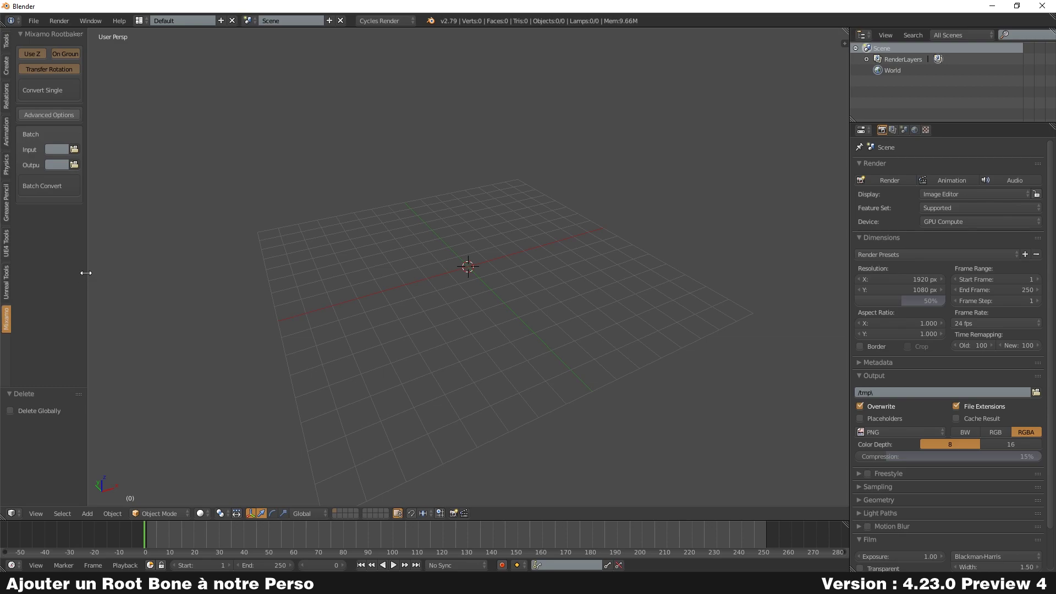
pyautogui.moveTo(87, 272); pyautogui.dragTo(244, 271)
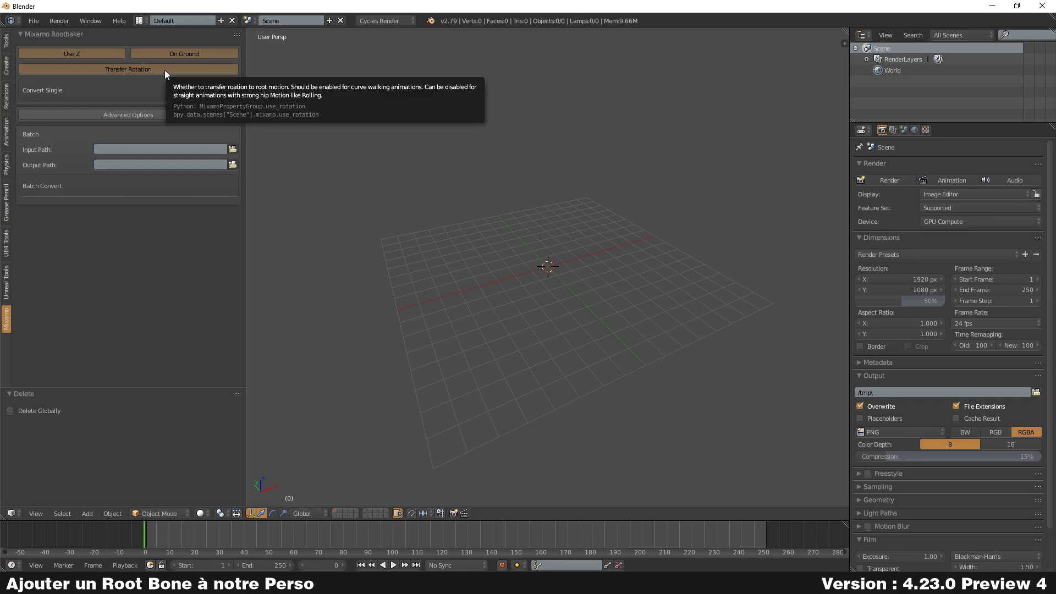
pyautogui.click(164, 70)
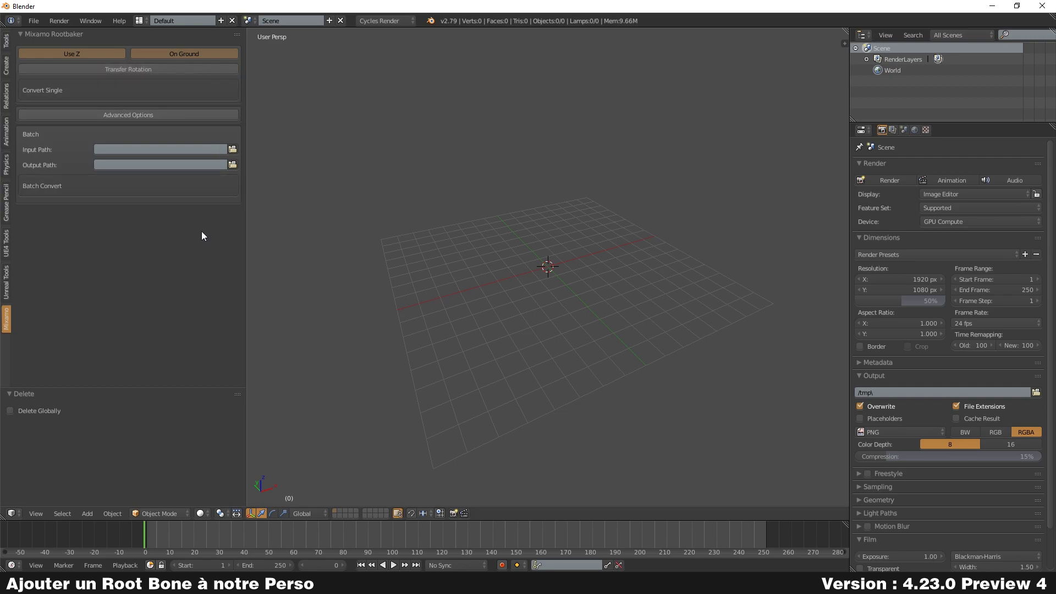
pyautogui.click(161, 115)
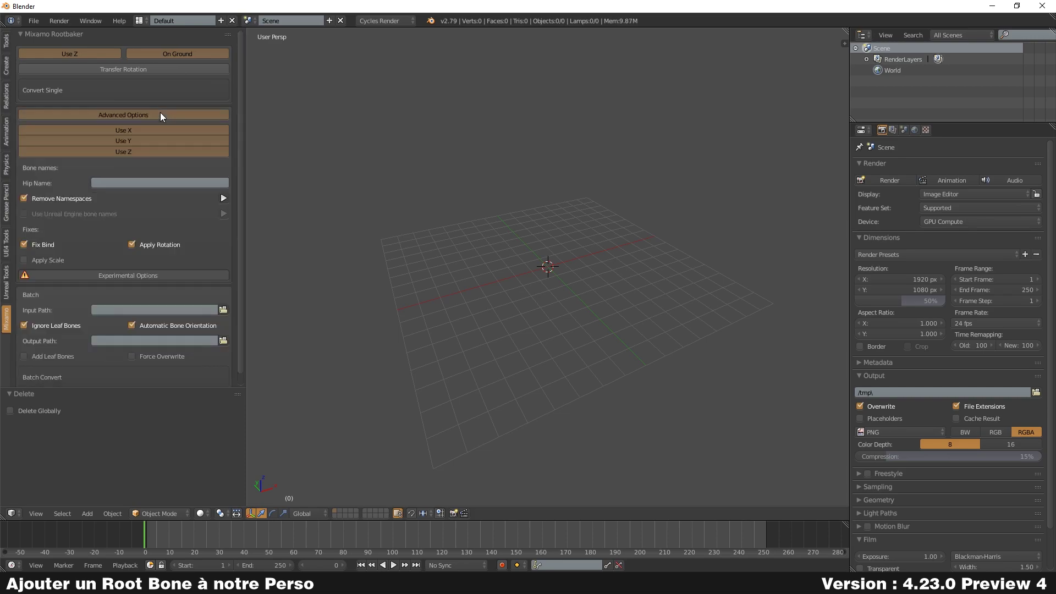
pyautogui.click(59, 199)
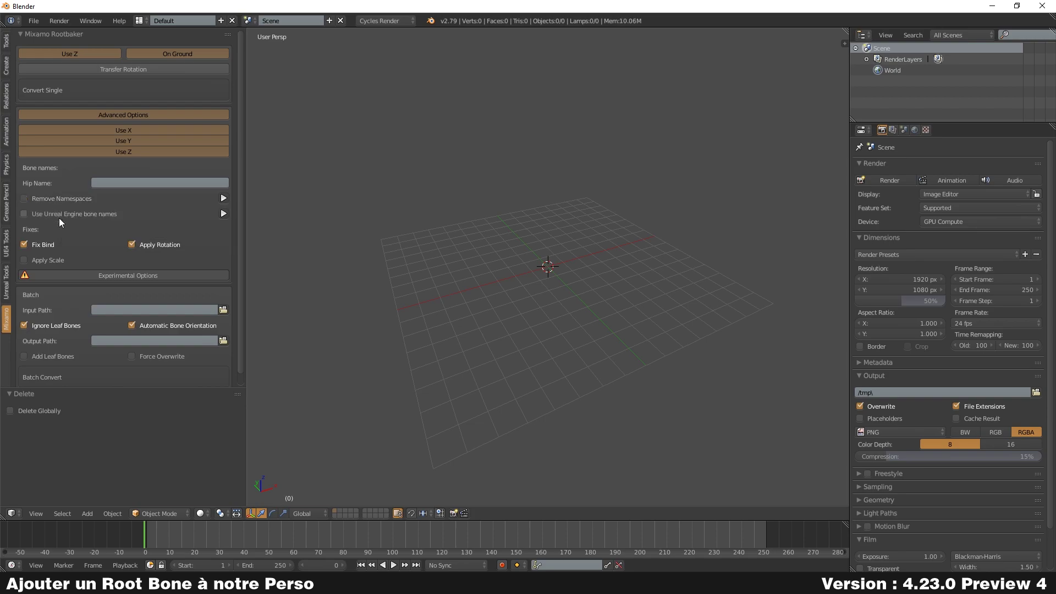
pyautogui.click(60, 215)
pyautogui.click(164, 244)
pyautogui.click(58, 325)
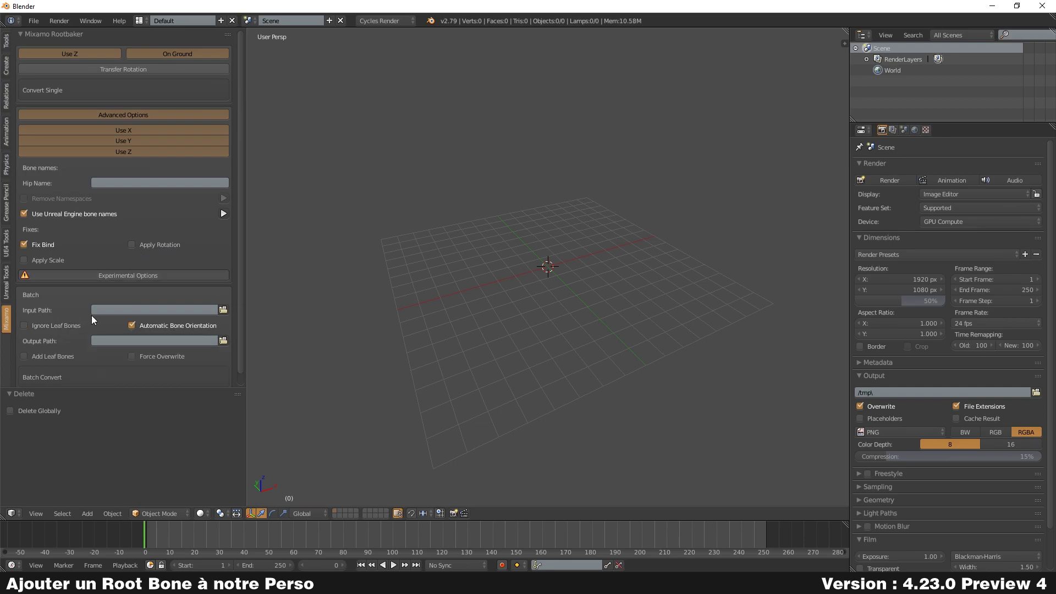
# - Set the batch input path to the Pro Melee Axe Pack folder in Compressed downloads
pyautogui.click(223, 310)
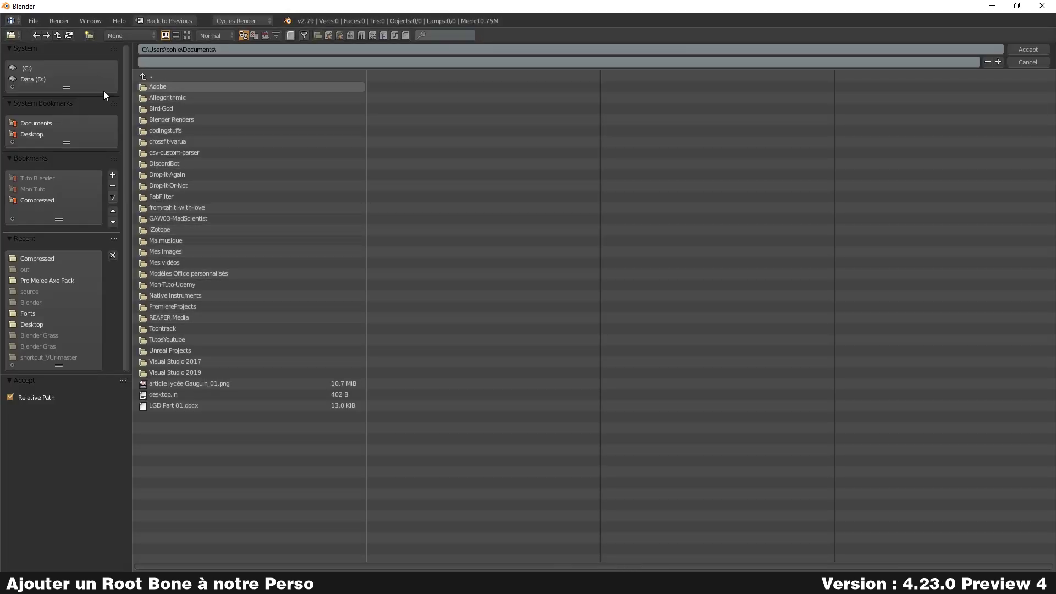
pyautogui.click(51, 201)
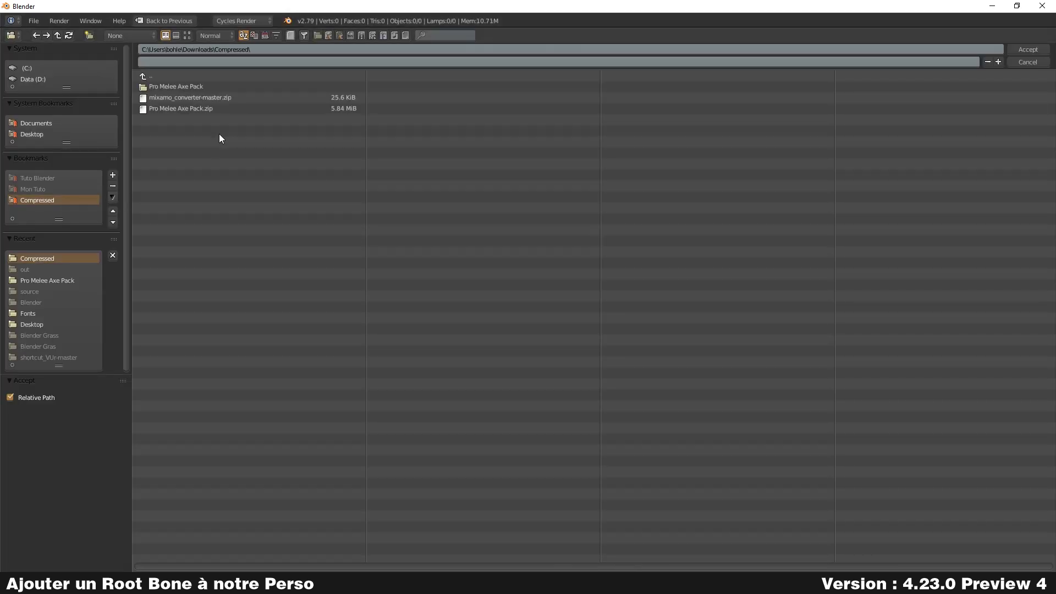
pyautogui.click(195, 87)
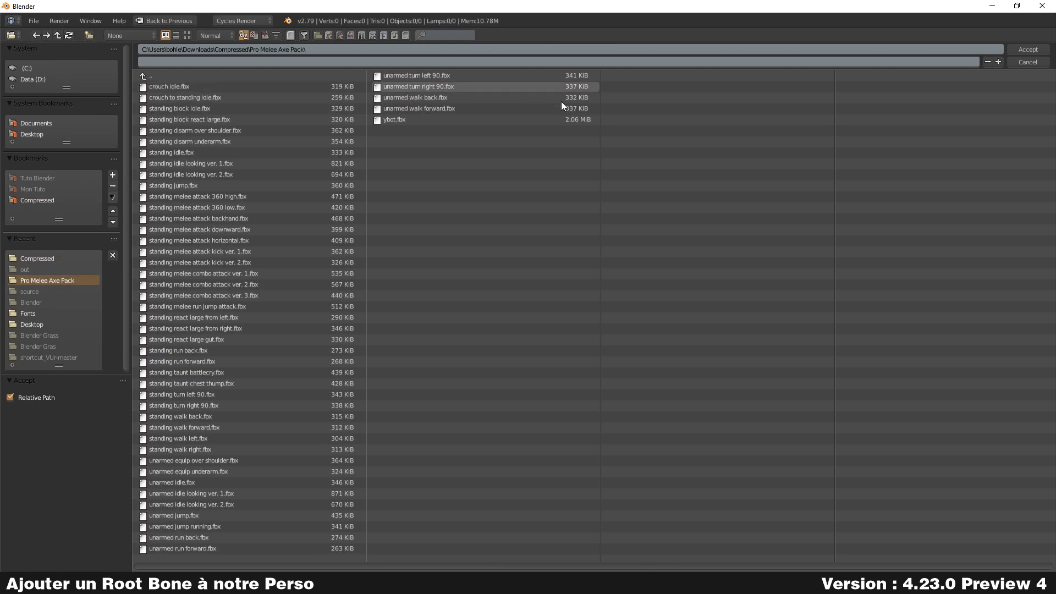
pyautogui.click(1023, 51)
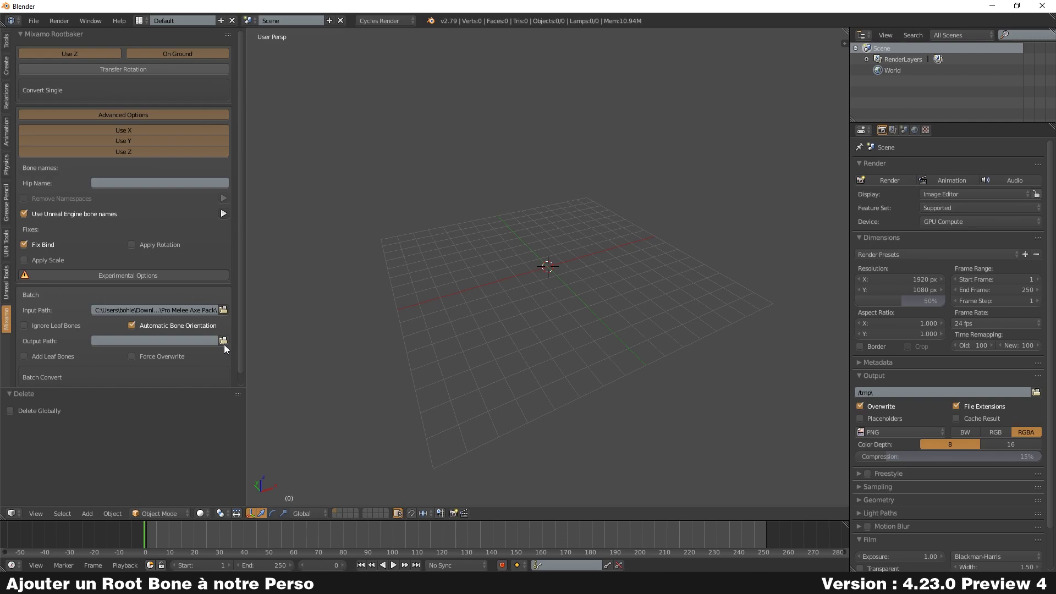
# - Create an Out folder inside Pro Melee Axe Pack and set it as the batch output path
pyautogui.click(224, 341)
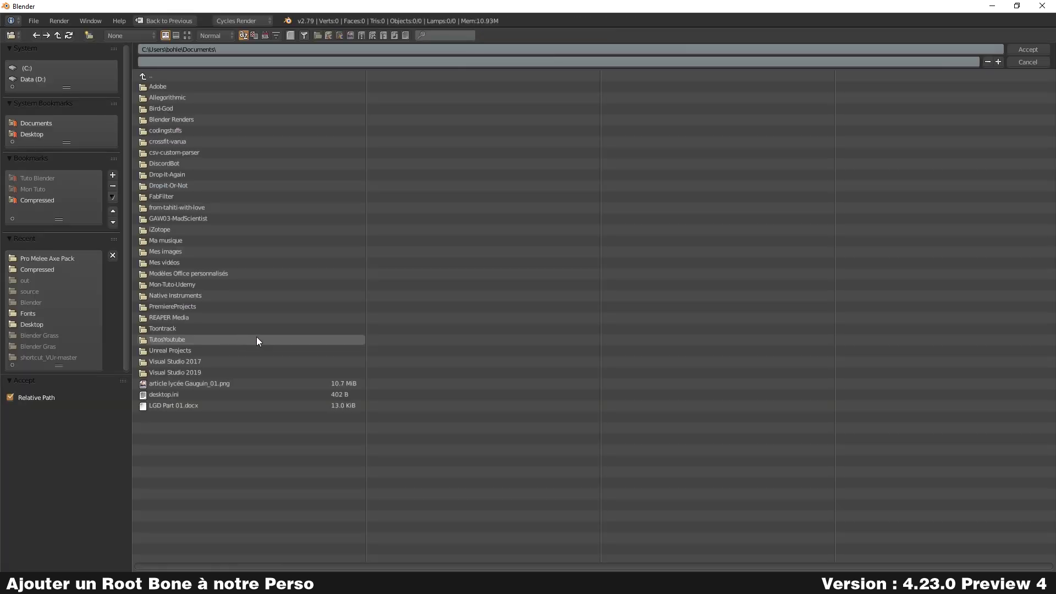
pyautogui.click(39, 201)
pyautogui.click(238, 86)
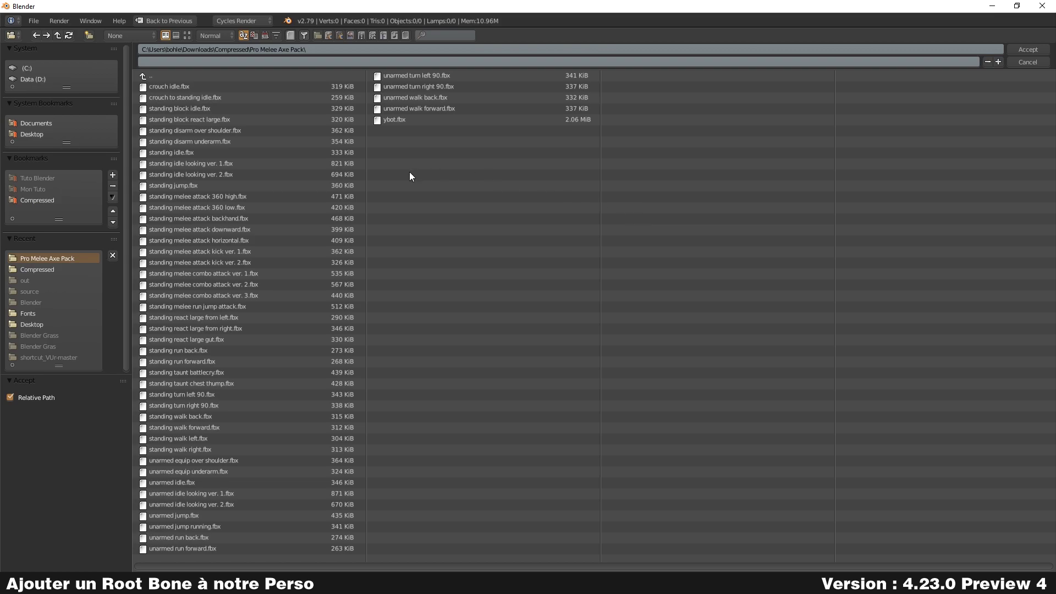
pyautogui.click(90, 38)
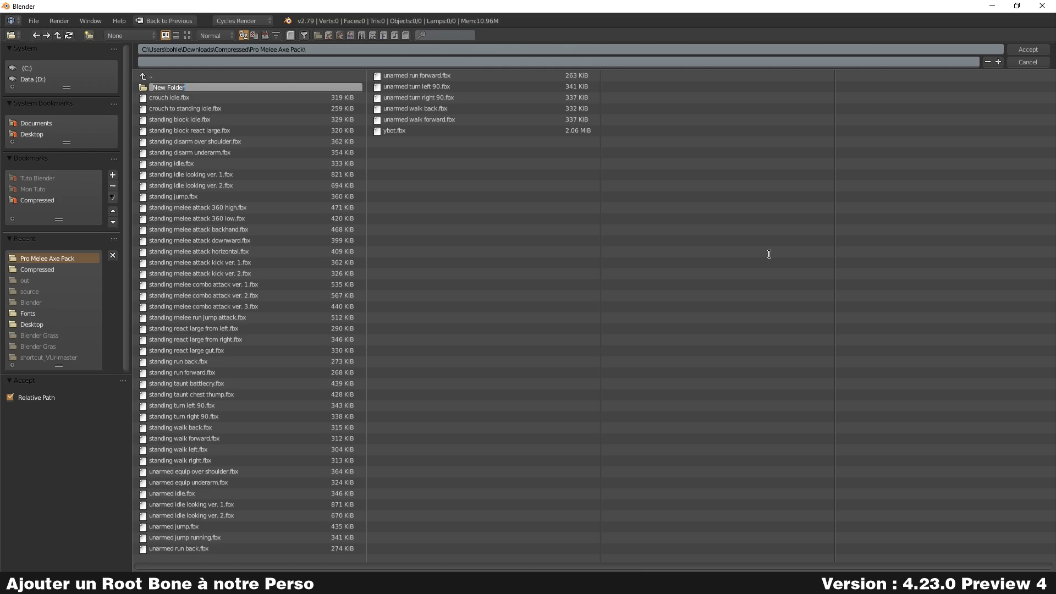
pyautogui.write('Out')
pyautogui.press('Return')
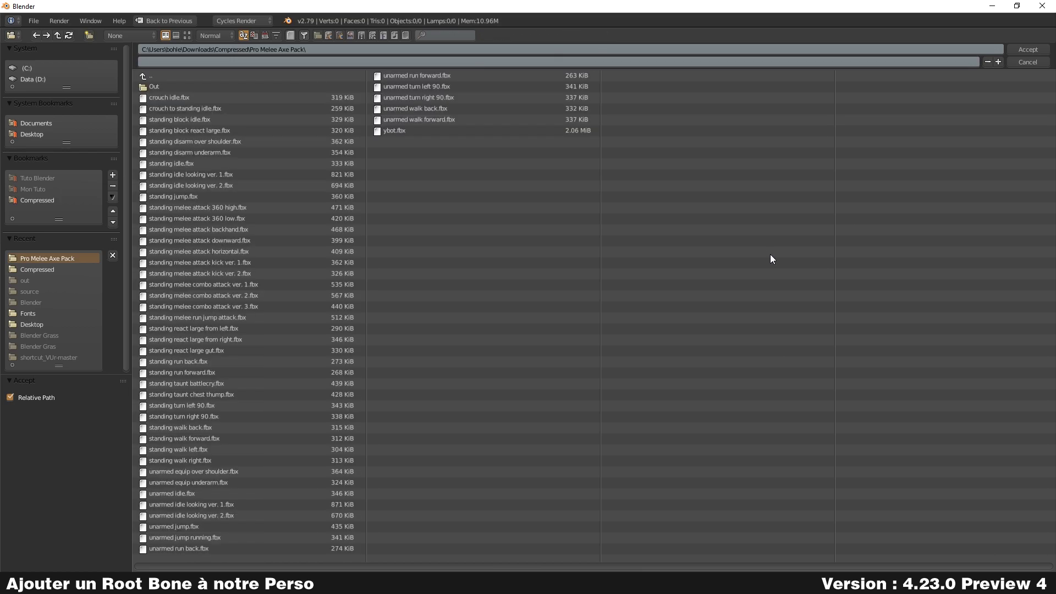
pyautogui.click(188, 86)
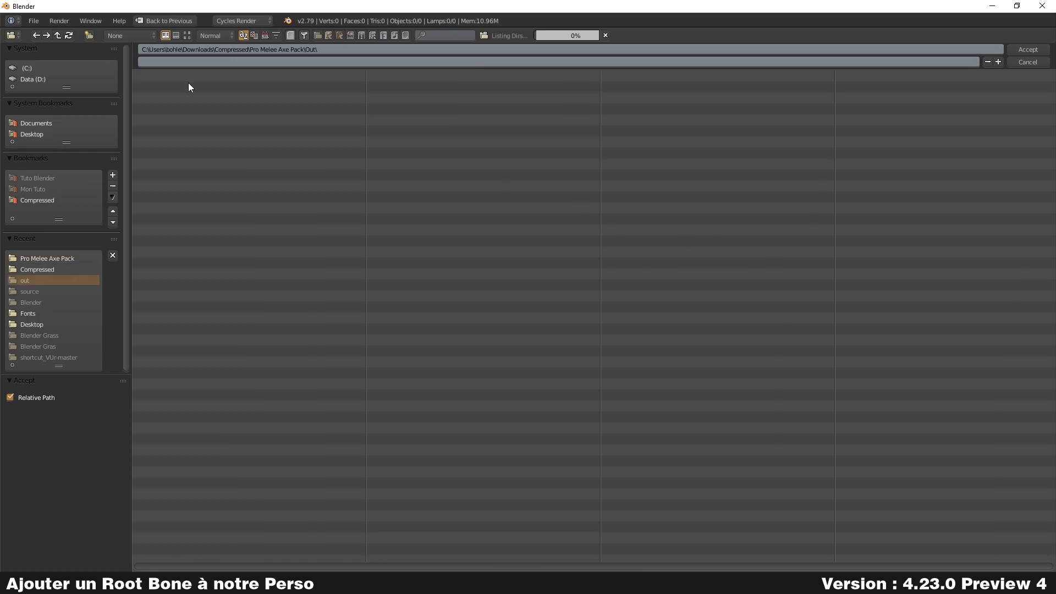
pyautogui.click(1030, 50)
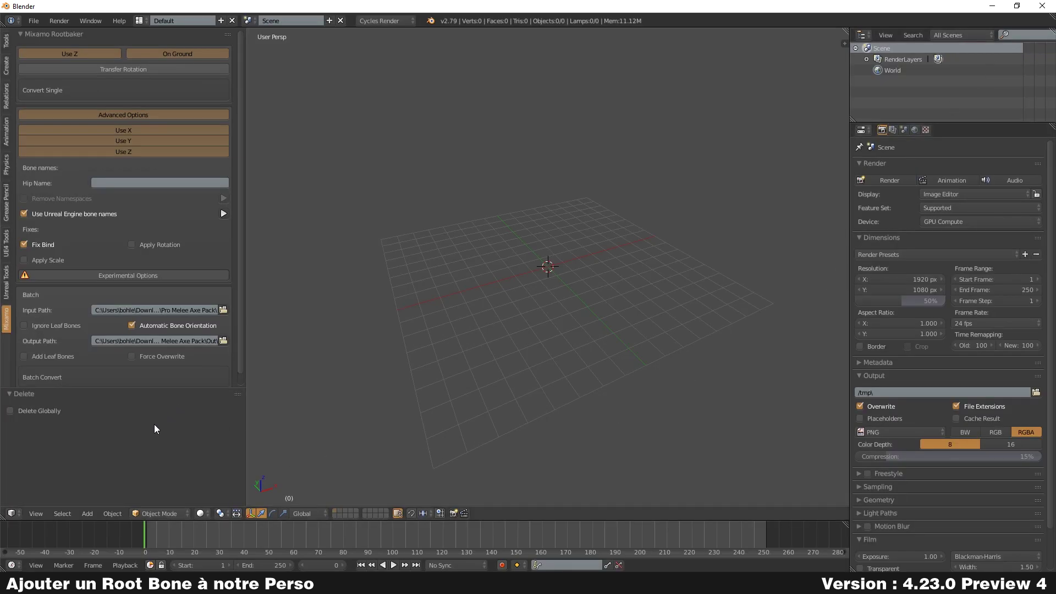
# - Run Batch Convert to process the axe pack animations into the Out folder
pyautogui.click(87, 377)
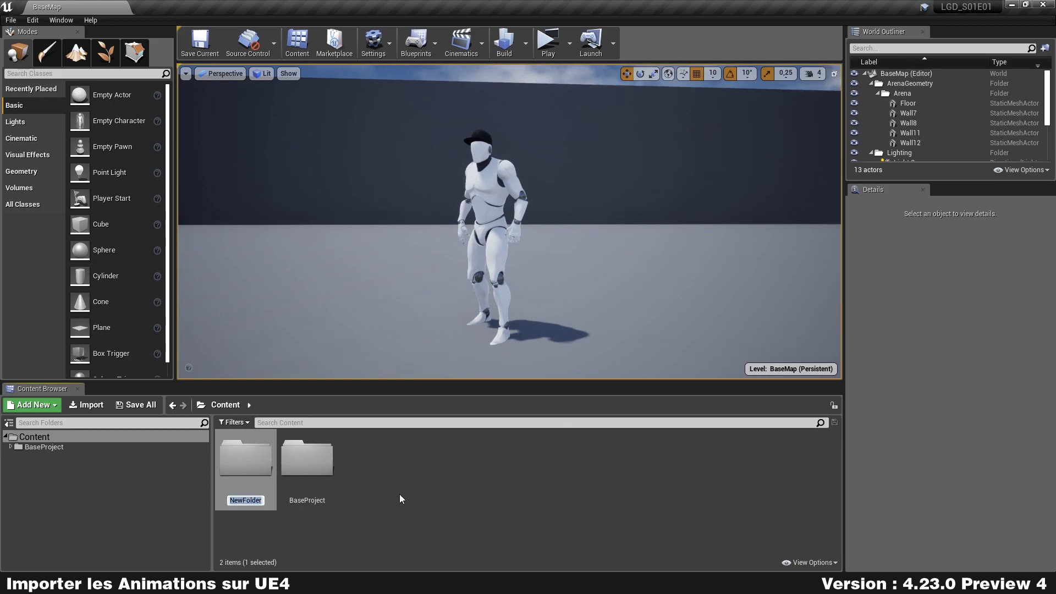
# - Name the new Content folder GodOfWar and create a YBot subfolder inside it
pyautogui.write('GodOfWar')
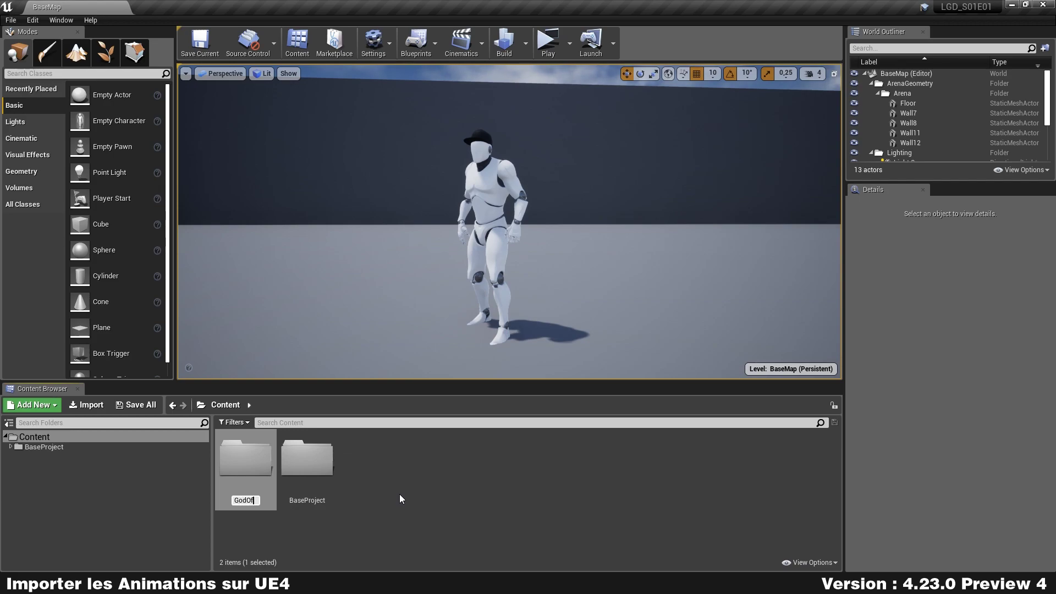
pyautogui.press('Return')
pyautogui.press('Return')
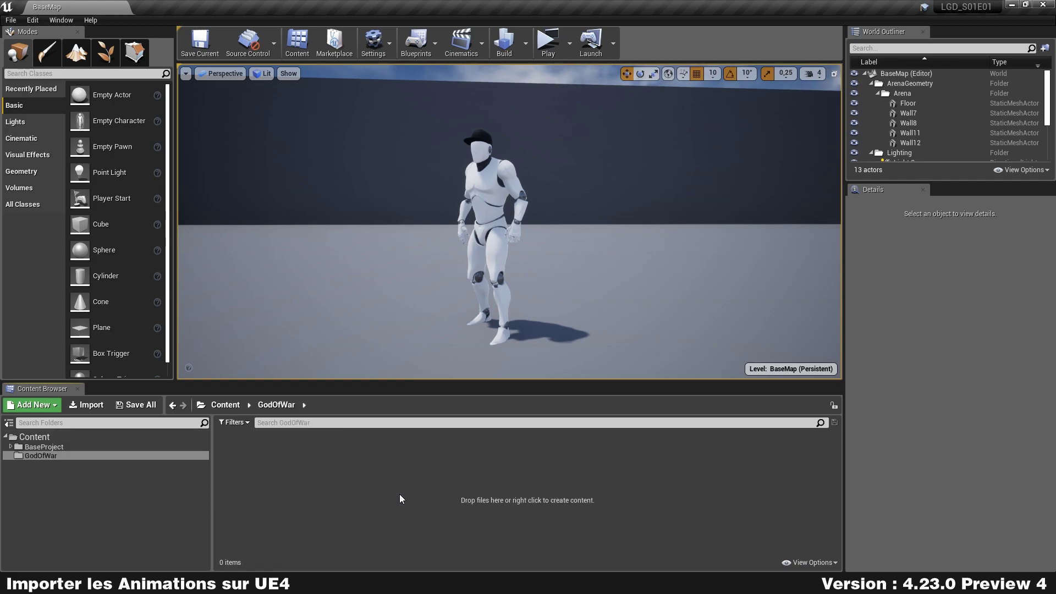
pyautogui.hotkey('ctrl', 'shift', 'n')
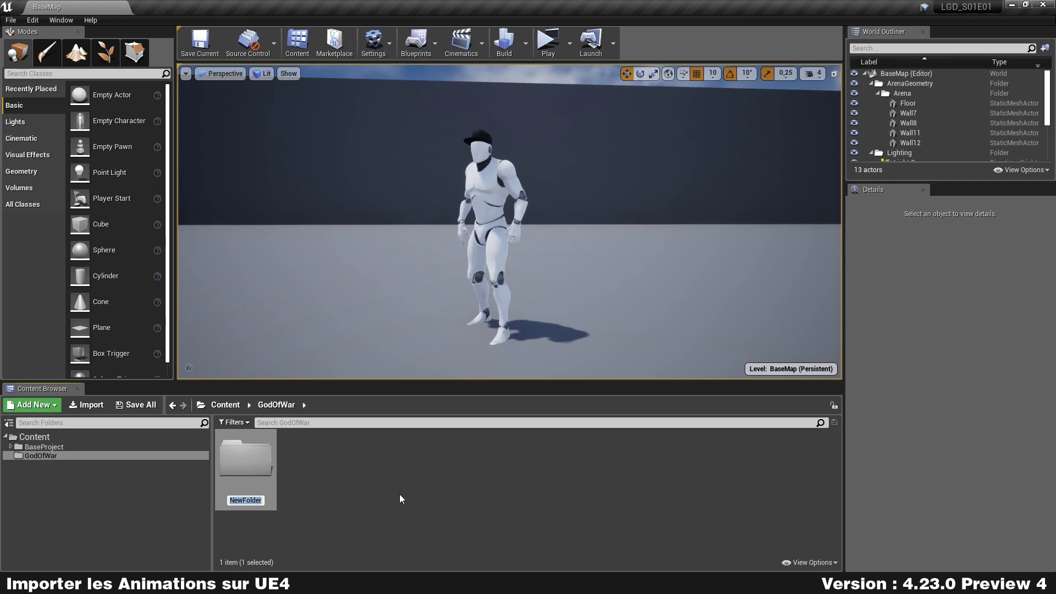
pyautogui.write('YBot')
pyautogui.press('Return')
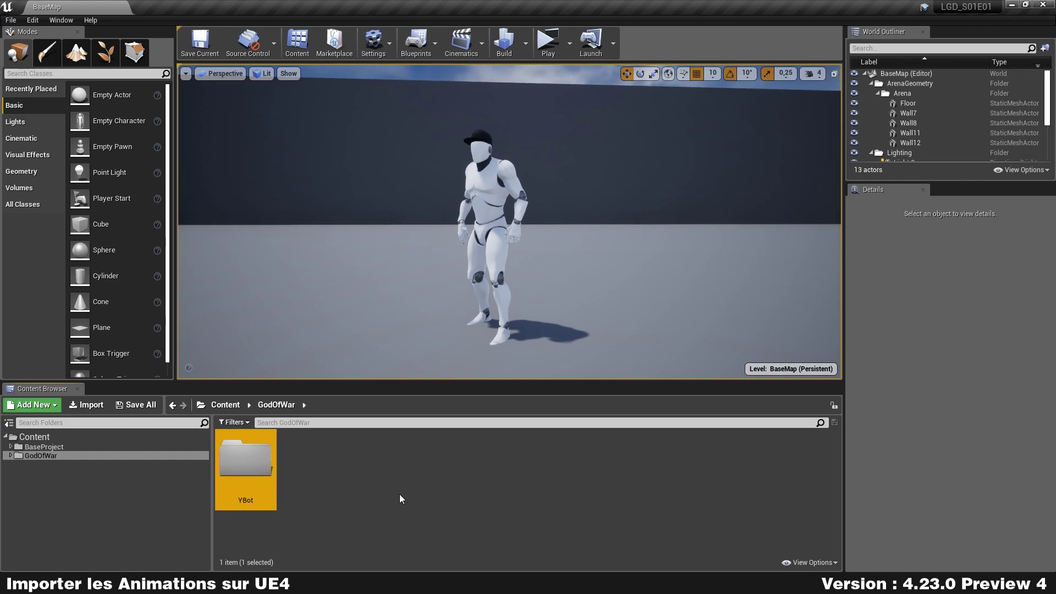
pyautogui.press('Return')
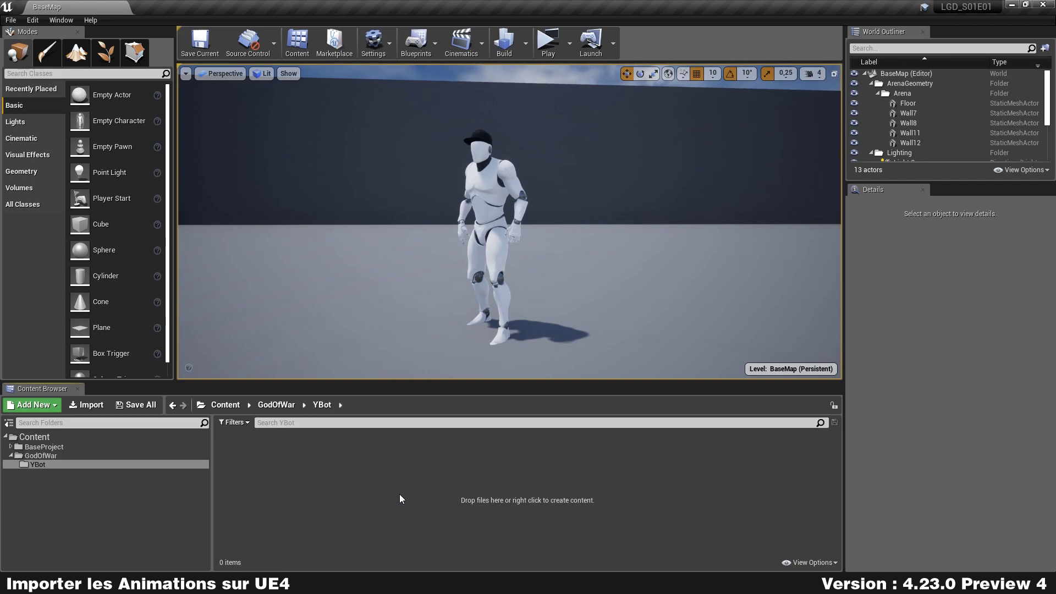
# - Create Animations and Mesh folders inside YBot, ending inside the empty Mesh folder
pyautogui.hotkey('ctrl', 'shift', 'n')
pyautogui.write('Anim')
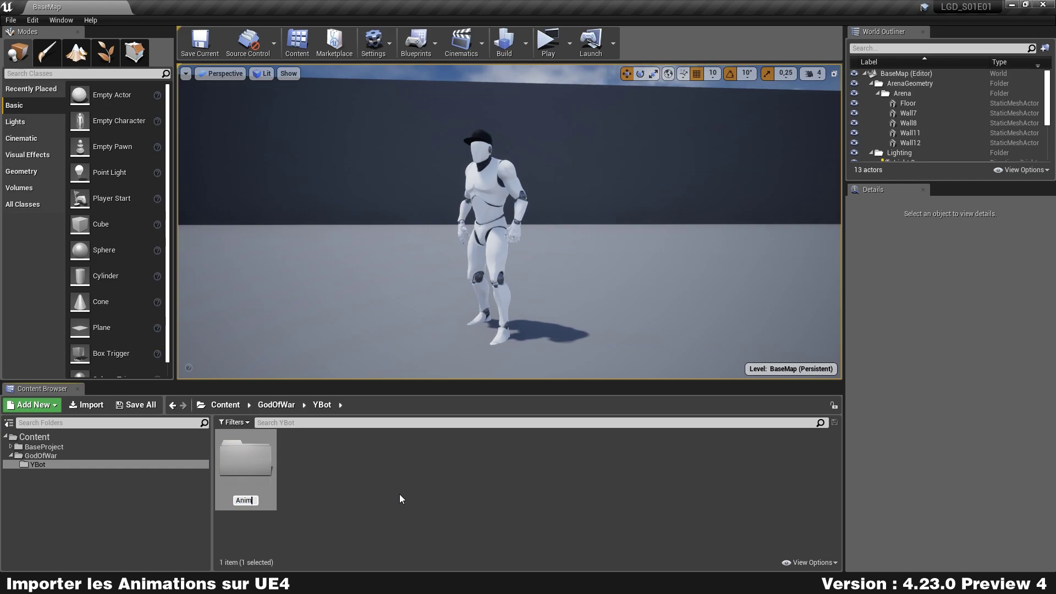
pyautogui.write('ations')
pyautogui.press('Return')
pyautogui.hotkey('ctrl', 'shift', 'n')
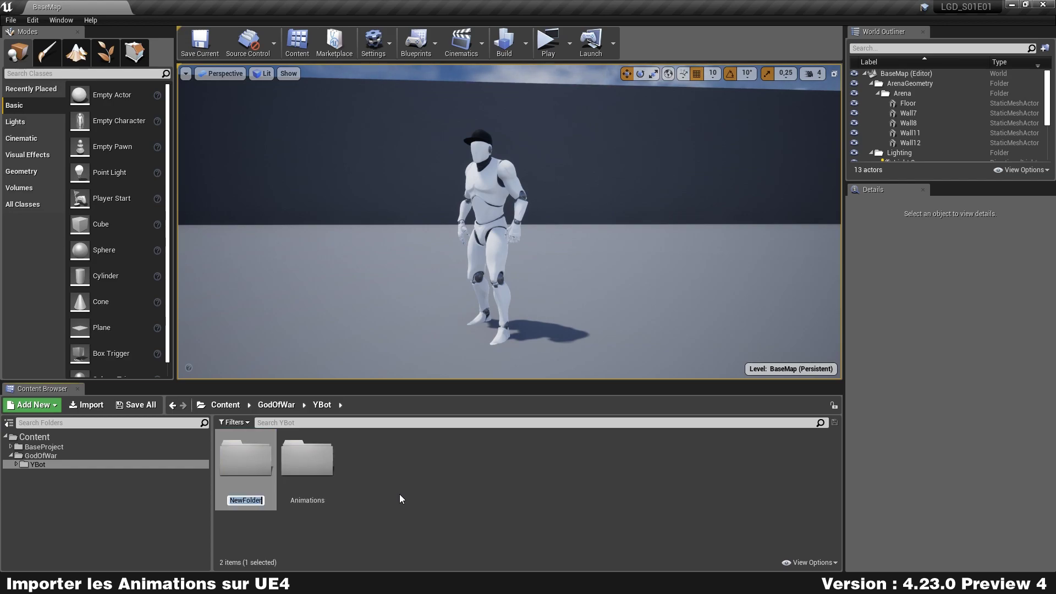
pyautogui.write('Me')
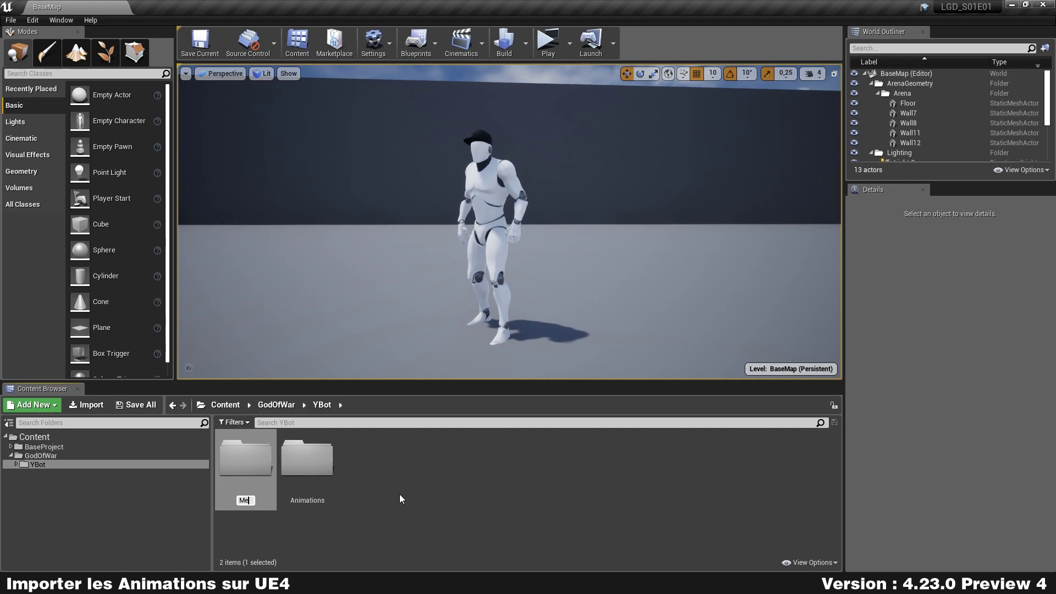
pyautogui.write('sh')
pyautogui.press('Return')
pyautogui.press('Return')
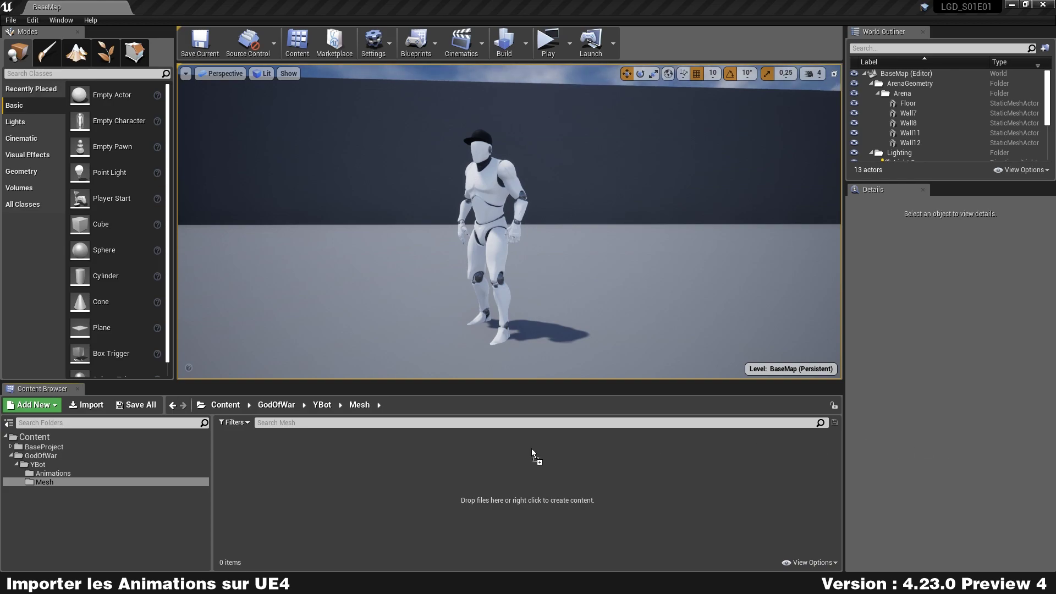
# - Import ybot.fbx into the Mesh folder with the default FBX settings using Import All
pyautogui.moveTo(405, 480); pyautogui.dragTo(405, 479)
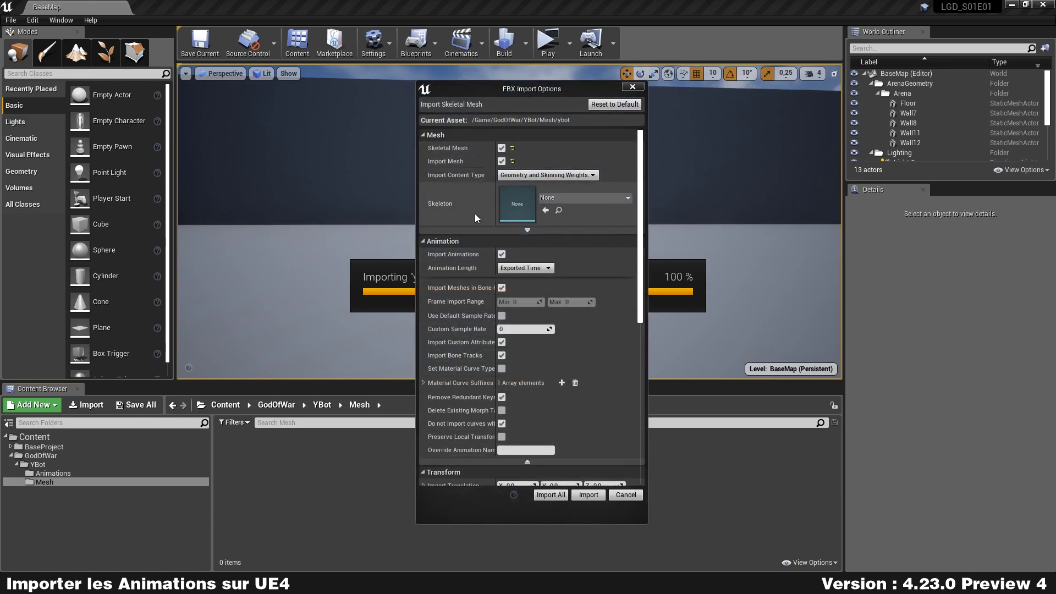
pyautogui.scroll(-4, 470, 411)
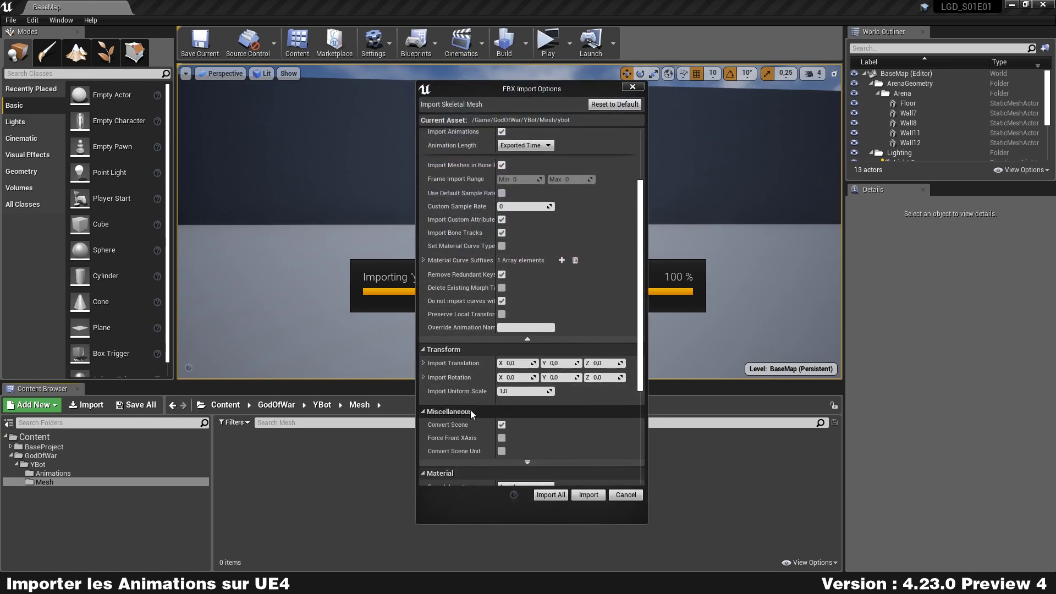
pyautogui.scroll(-3, 470, 411)
pyautogui.scroll(-3, 468, 411)
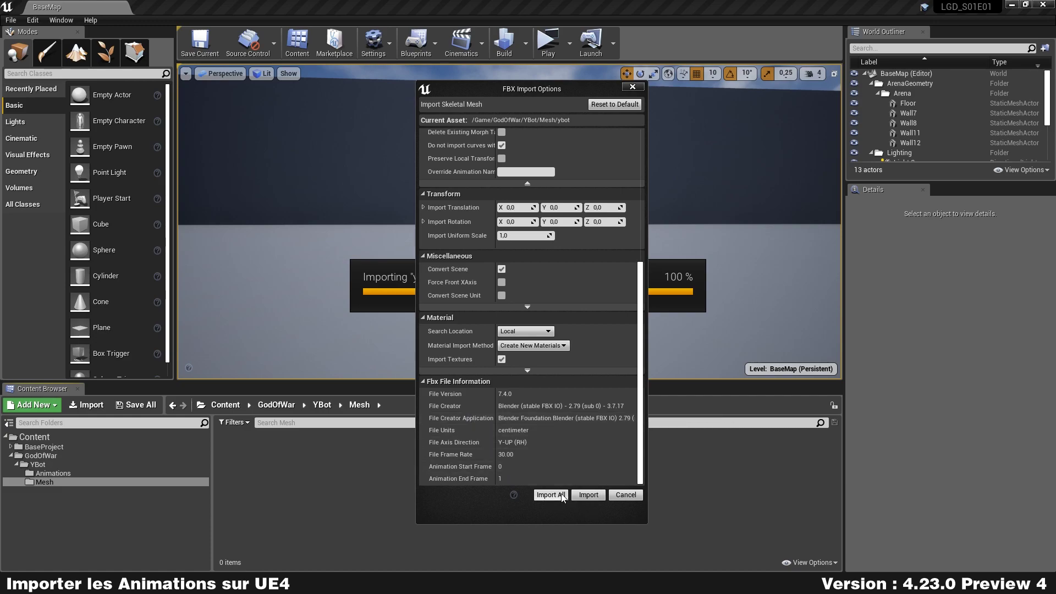
pyautogui.click(539, 494)
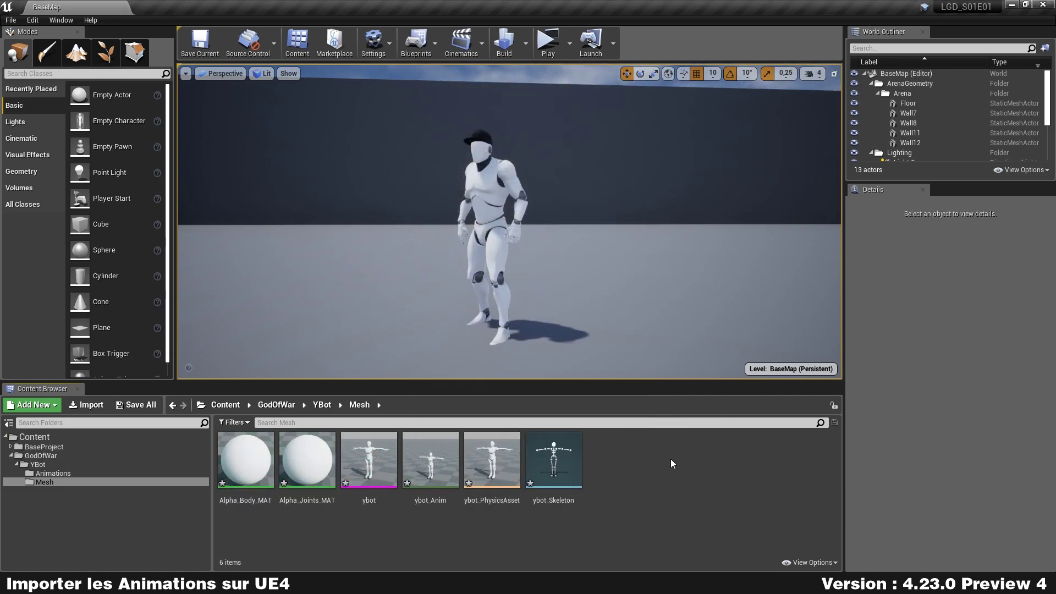
# - Open the ybot skeletal mesh and orbit the viewport to inspect it from a higher angle
pyautogui.doubleClick(363, 467)
pyautogui.moveTo(528, 330); pyautogui.dragTo(550, 330)
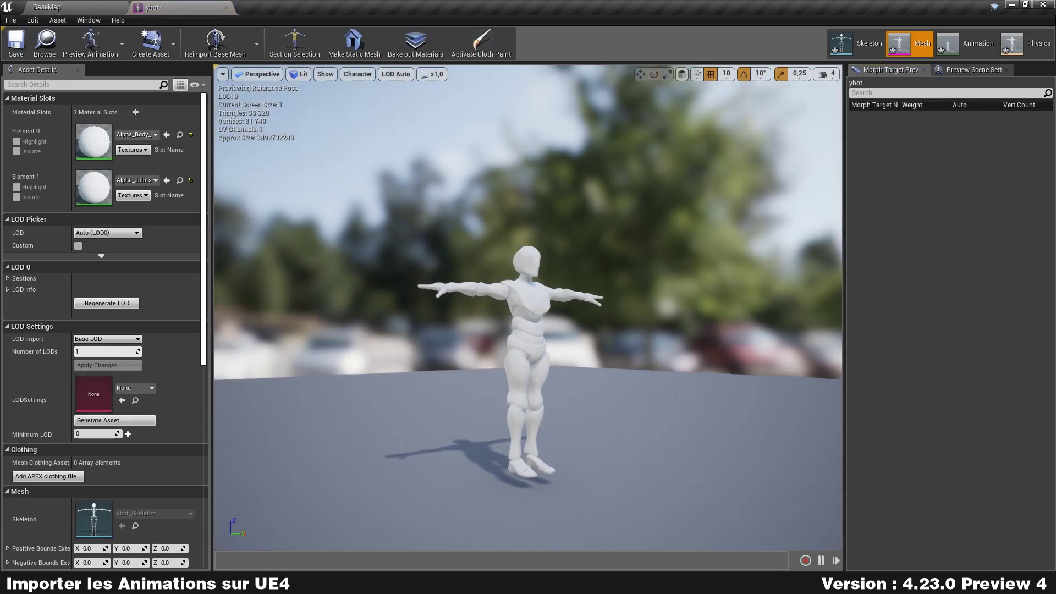
pyautogui.moveTo(424, 405); pyautogui.dragTo(495, 405)
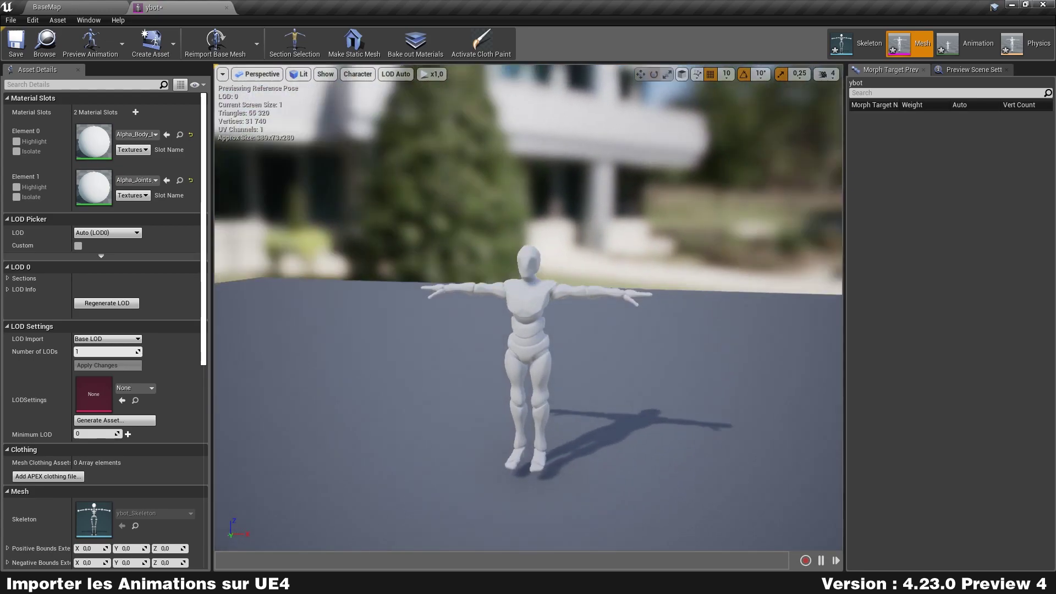
pyautogui.scroll(5, 566, 379)
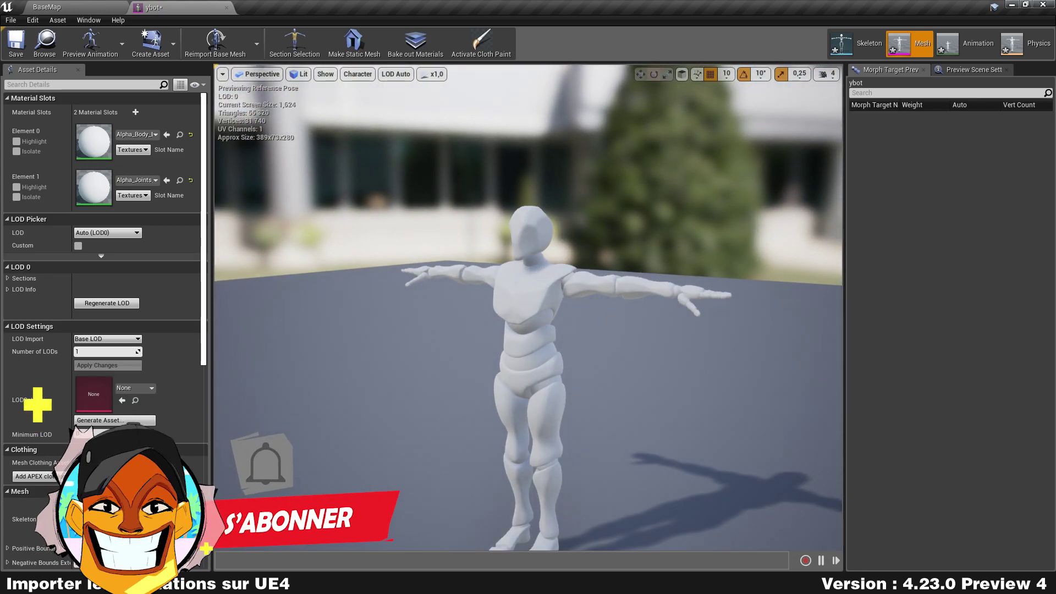
pyautogui.moveTo(565, 379); pyautogui.dragTo(574, 319)
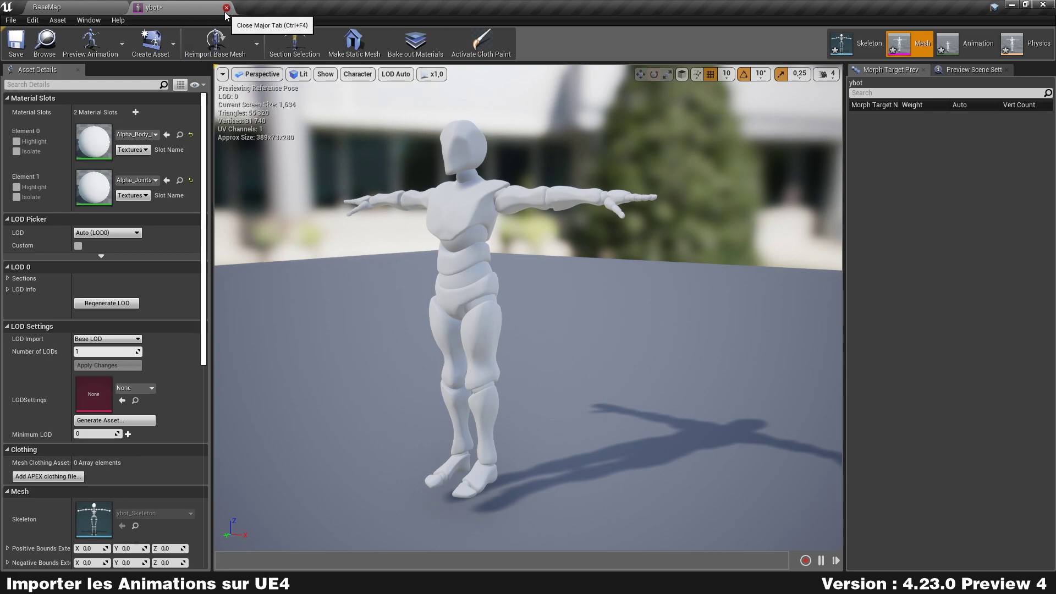
# - Close the ybot editor, save all assets, and drop the converted axe FBX files into Animations
pyautogui.click(226, 8)
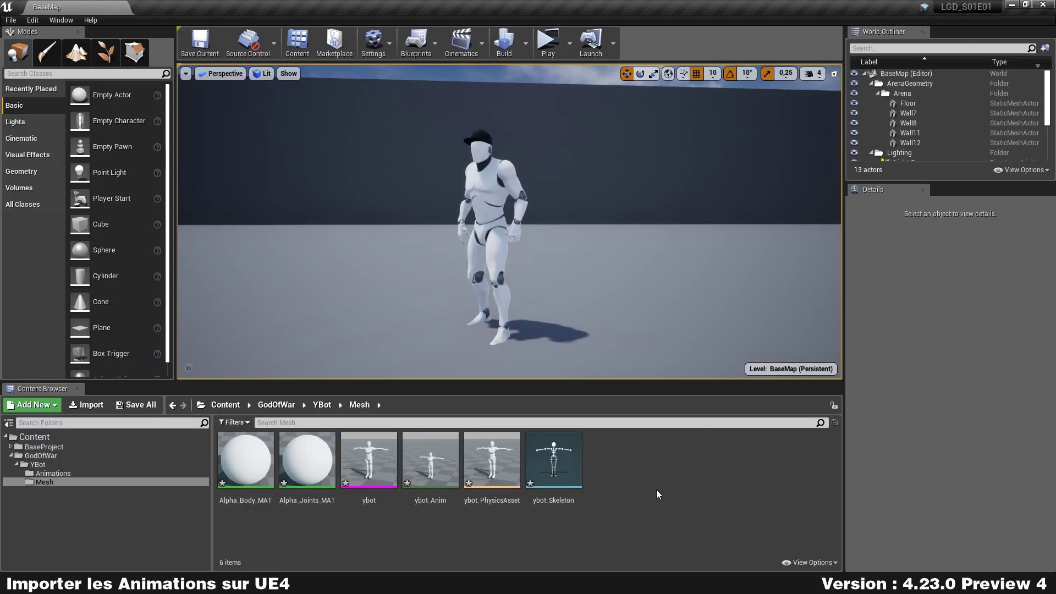
pyautogui.hotkey('ctrl', 'shift', 's')
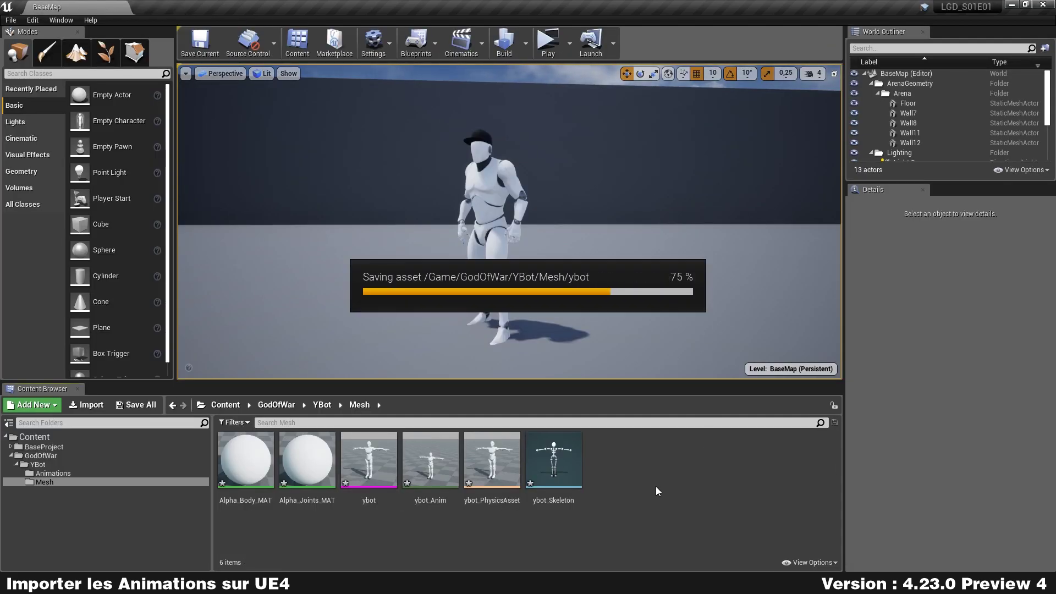
pyautogui.click(68, 475)
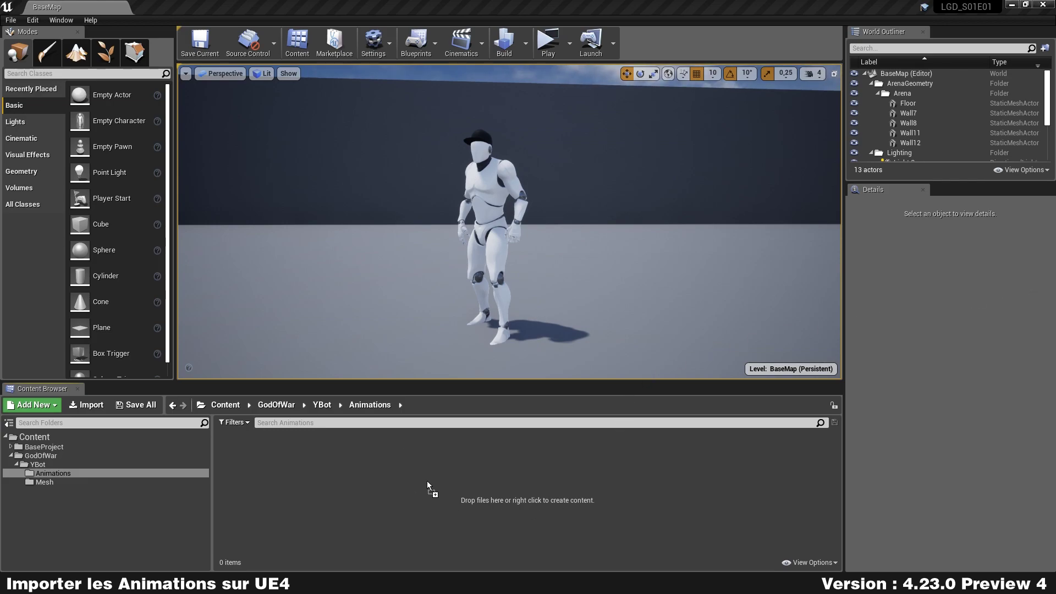
pyautogui.moveTo(427, 480); pyautogui.dragTo(423, 481)
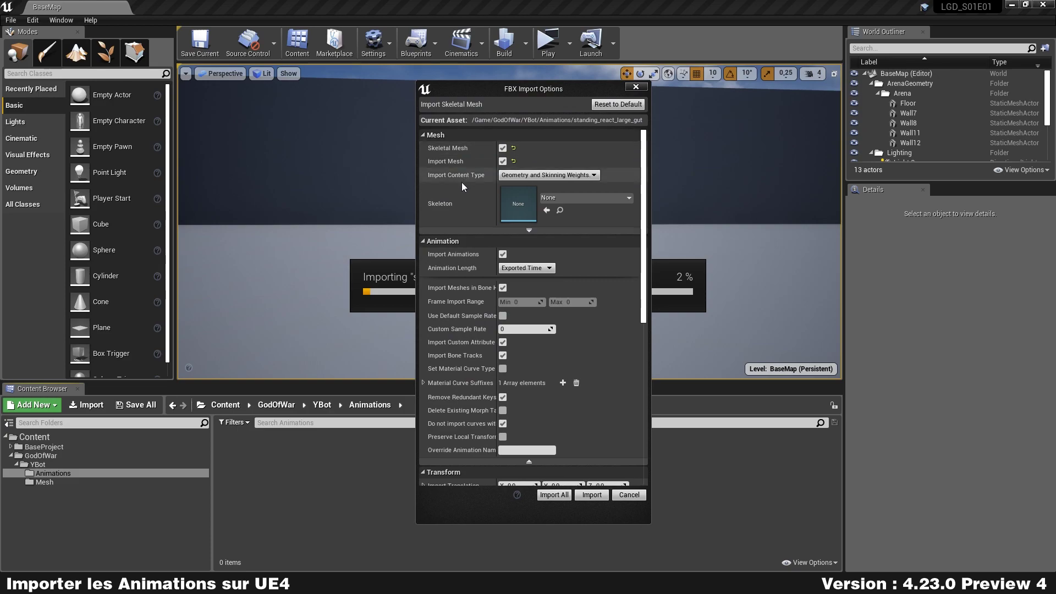
# - Import all 47 animations without meshes, assigning them to ybot_Skeleton
pyautogui.click(504, 160)
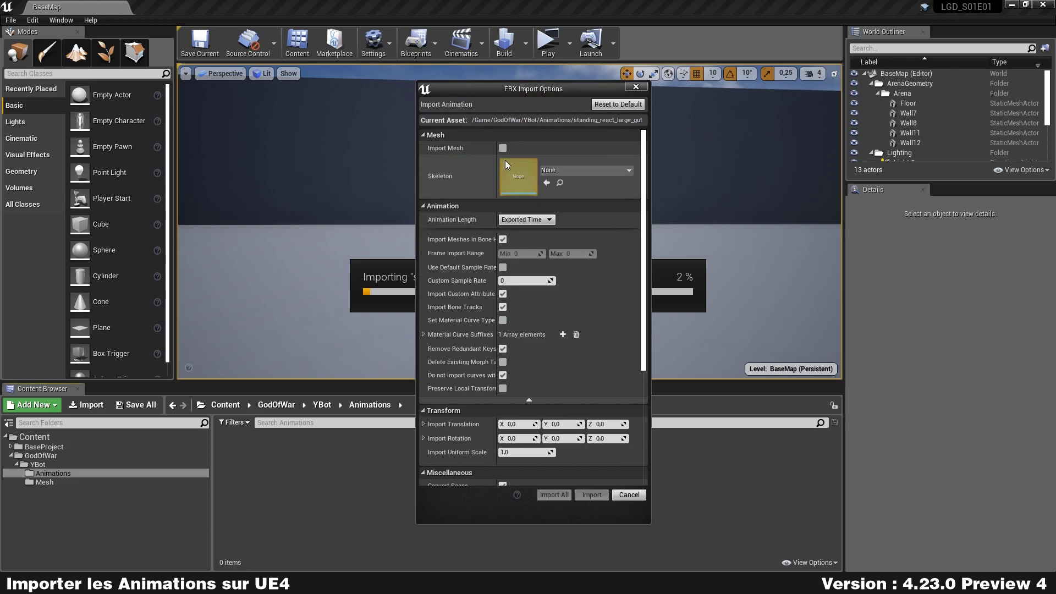
pyautogui.click(616, 166)
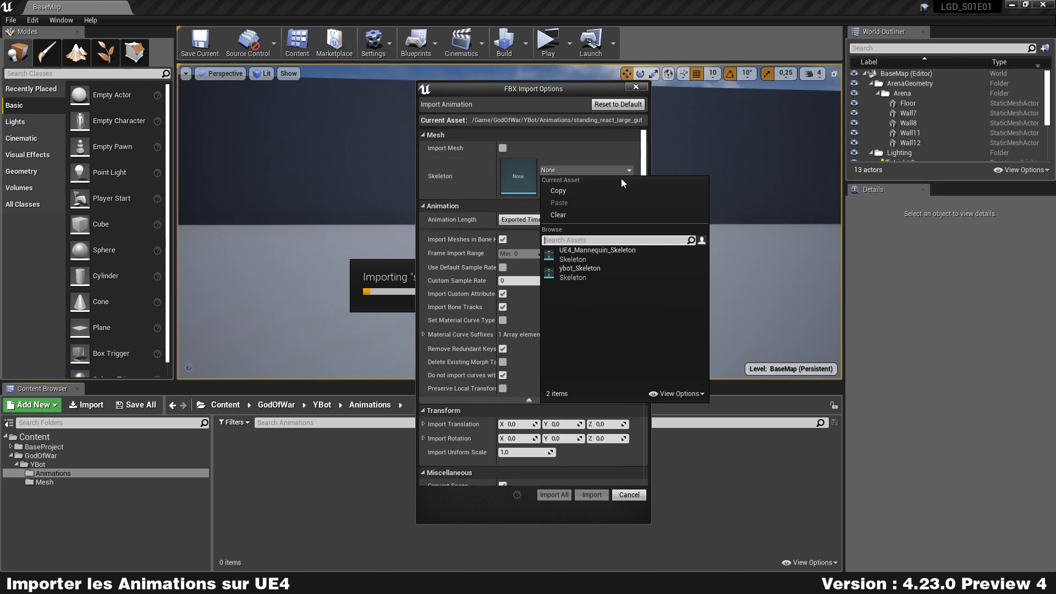
pyautogui.click(585, 275)
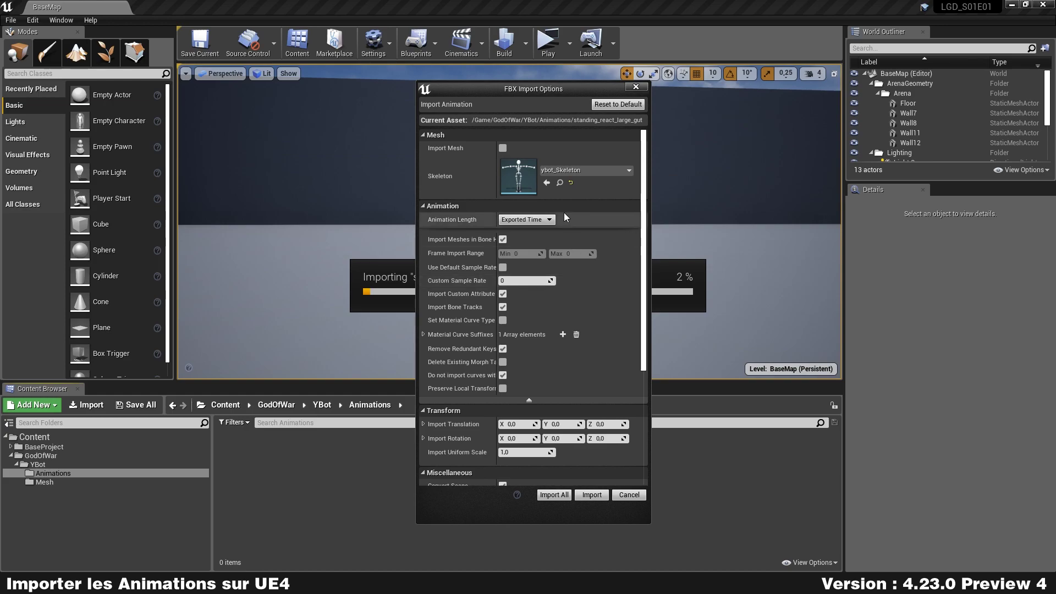
pyautogui.scroll(-5, 506, 441)
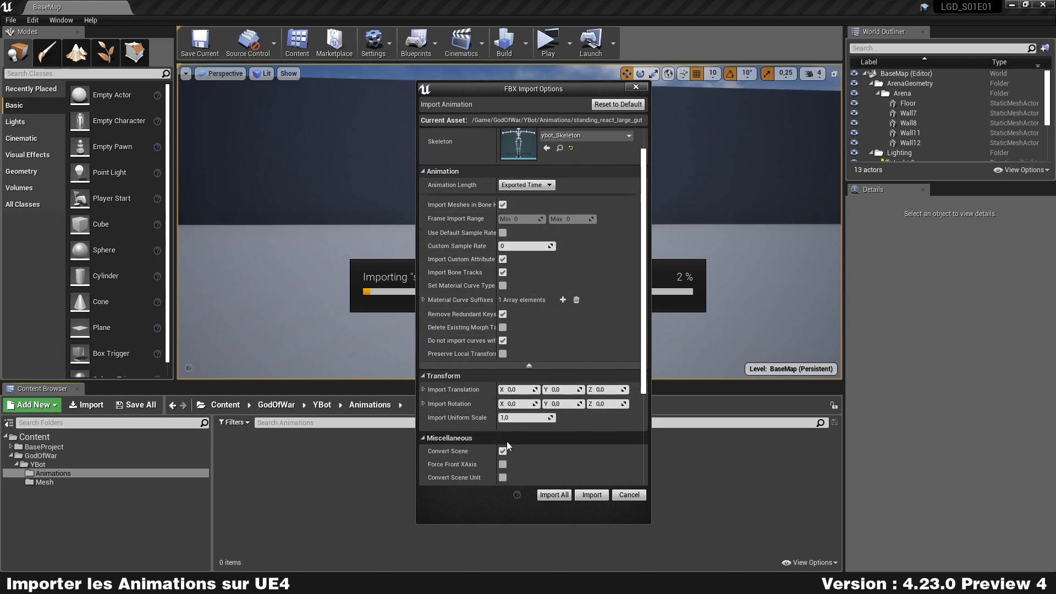
pyautogui.click(562, 500)
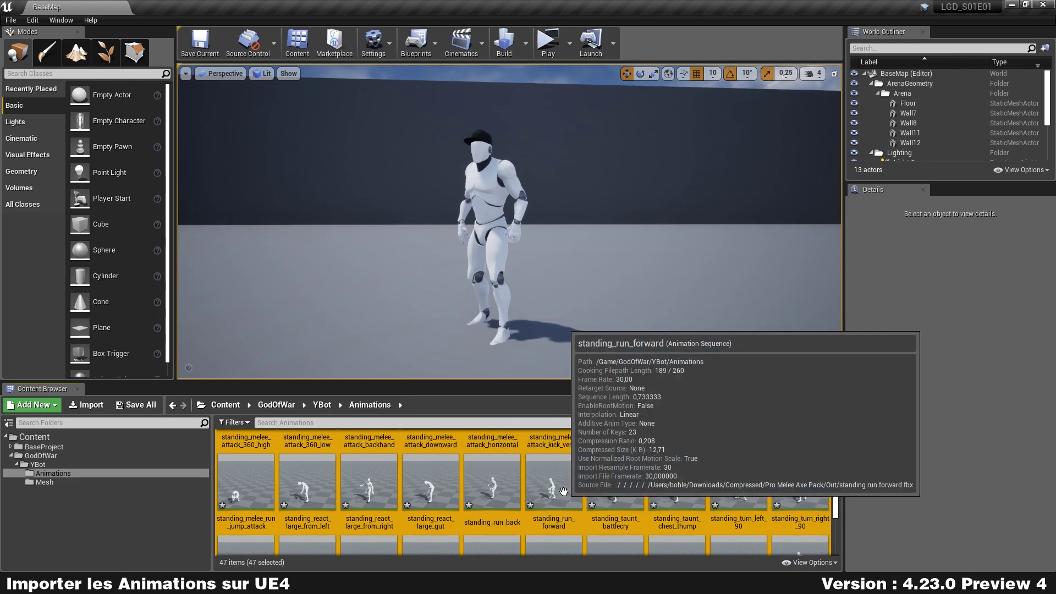
# - Open standing_run_forward and tick EnableRootMotion in its Asset Details
pyautogui.click(547, 511)
pyautogui.doubleClick(552, 491)
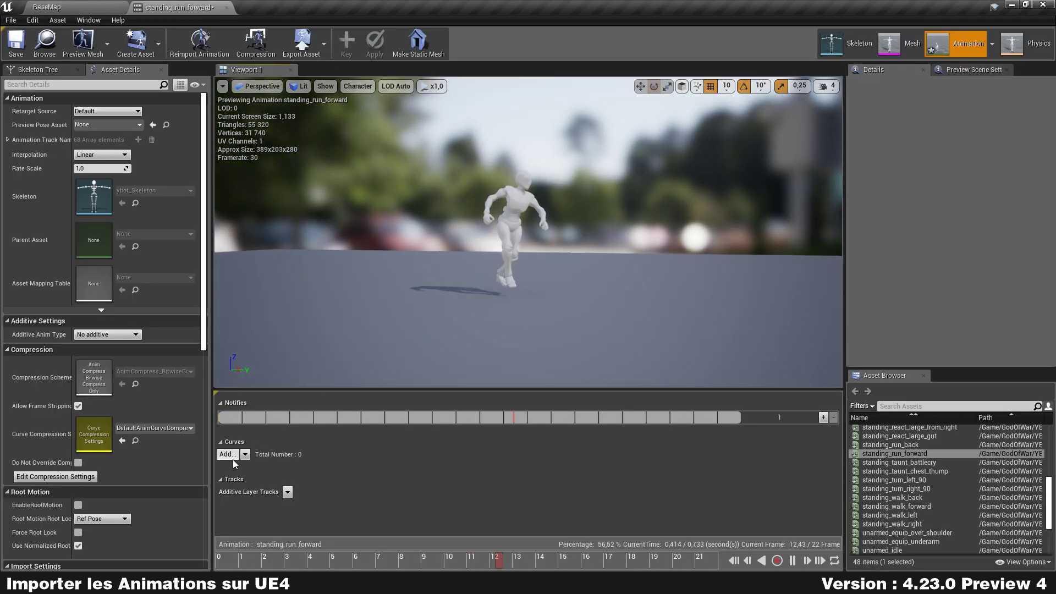
pyautogui.click(78, 505)
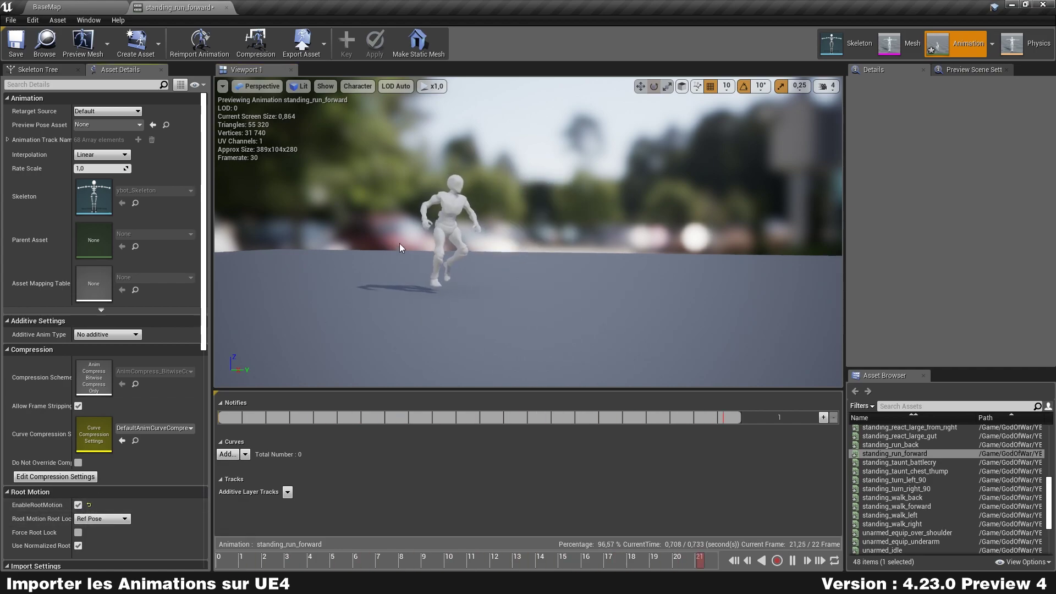
# - In Skeleton mode, draw the All Hierarchy bones over the character and frame a larger front view
pyautogui.click(840, 40)
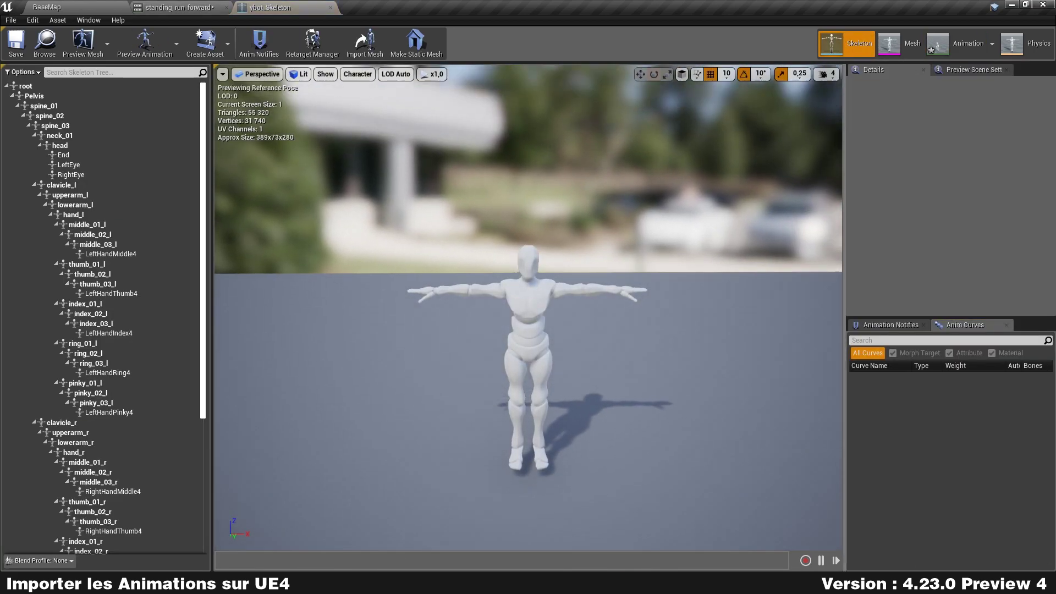
pyautogui.click(25, 87)
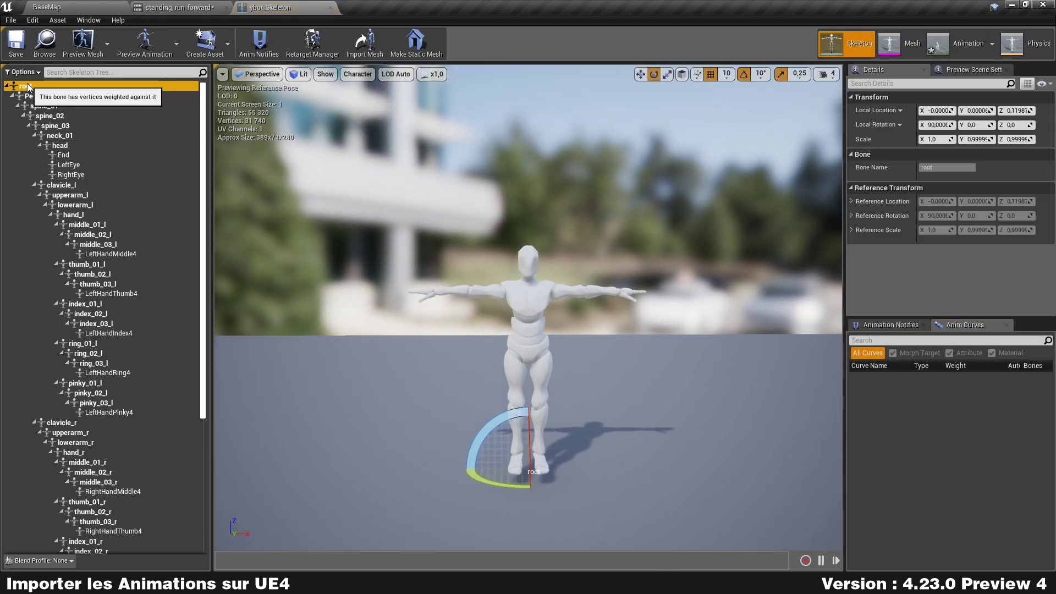
pyautogui.click(361, 73)
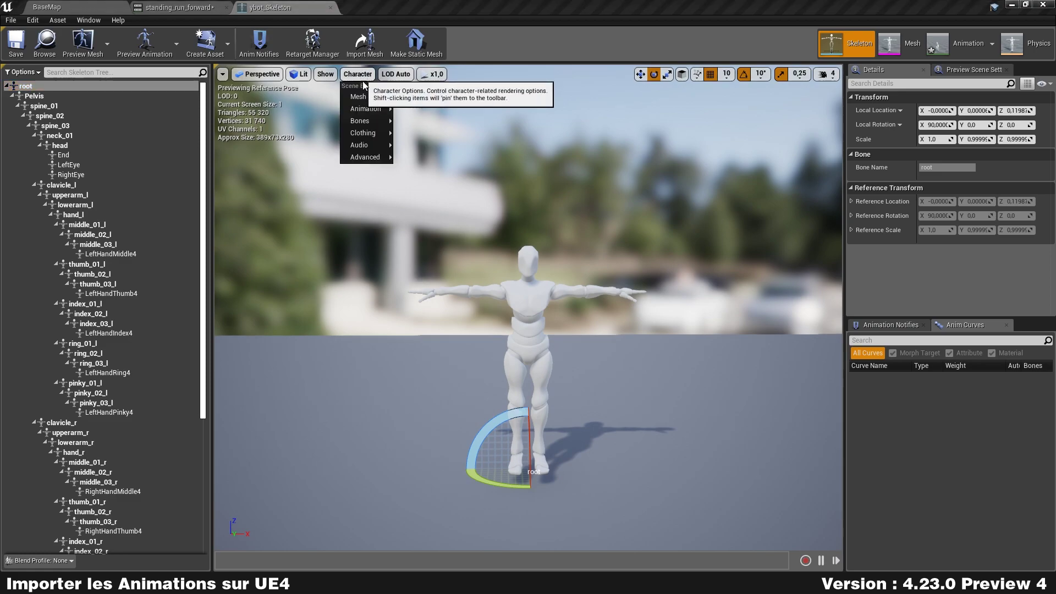
pyautogui.moveTo(371, 119)
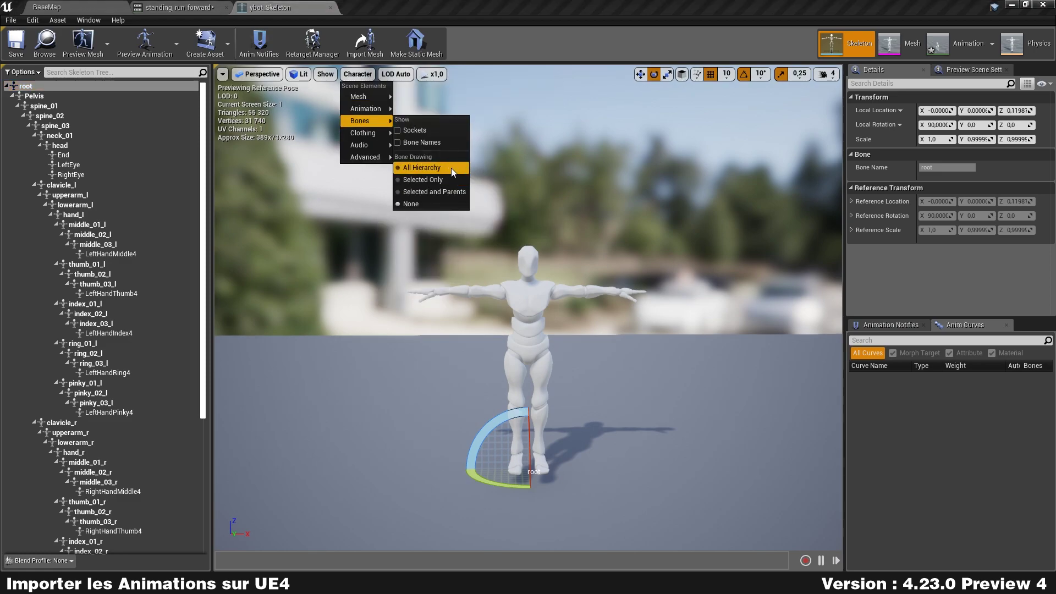
pyautogui.click(434, 167)
pyautogui.keyDown('alt'); pyautogui.moveTo(495, 308); pyautogui.dragTo(605, 308); pyautogui.keyUp('alt')
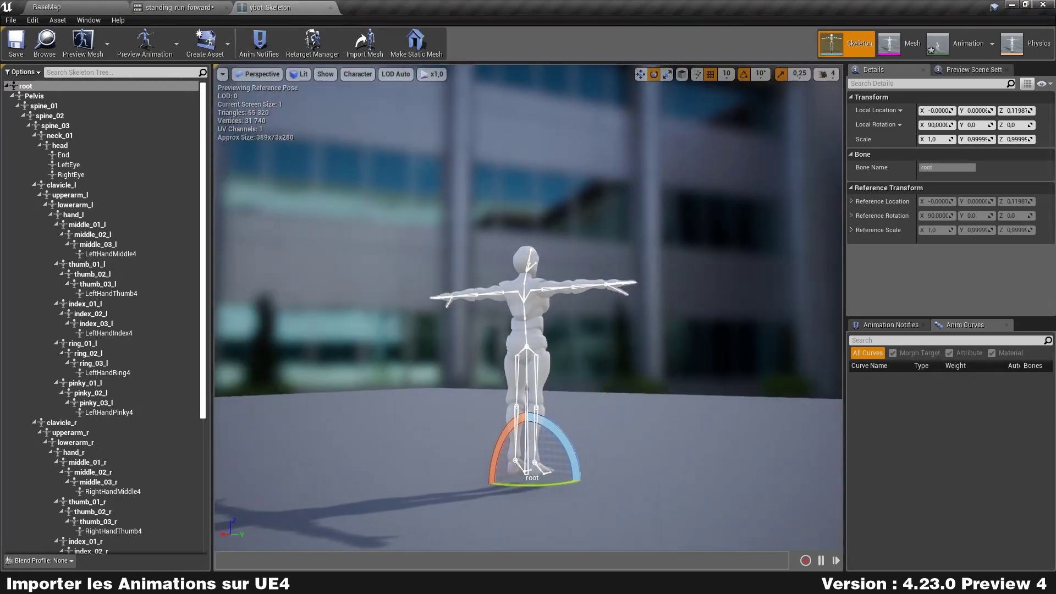
pyautogui.keyDown('alt'); pyautogui.moveTo(528, 330); pyautogui.dragTo(638, 330); pyautogui.keyUp('alt')
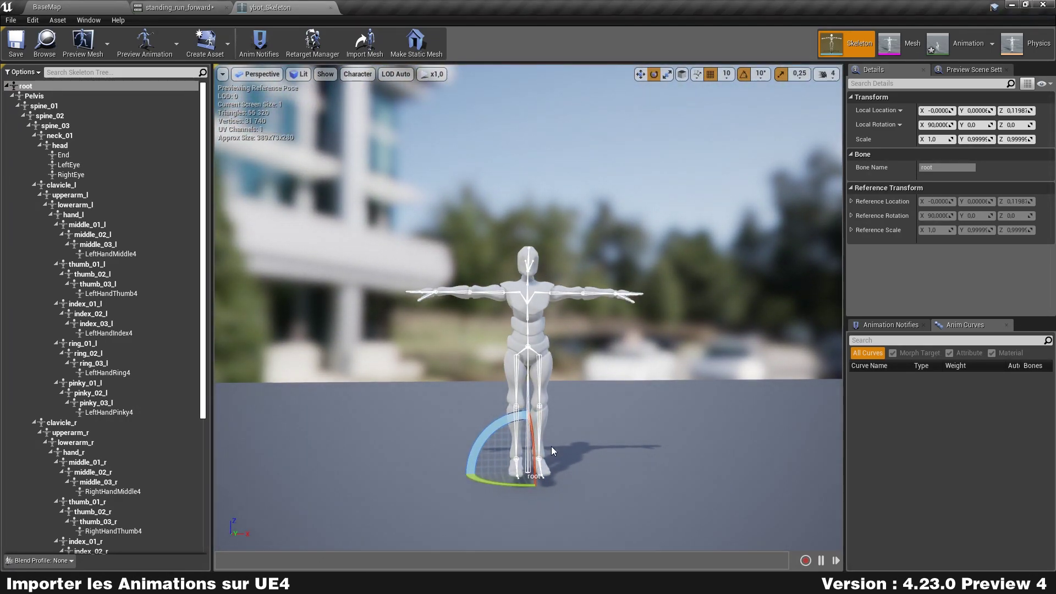
pyautogui.scroll(3, 594, 440)
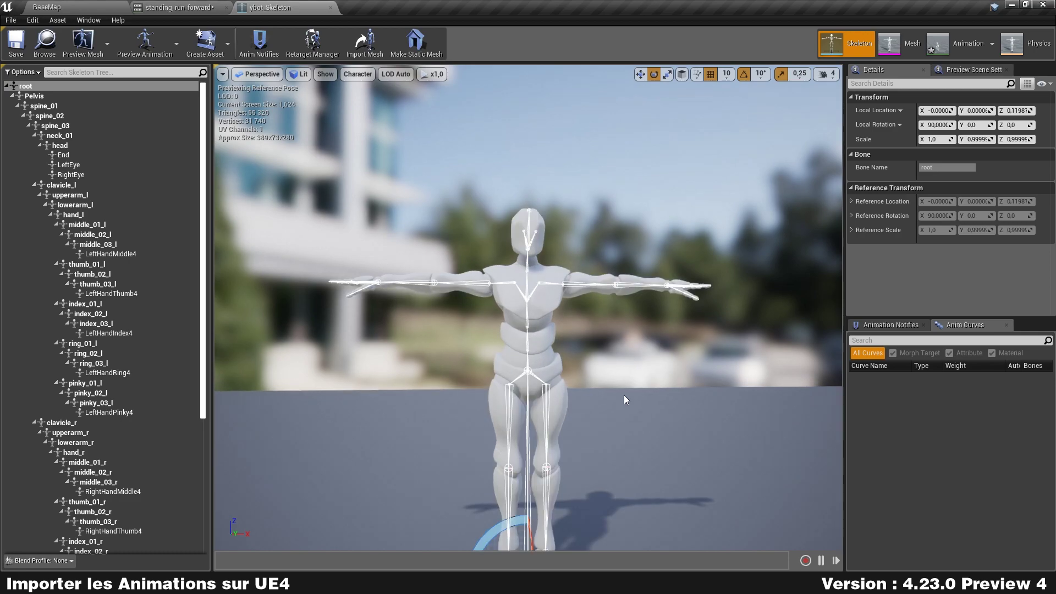
pyautogui.moveTo(624, 395); pyautogui.dragTo(625, 391, button='middle')
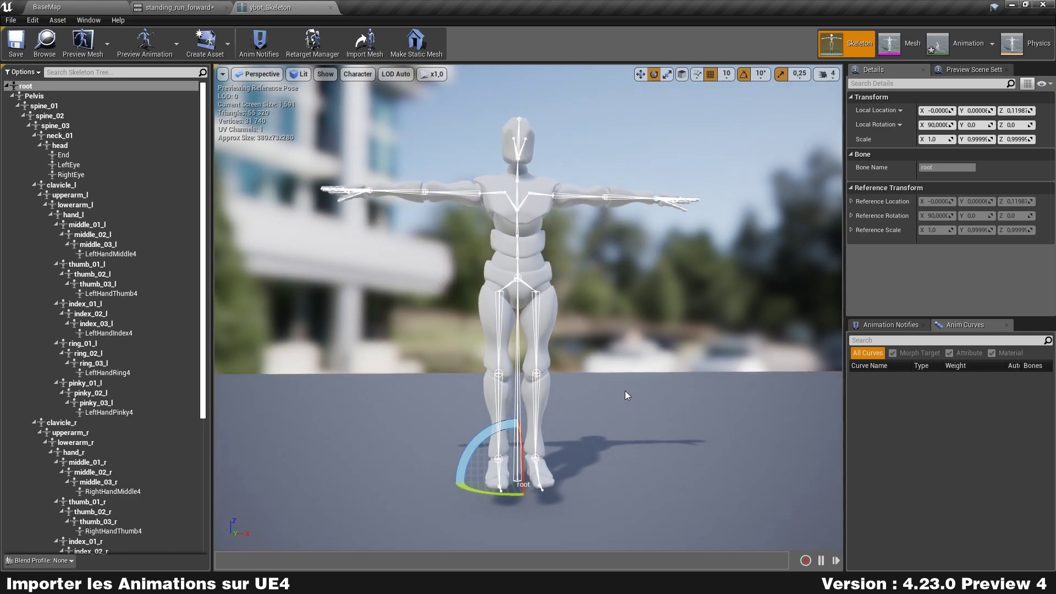
# - Compare the standing_run_forward and ybot_Skeleton tabs, then return to the BaseMap level
pyautogui.click(177, 7)
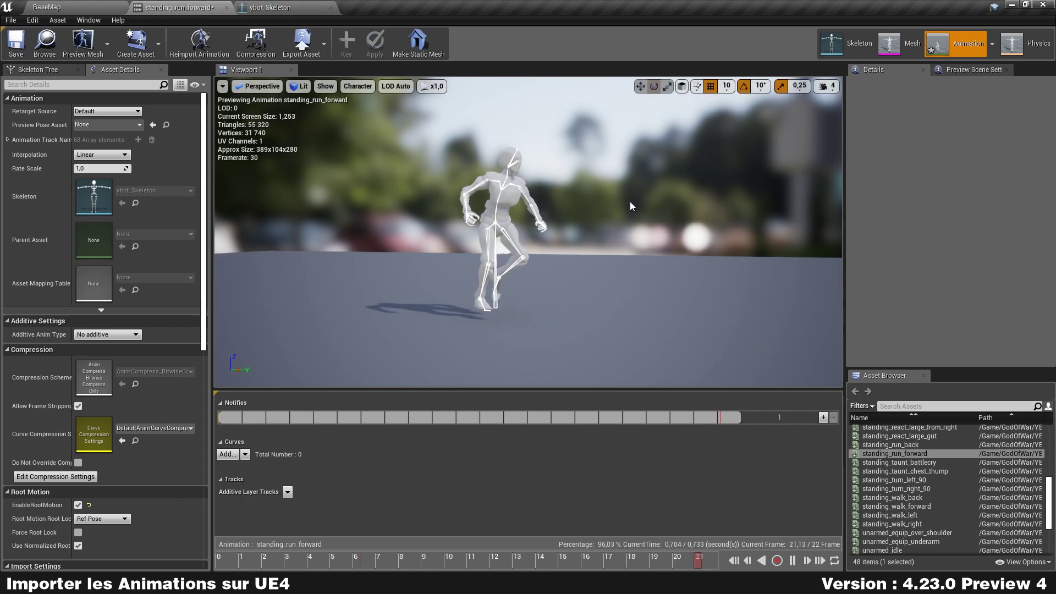
pyautogui.click(301, 6)
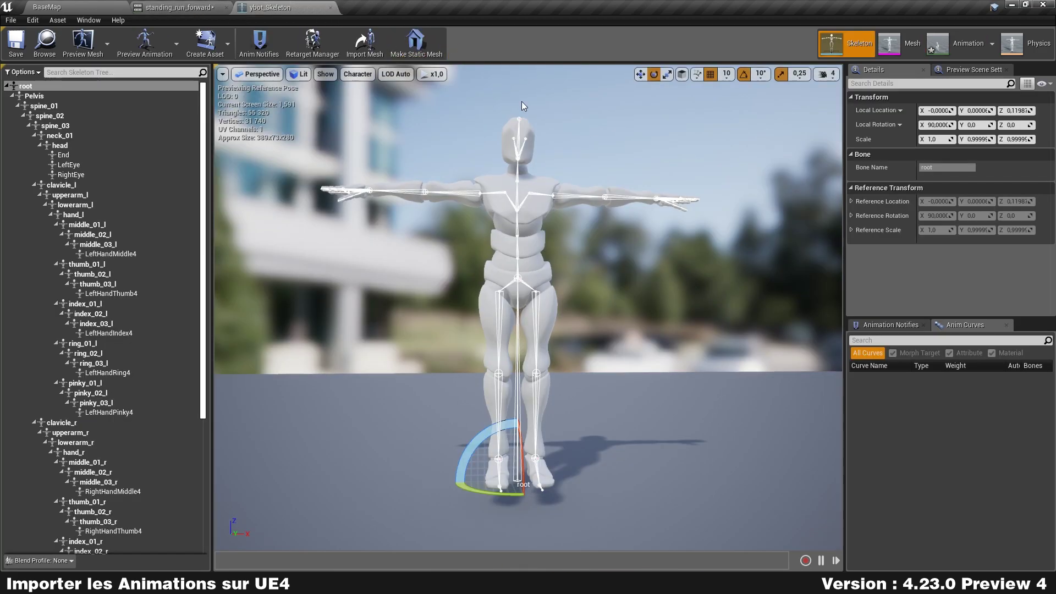
pyautogui.click(181, 6)
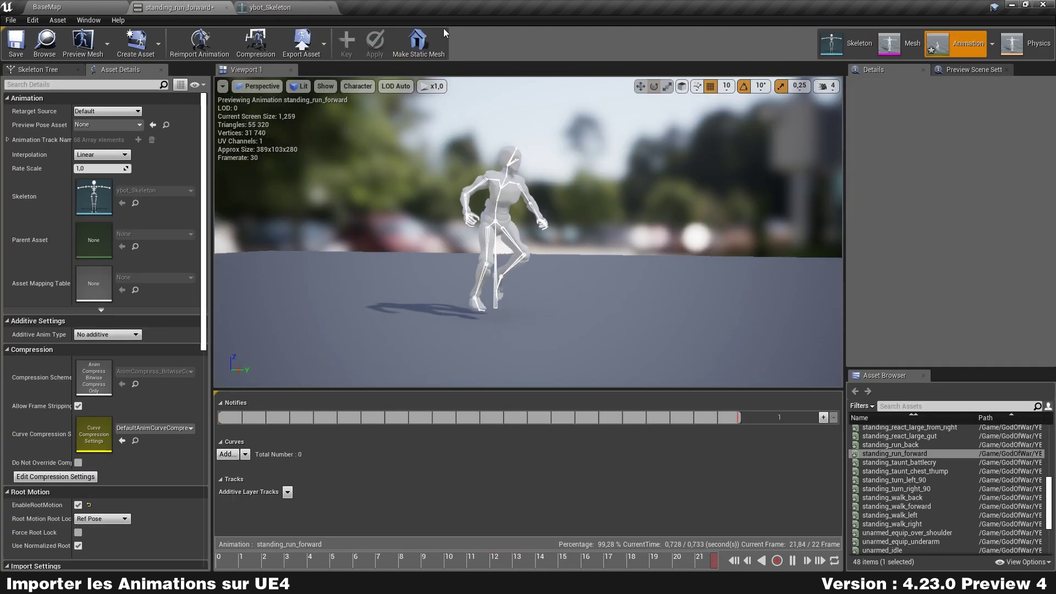
pyautogui.click(80, 6)
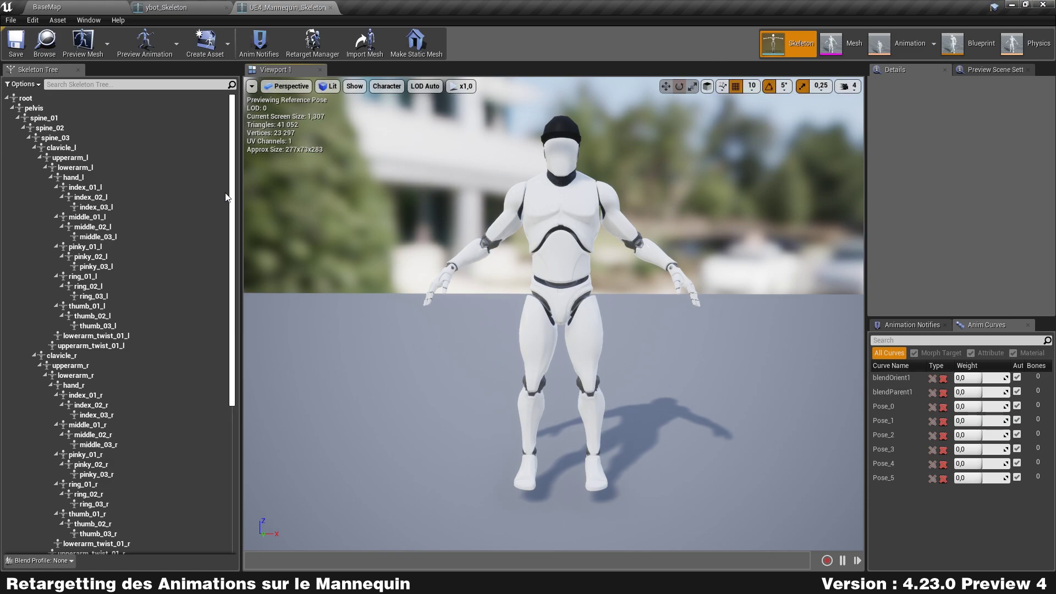
# - Compare the ybot_Skeleton and UE4_Mannequin_Skeleton bone trees by switching back and forth between their tabs
pyautogui.click(165, 7)
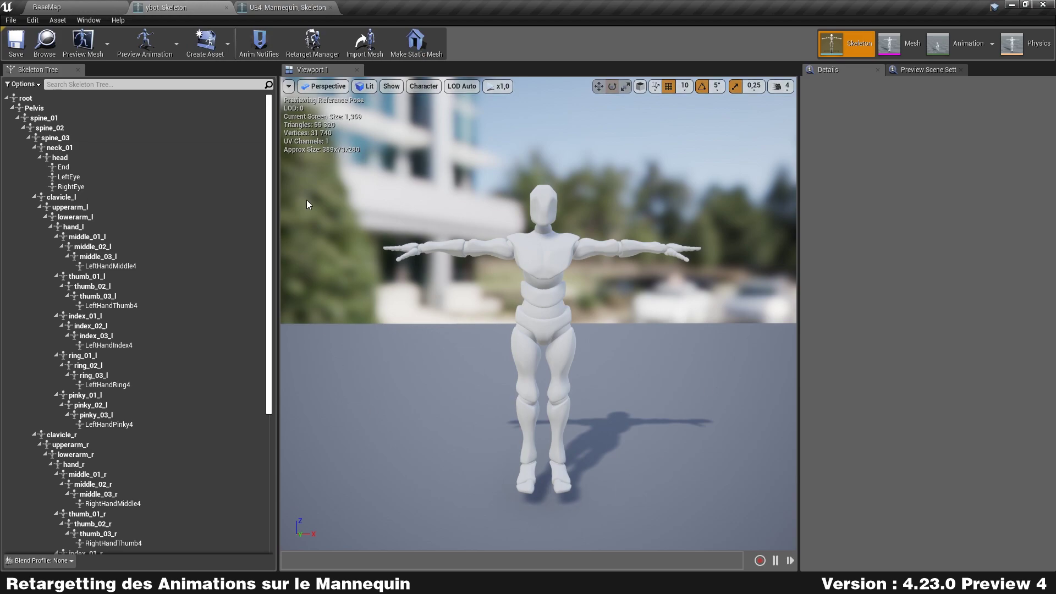
pyautogui.click(287, 7)
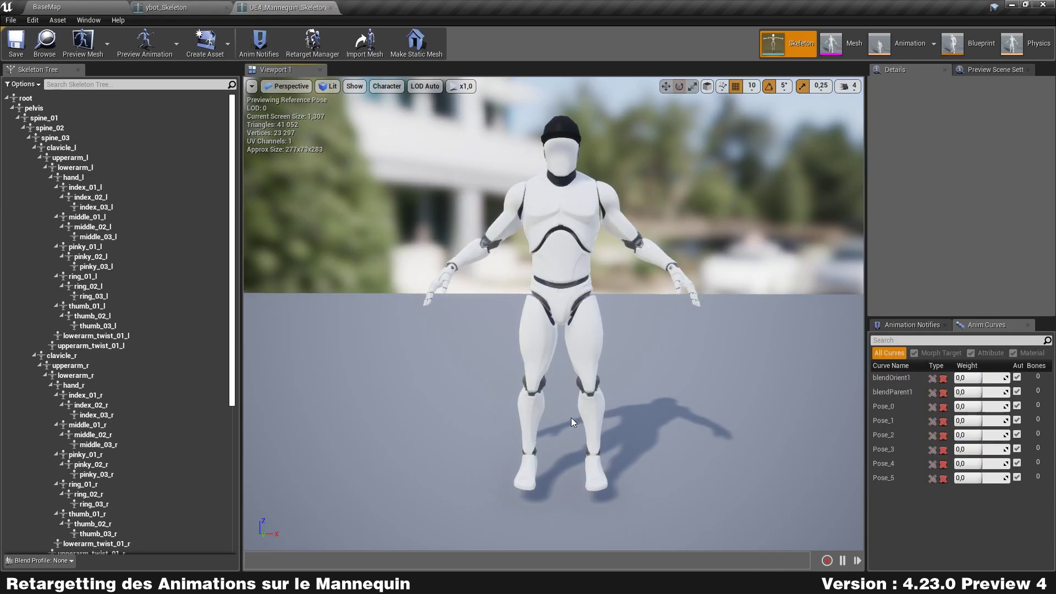
pyautogui.click(46, 7)
pyautogui.click(166, 7)
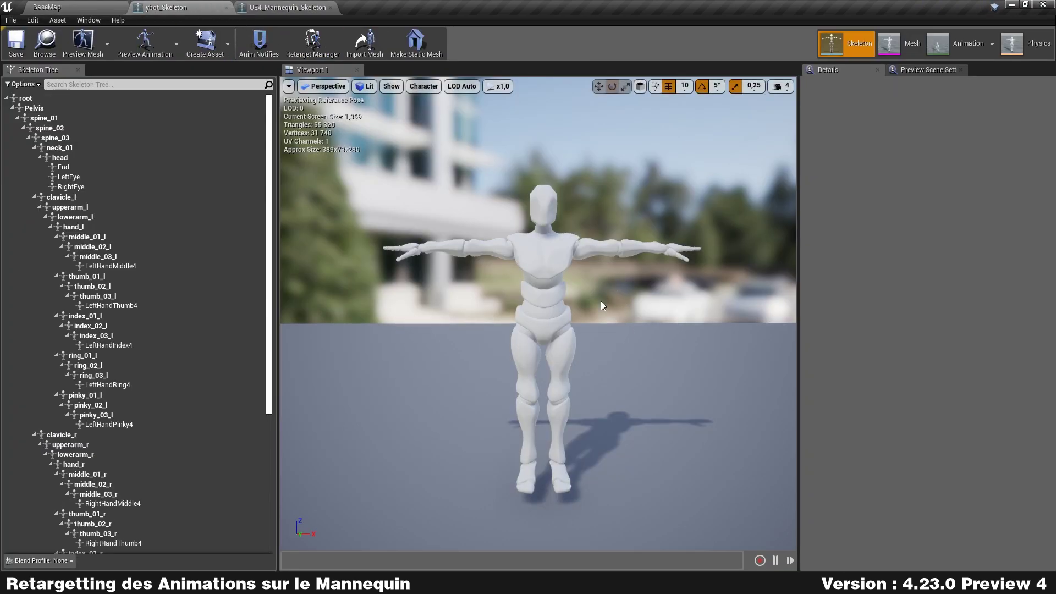
pyautogui.click(292, 8)
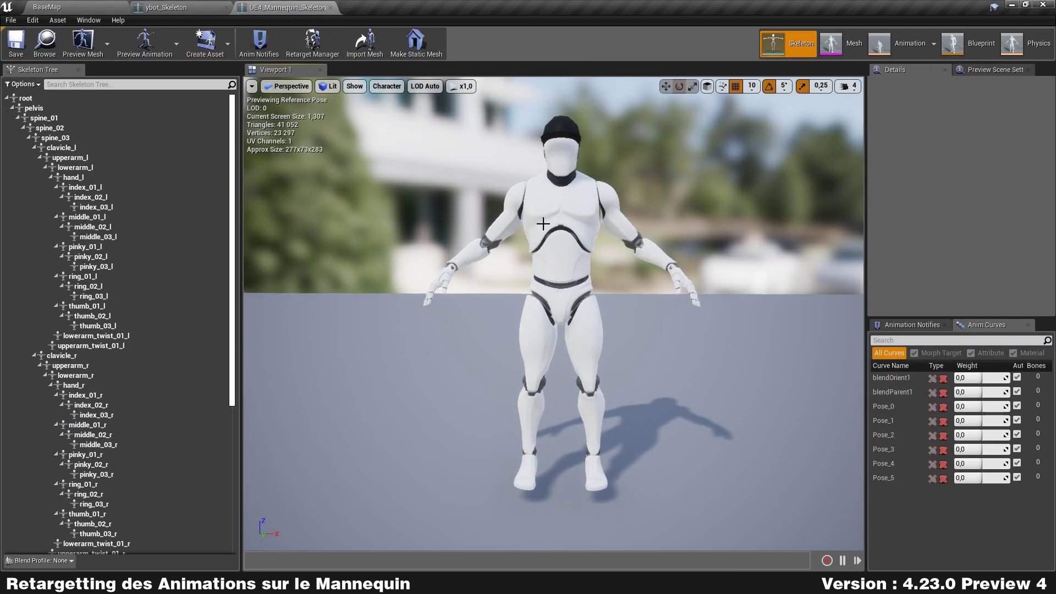
pyautogui.click(166, 7)
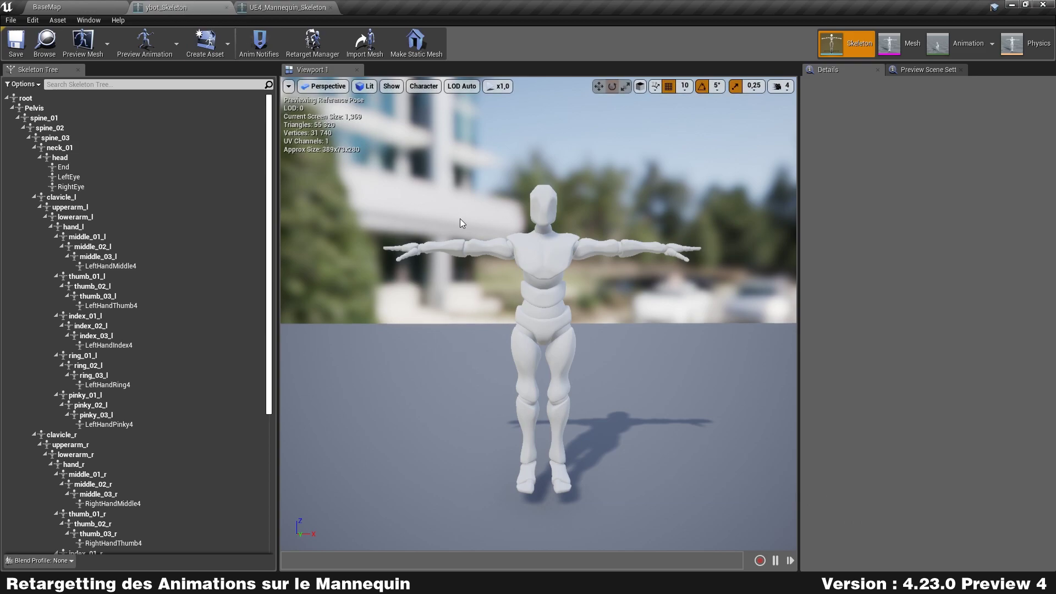
# - Show the UE4 mannequin skeleton with its full bone hierarchy drawn in the viewport
pyautogui.click(278, 4)
pyautogui.scroll(3, 669, 322)
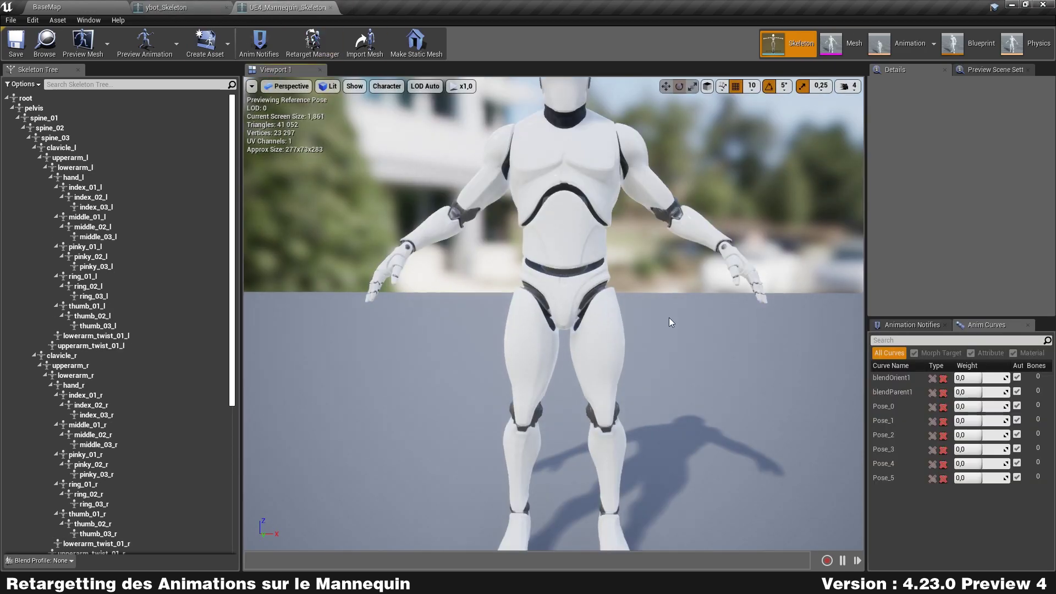
pyautogui.scroll(-3, 669, 318)
pyautogui.click(387, 86)
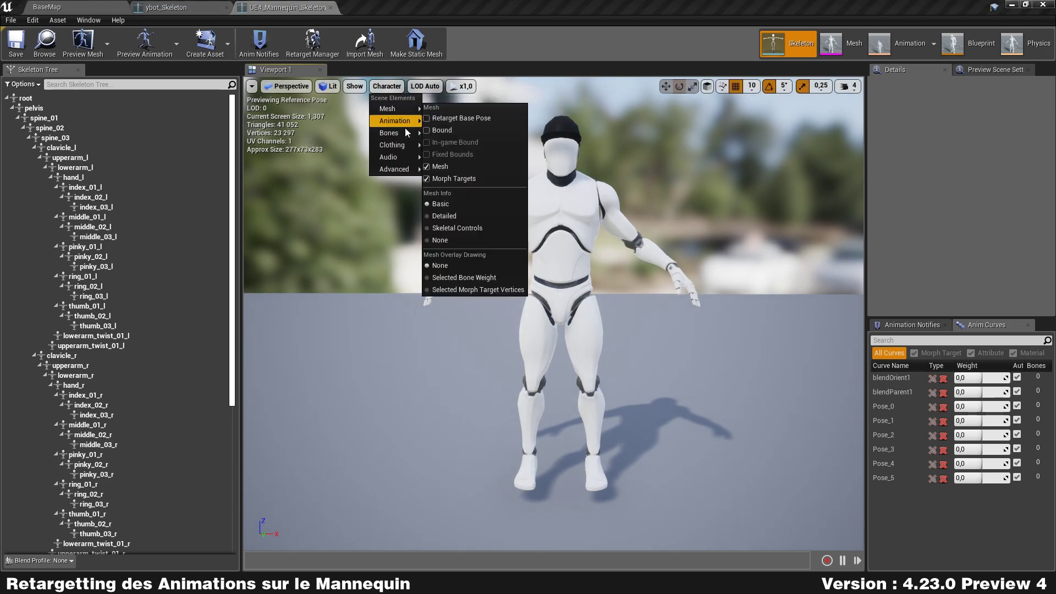
pyautogui.moveTo(397, 133)
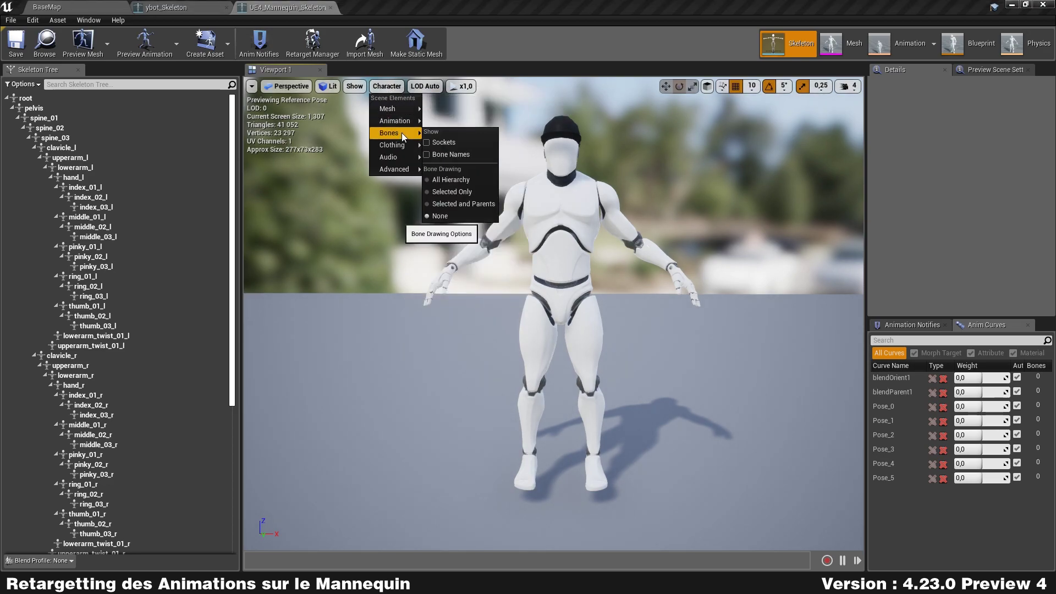
pyautogui.click(454, 178)
# - Rotate the mannequin's thigh_l and thigh_r bones by 5 degrees each
pyautogui.scroll(3, 578, 274)
pyautogui.scroll(3, 621, 304)
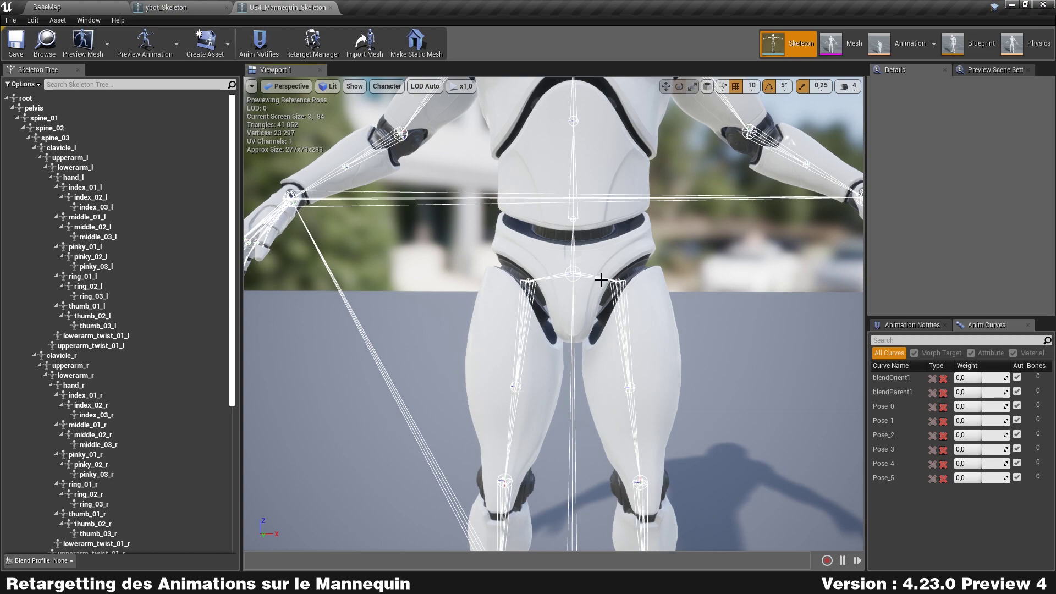
pyautogui.click(608, 280)
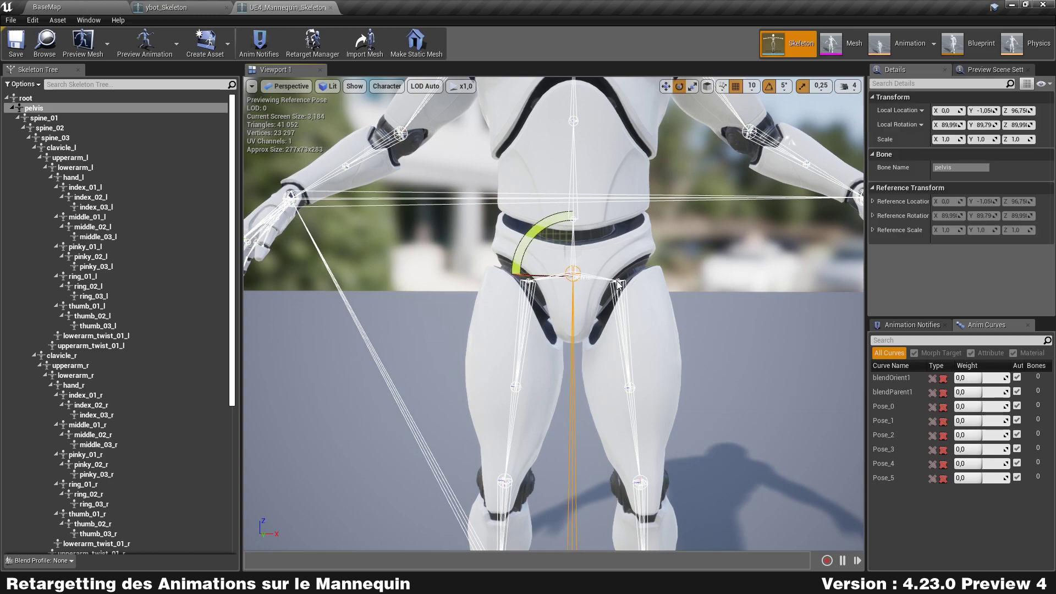
pyautogui.click(619, 283)
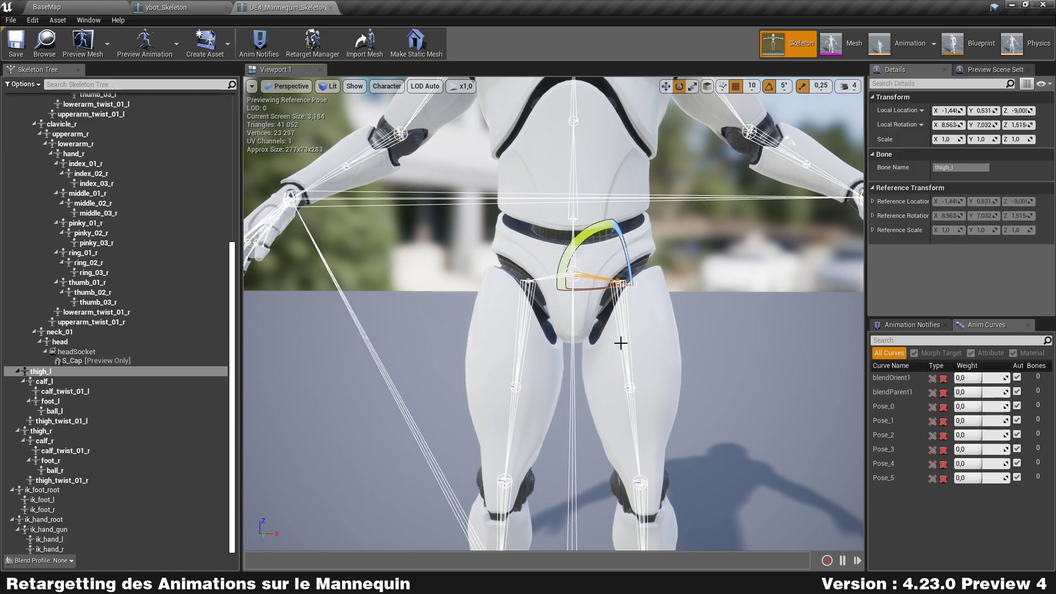
pyautogui.scroll(-6, 621, 343)
pyautogui.keyDown('alt'); pyautogui.moveTo(709, 337); pyautogui.dragTo(708, 308); pyautogui.keyUp('alt')
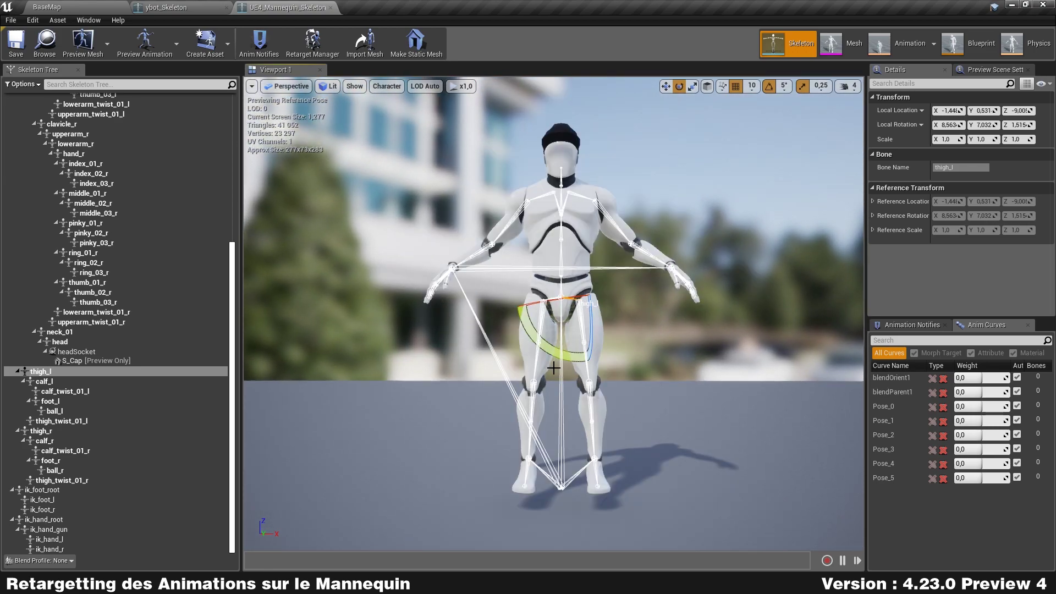
pyautogui.moveTo(553, 355); pyautogui.dragTo(577, 360)
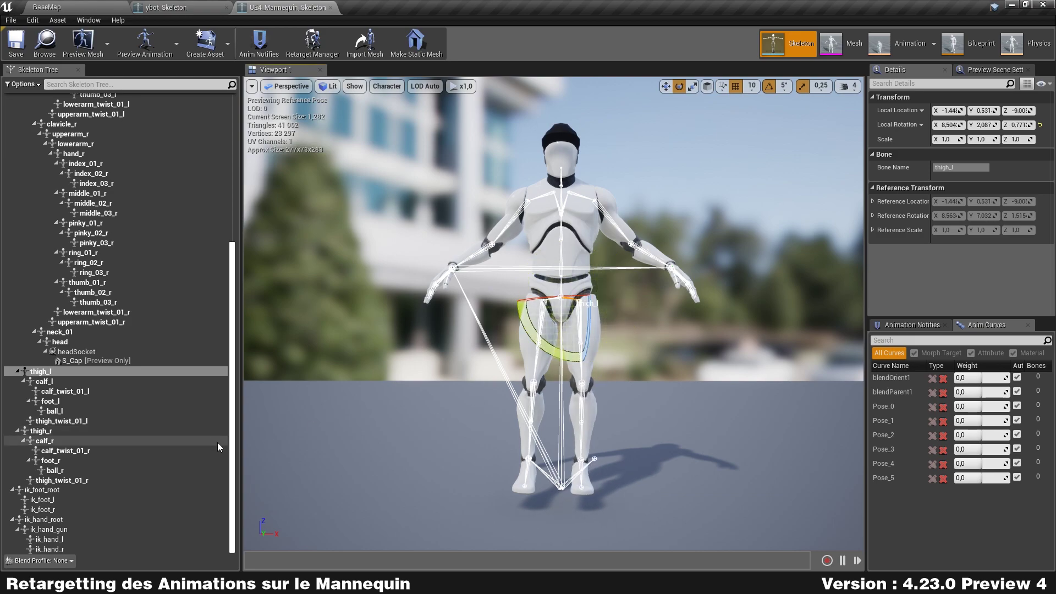
pyautogui.click(44, 432)
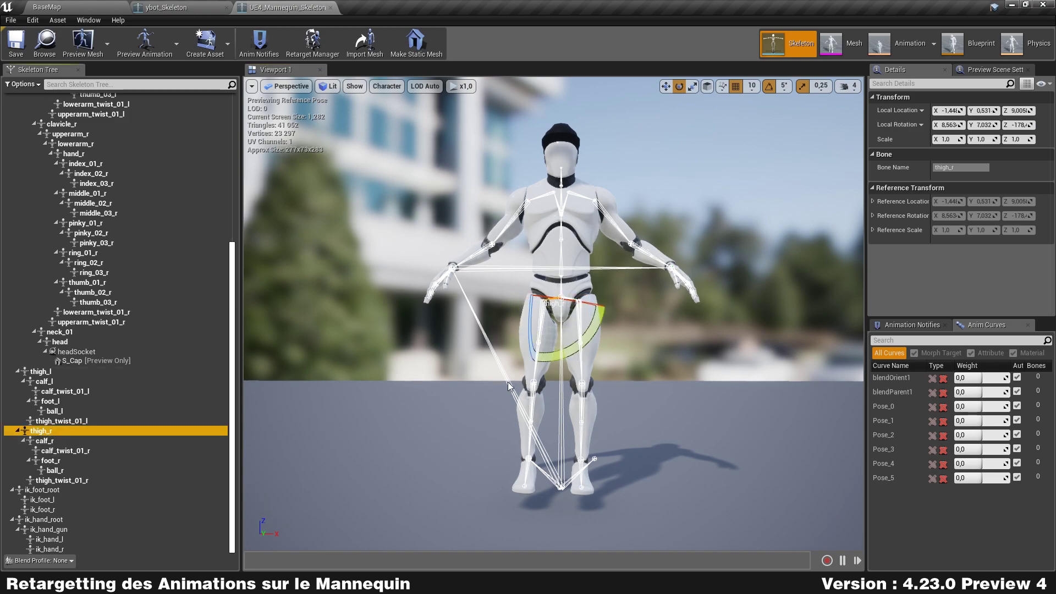
pyautogui.moveTo(539, 361); pyautogui.dragTo(680, 387)
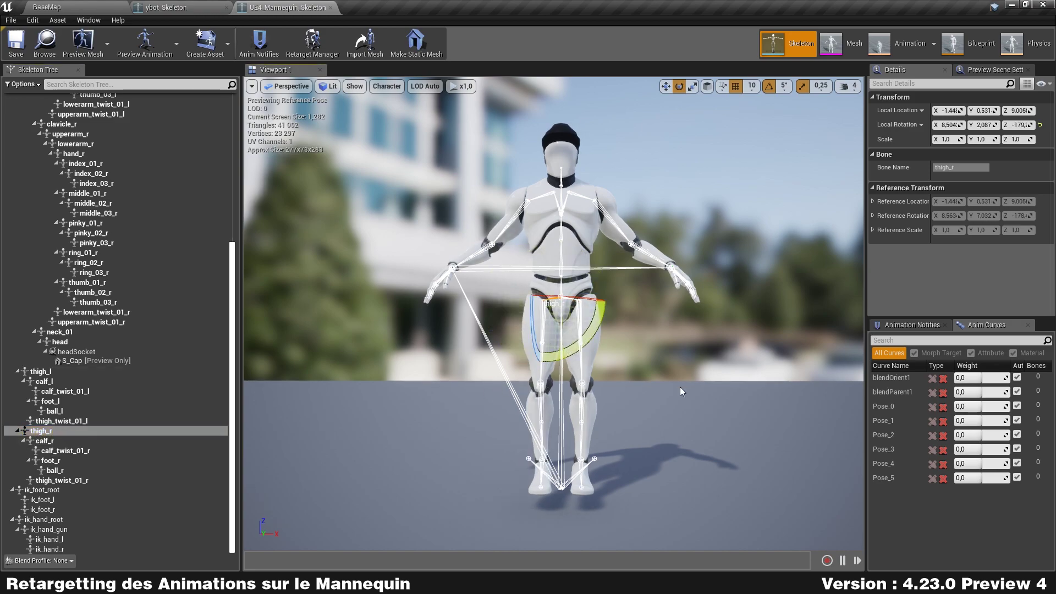
# - Rotate the foot_r and foot_l bones by 5 degrees each
pyautogui.click(57, 441)
pyautogui.click(55, 450)
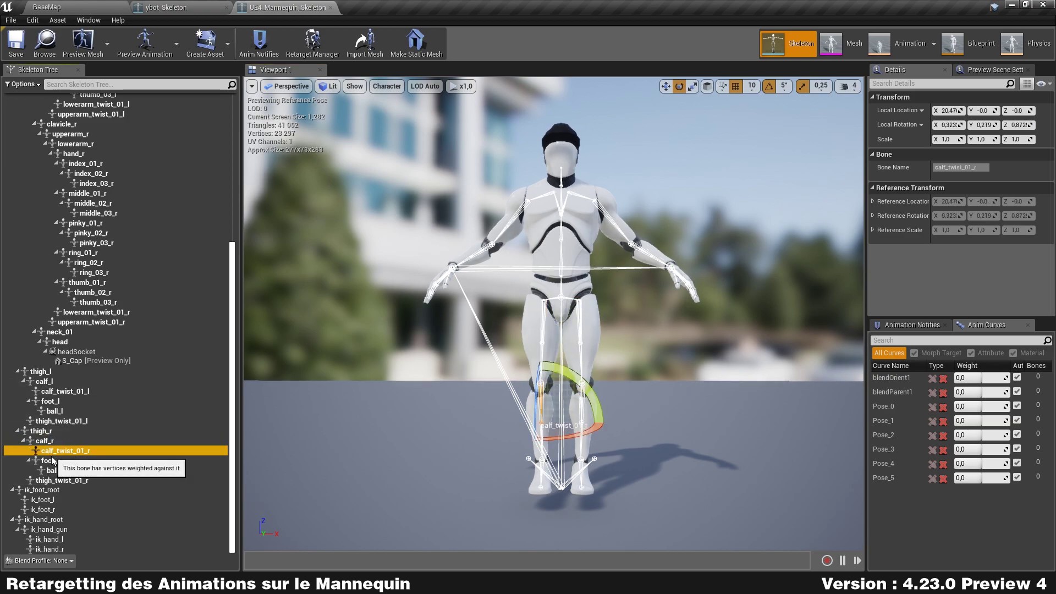
pyautogui.click(51, 461)
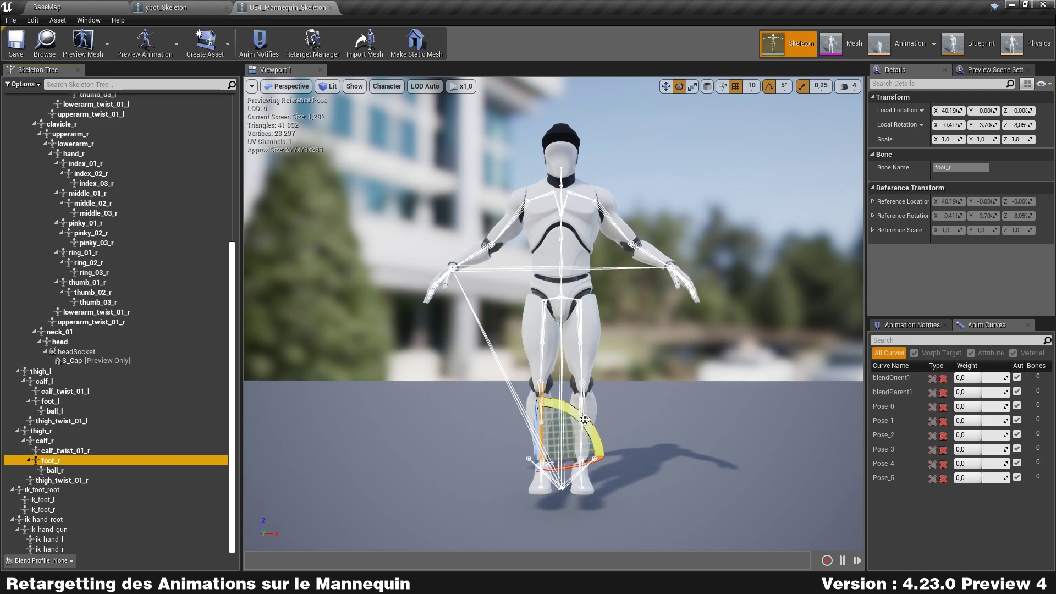
pyautogui.scroll(2, 632, 469)
pyautogui.moveTo(632, 464); pyautogui.dragTo(600, 419, button='middle')
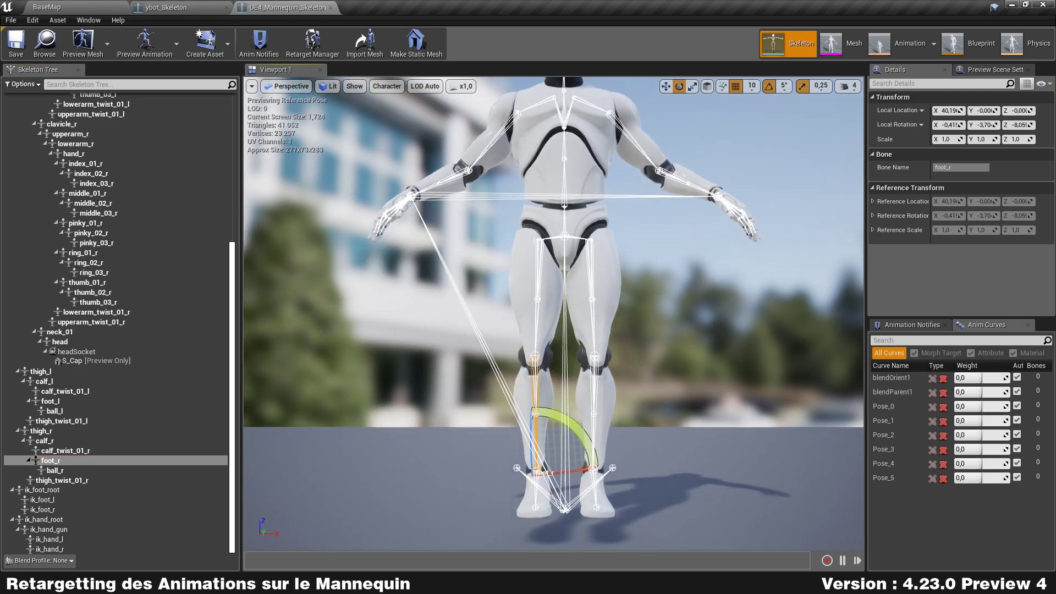
pyautogui.moveTo(599, 419); pyautogui.dragTo(591, 423)
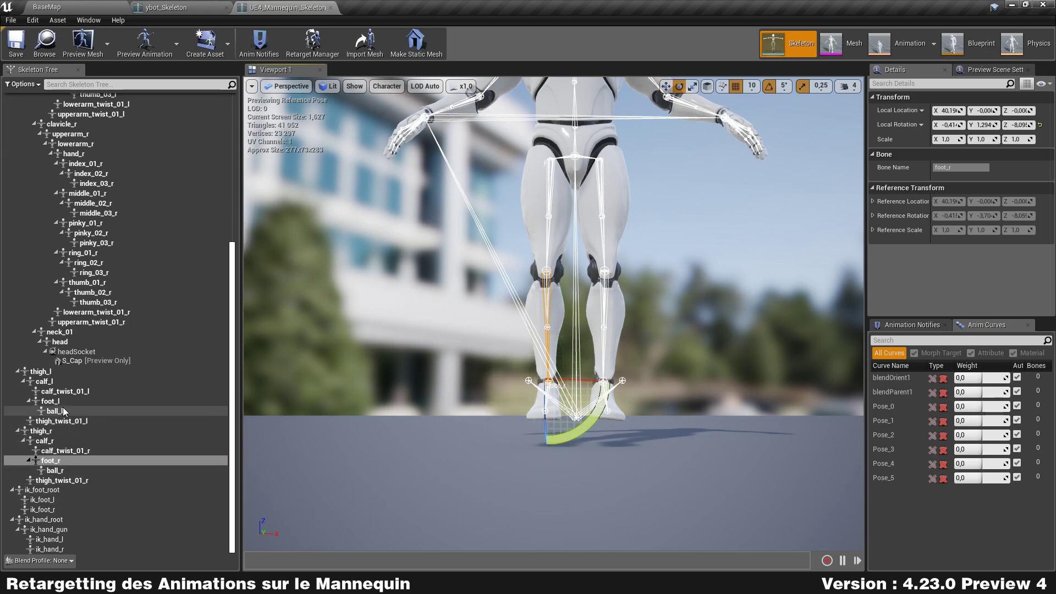
pyautogui.click(55, 402)
pyautogui.click(615, 385)
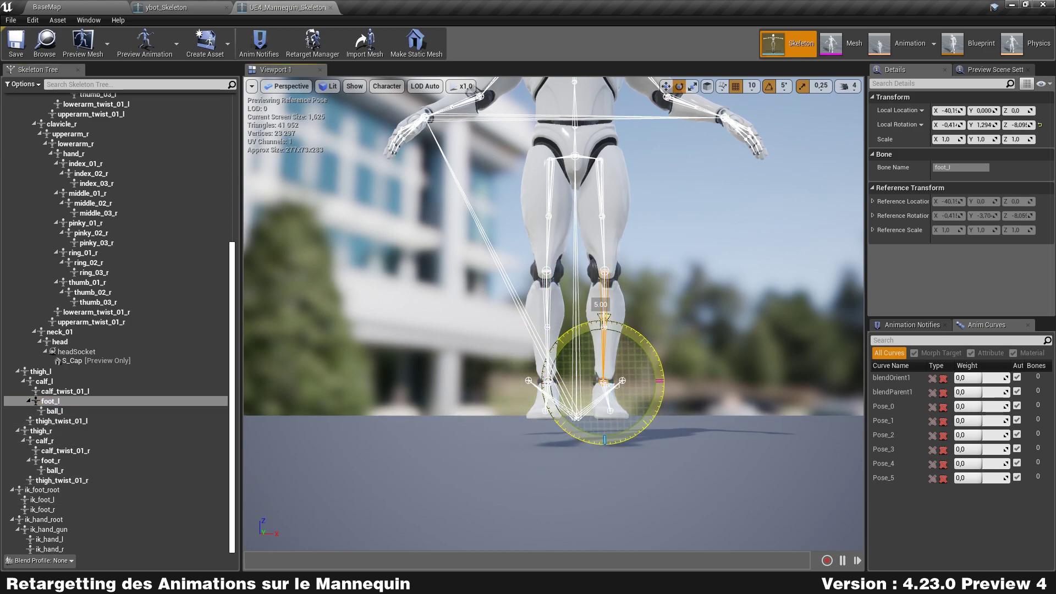
pyautogui.click(715, 217)
pyautogui.scroll(-3, 715, 218)
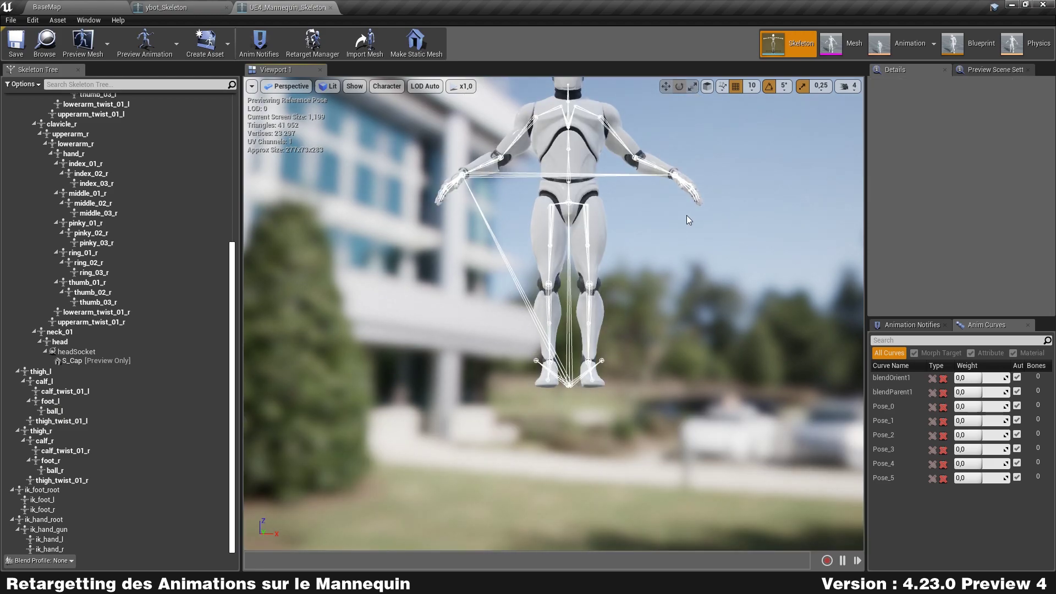
pyautogui.moveTo(687, 219); pyautogui.dragTo(687, 165)
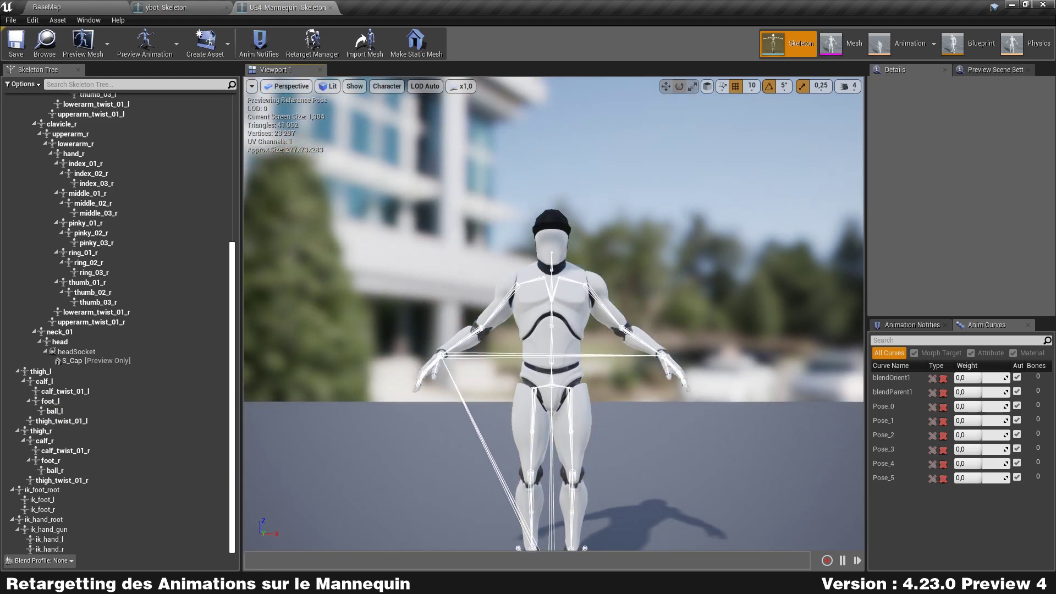
# - Lower the viewport camera speed to 2 and select the upperarm_r bone
pyautogui.click(847, 86)
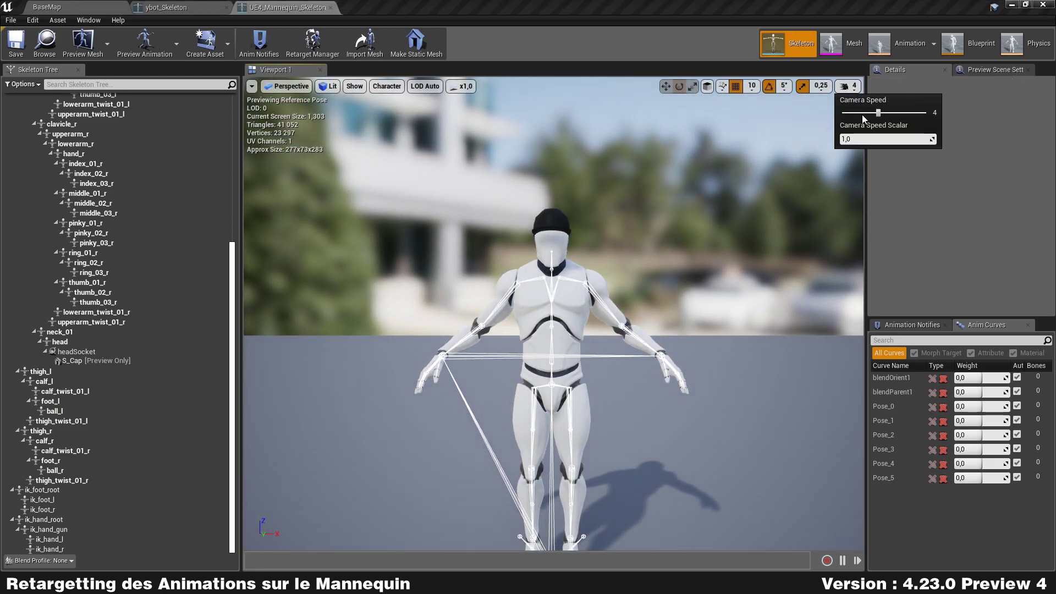
pyautogui.click(863, 113)
pyautogui.click(654, 237)
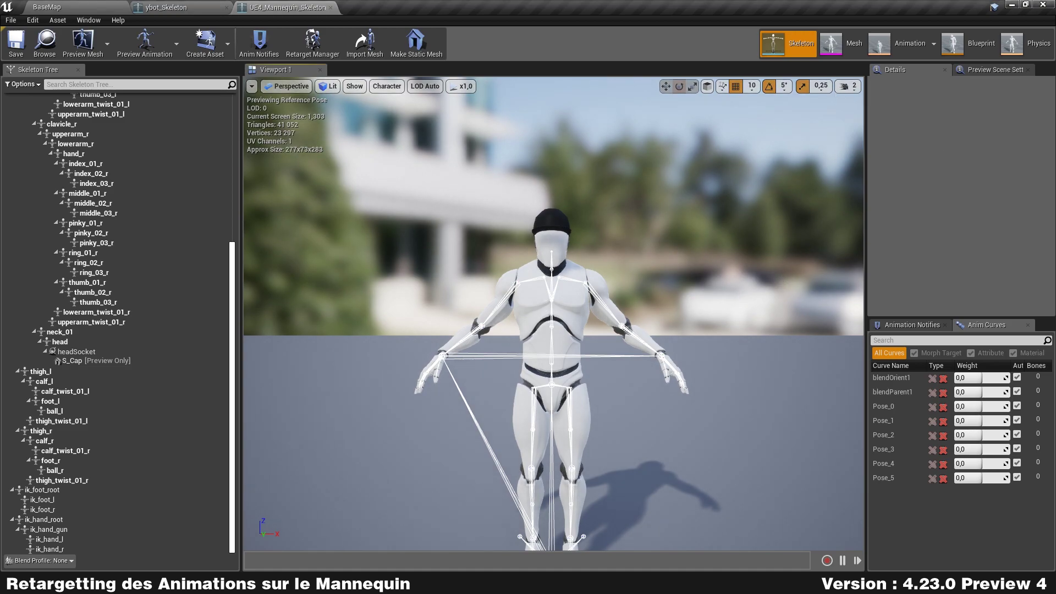
pyautogui.scroll(4, 94, 328)
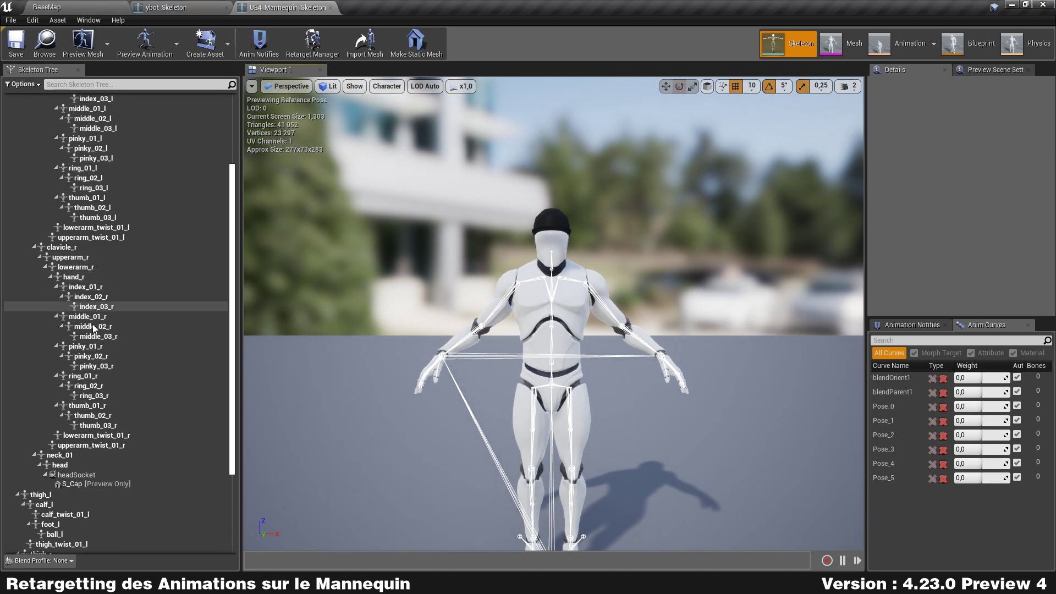
pyautogui.click(94, 257)
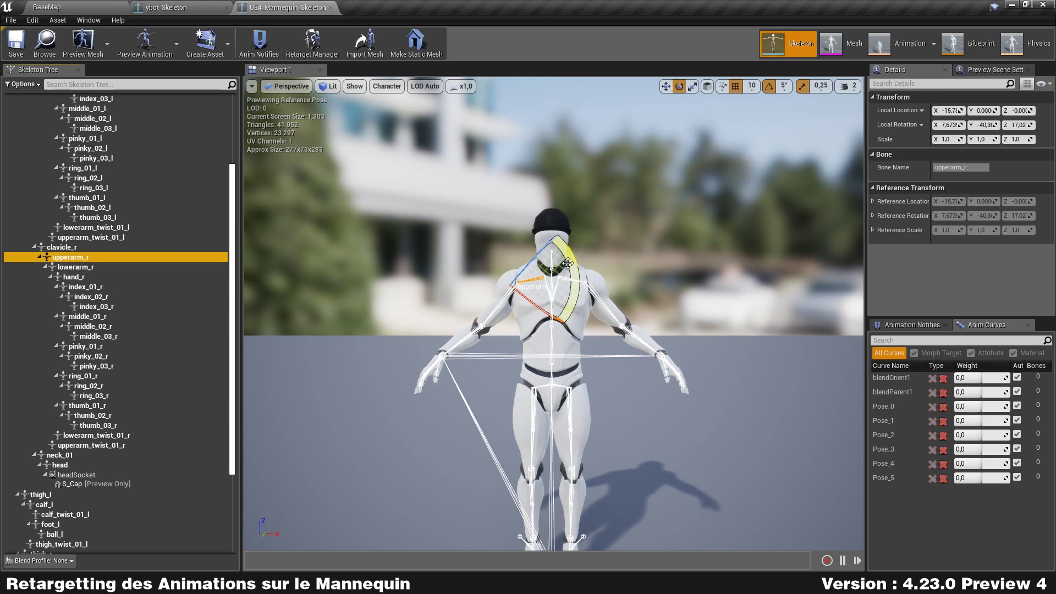
# - Raise upperarm_r and lowerarm_r level, and rotate hand_r 10 degrees to align
pyautogui.moveTo(571, 294)
pyautogui.mouseDown()
pyautogui.moveTo(581, 257)
pyautogui.moveTo(588, 286)
pyautogui.mouseUp()
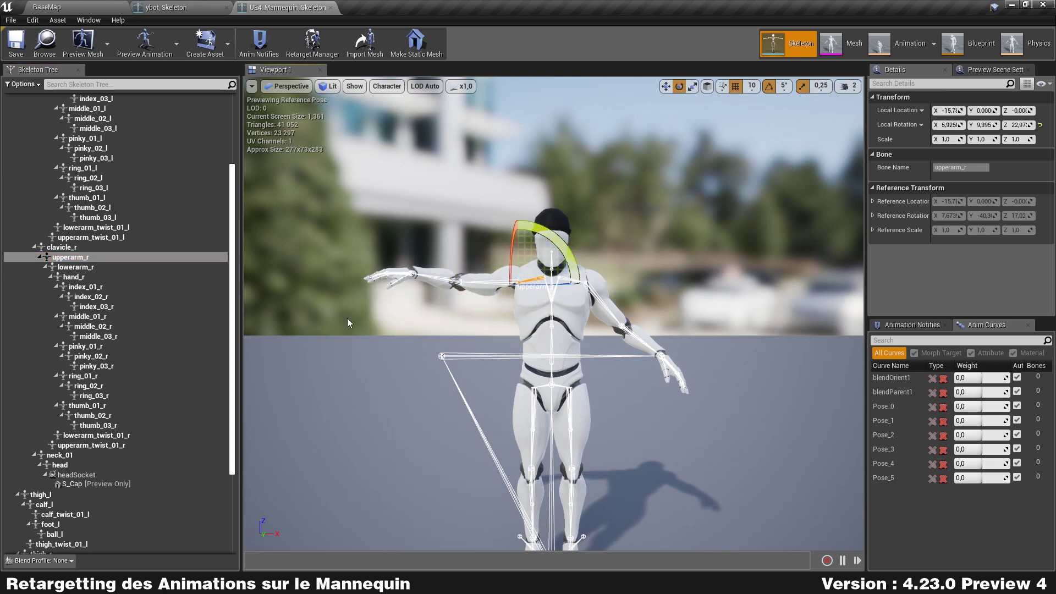
pyautogui.click(73, 267)
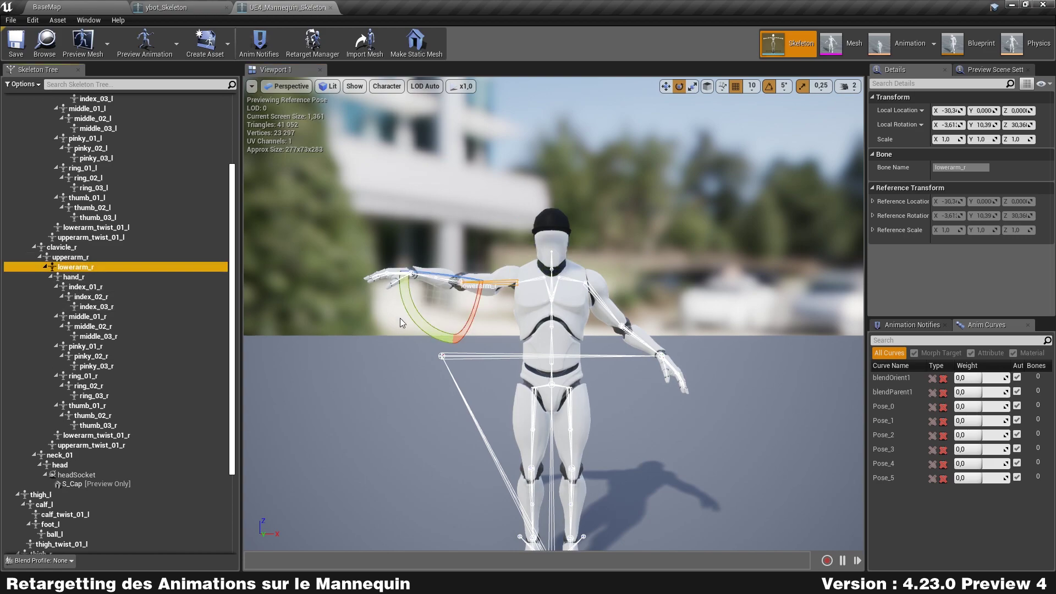
pyautogui.scroll(3, 406, 323)
pyautogui.moveTo(369, 300); pyautogui.dragTo(370, 300)
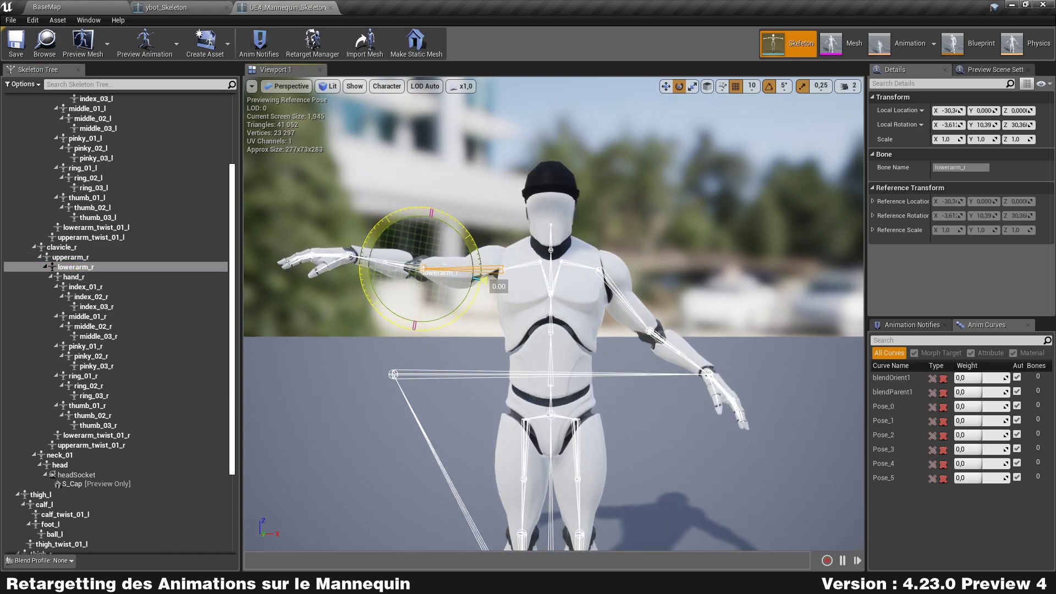
pyautogui.moveTo(483, 282); pyautogui.dragTo(480, 275)
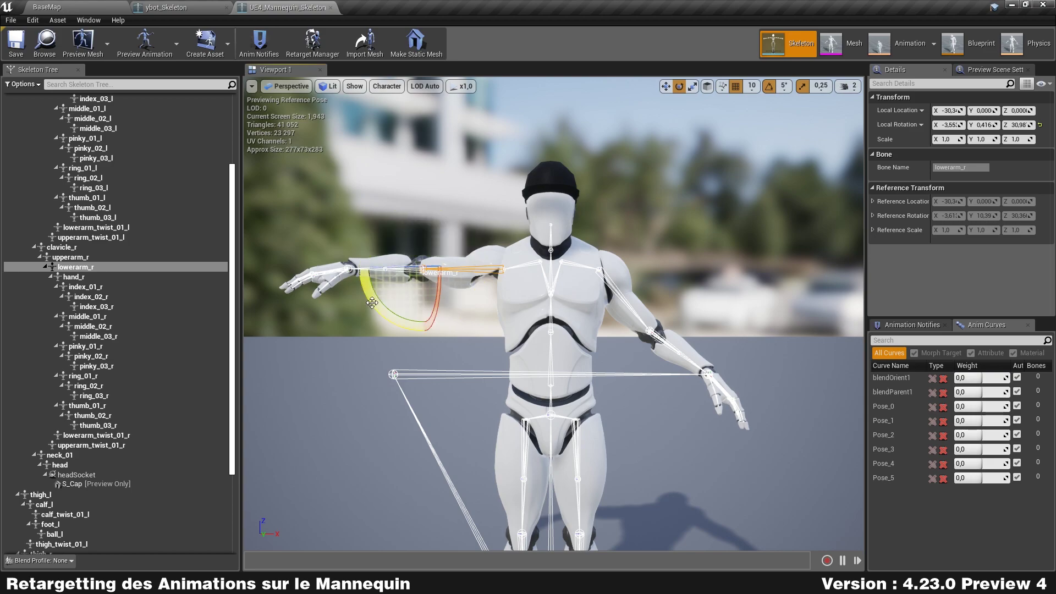
pyautogui.click(74, 277)
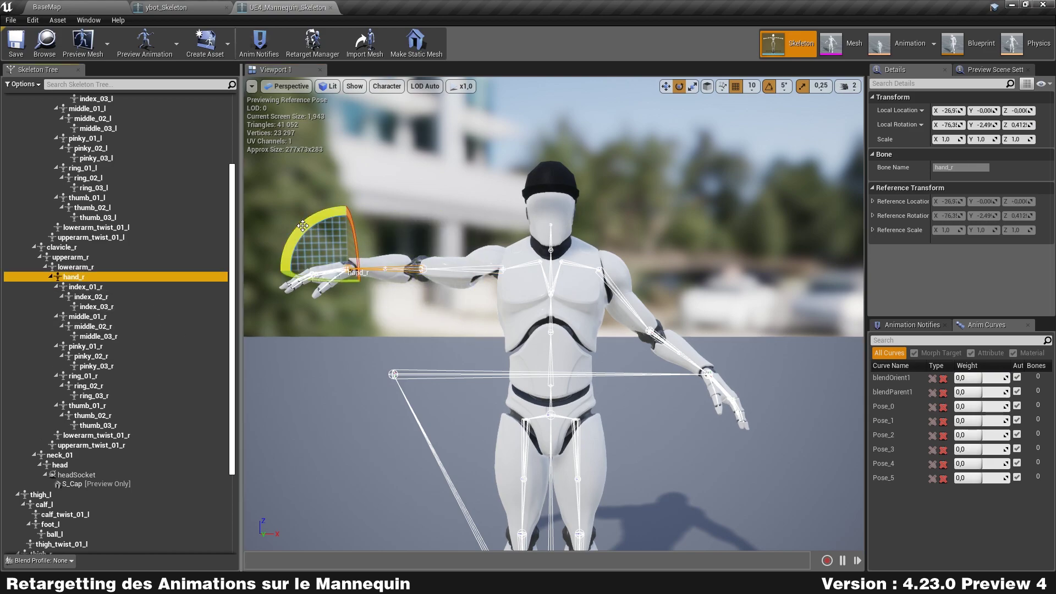
pyautogui.moveTo(308, 227); pyautogui.dragTo(415, 275)
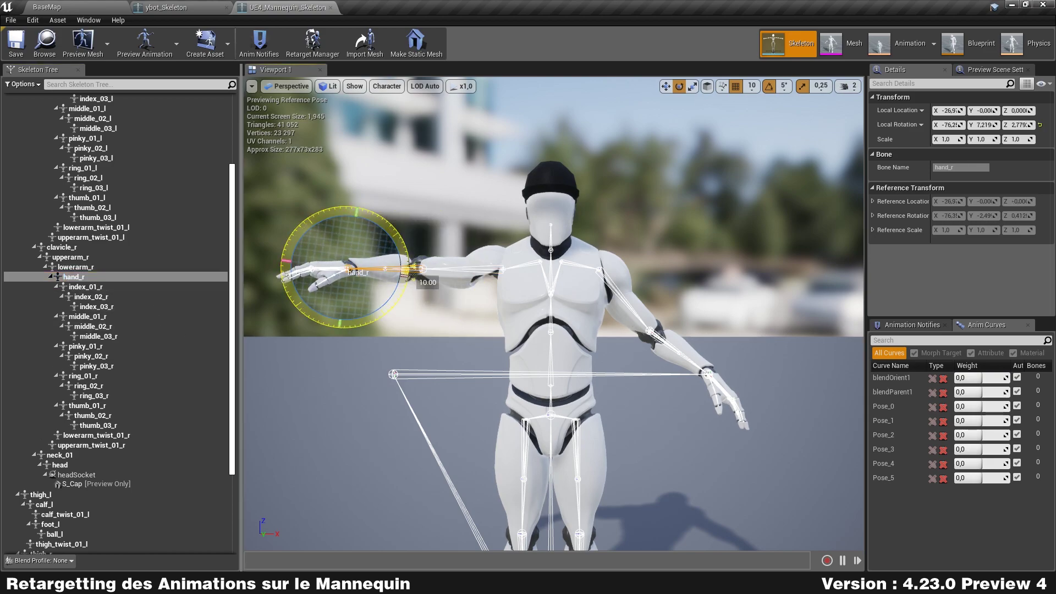
# - Rotate the right middle, pinky and ring fingers 15 degrees and thumb_01_r 10 degrees
pyautogui.click(88, 287)
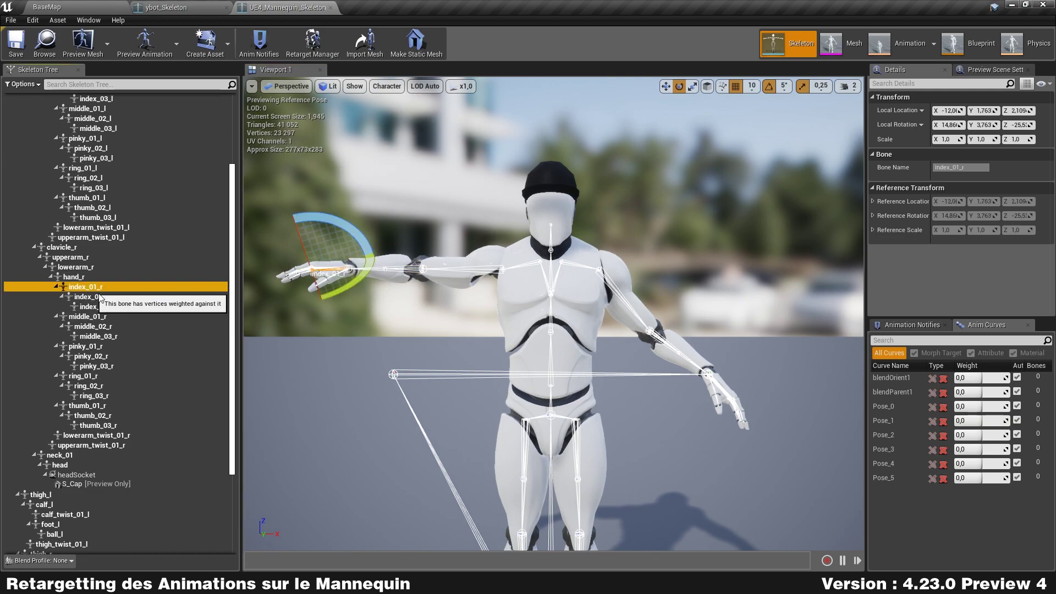
pyautogui.moveTo(352, 259)
pyautogui.mouseDown()
pyautogui.moveTo(429, 281)
pyautogui.moveTo(256, 218)
pyautogui.moveTo(365, 253)
pyautogui.mouseUp()
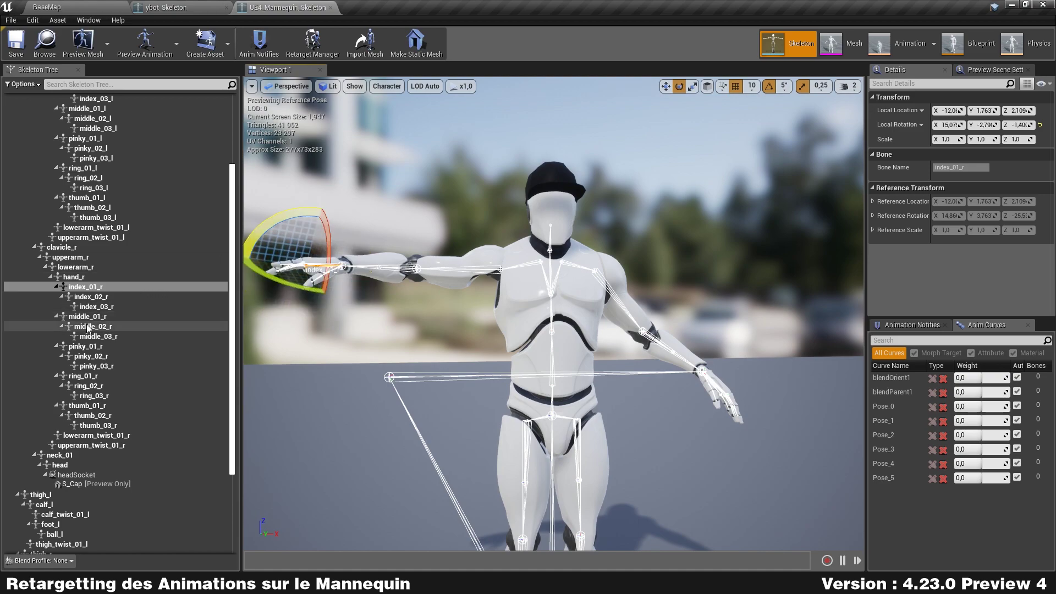
pyautogui.click(87, 317)
pyautogui.moveTo(268, 232); pyautogui.dragTo(379, 267)
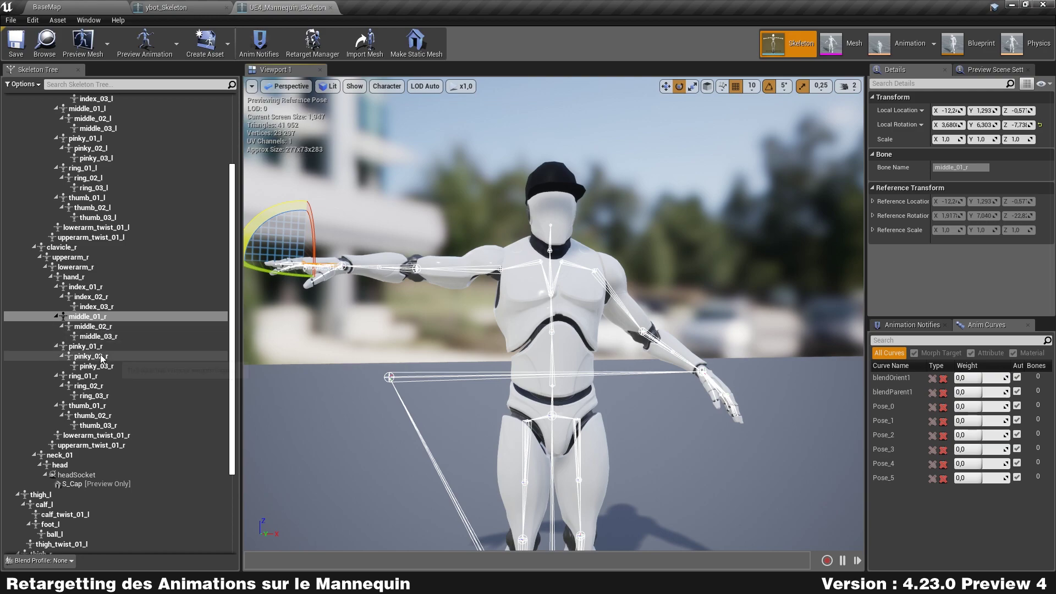
pyautogui.click(85, 346)
pyautogui.moveTo(338, 271); pyautogui.dragTo(379, 275)
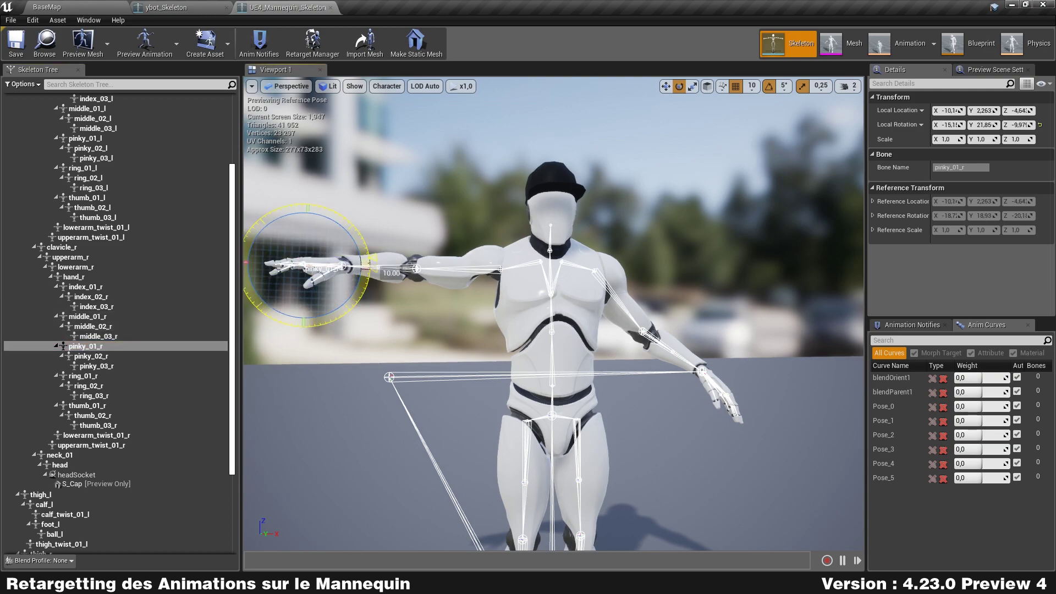
pyautogui.click(82, 376)
pyautogui.moveTo(304, 313); pyautogui.dragTo(379, 272)
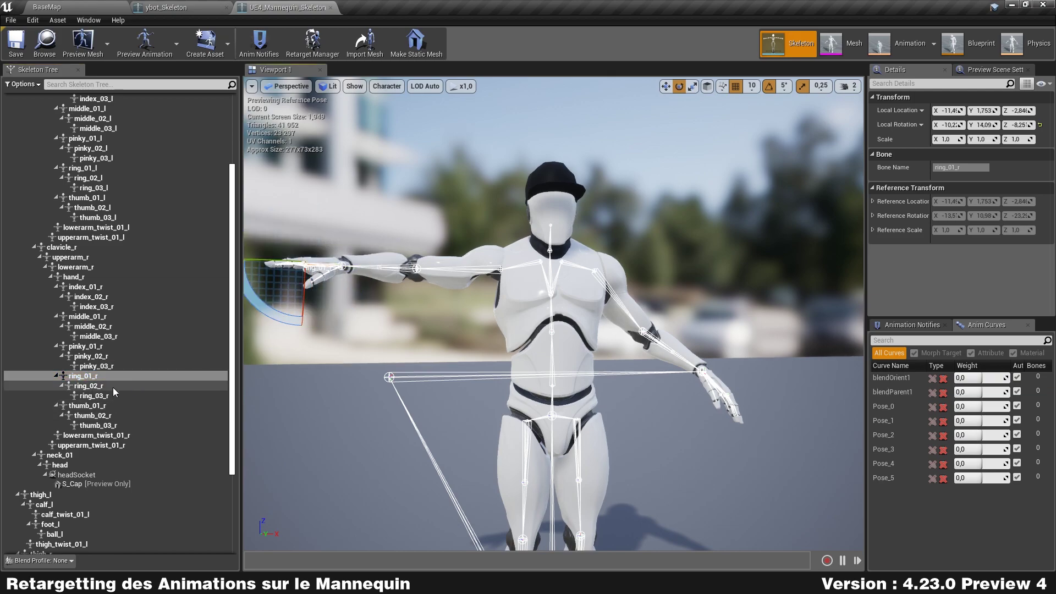
pyautogui.click(100, 408)
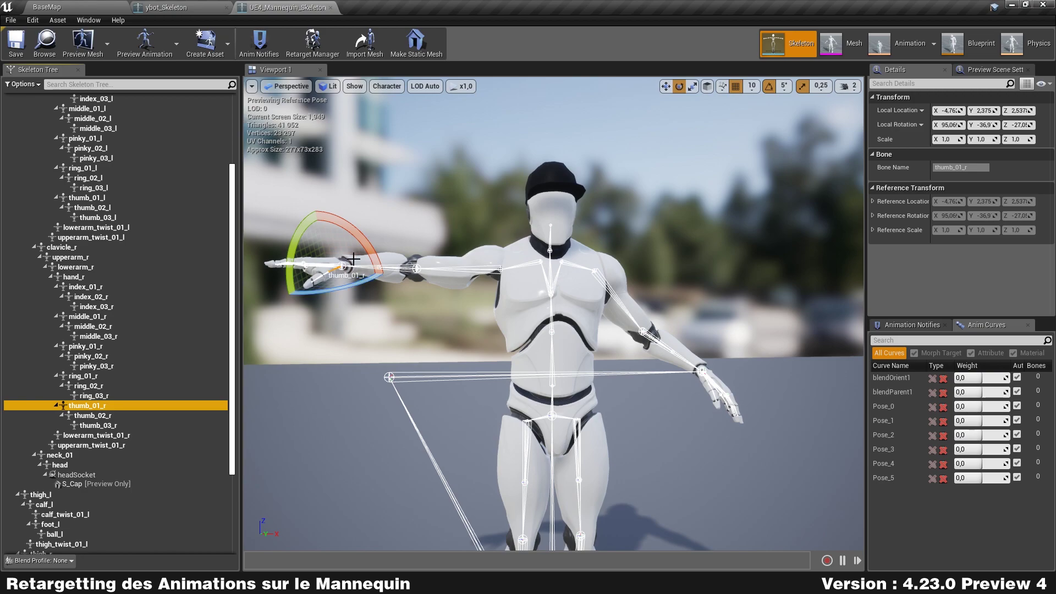
pyautogui.moveTo(353, 258); pyautogui.dragTo(328, 323)
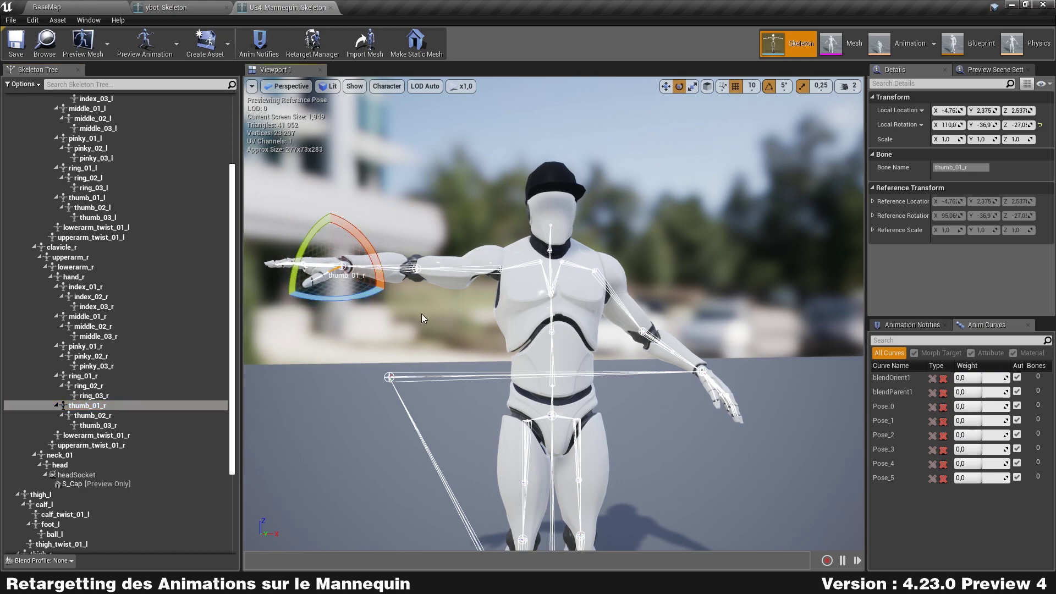
# - From a top view, adjust upperarm_r by 10 degrees and swing lowerarm_r forward 35 degrees
pyautogui.keyDown('alt'); pyautogui.moveTo(649, 207); pyautogui.dragTo(605, 165); pyautogui.keyUp('alt')
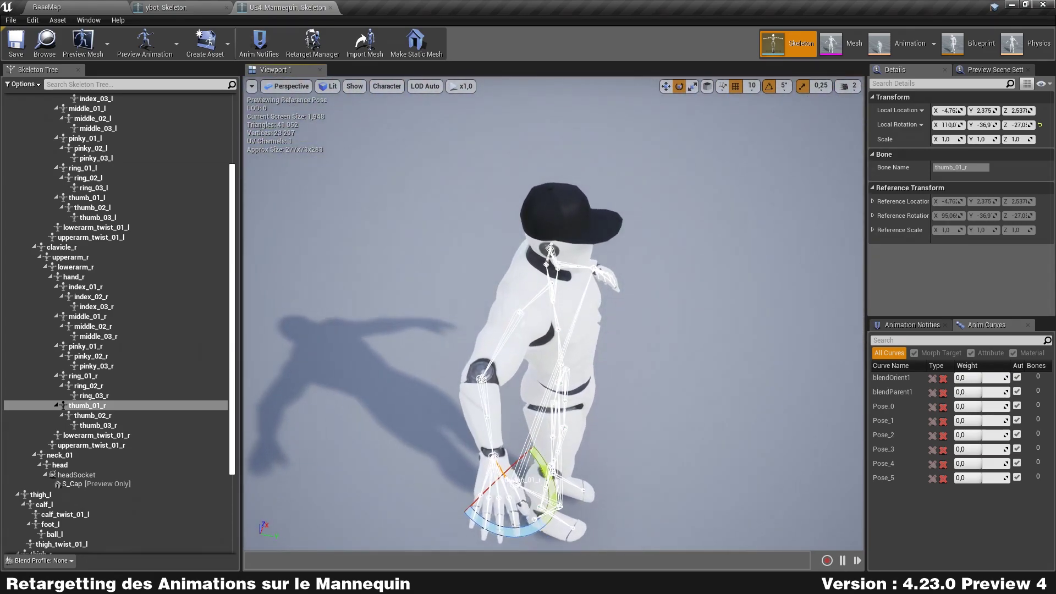
pyautogui.keyDown('alt'); pyautogui.moveTo(373, 260); pyautogui.dragTo(374, 260); pyautogui.keyUp('alt')
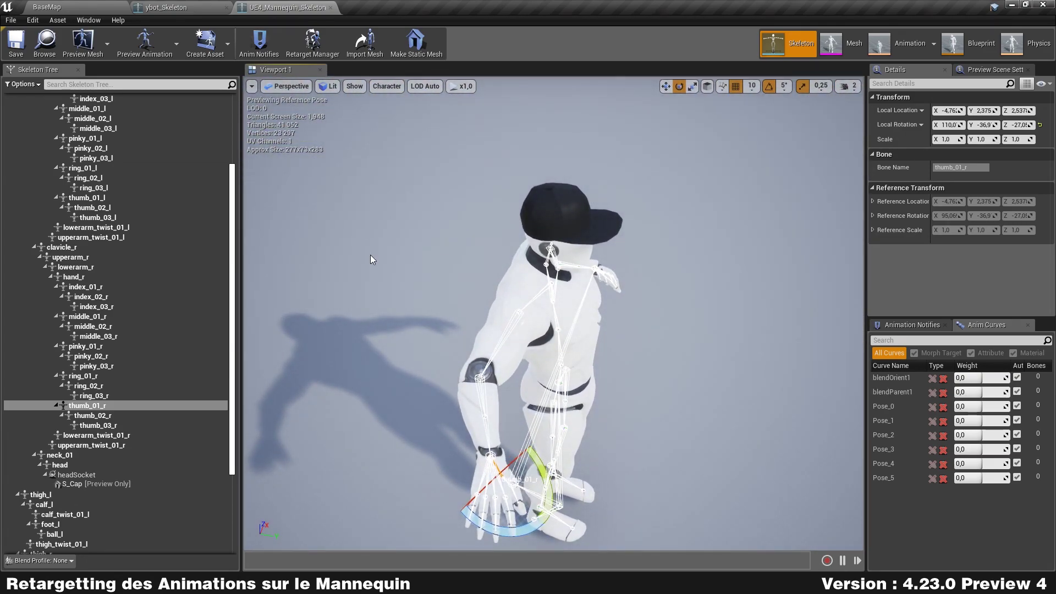
pyautogui.click(88, 256)
pyautogui.moveTo(517, 355); pyautogui.dragTo(544, 358)
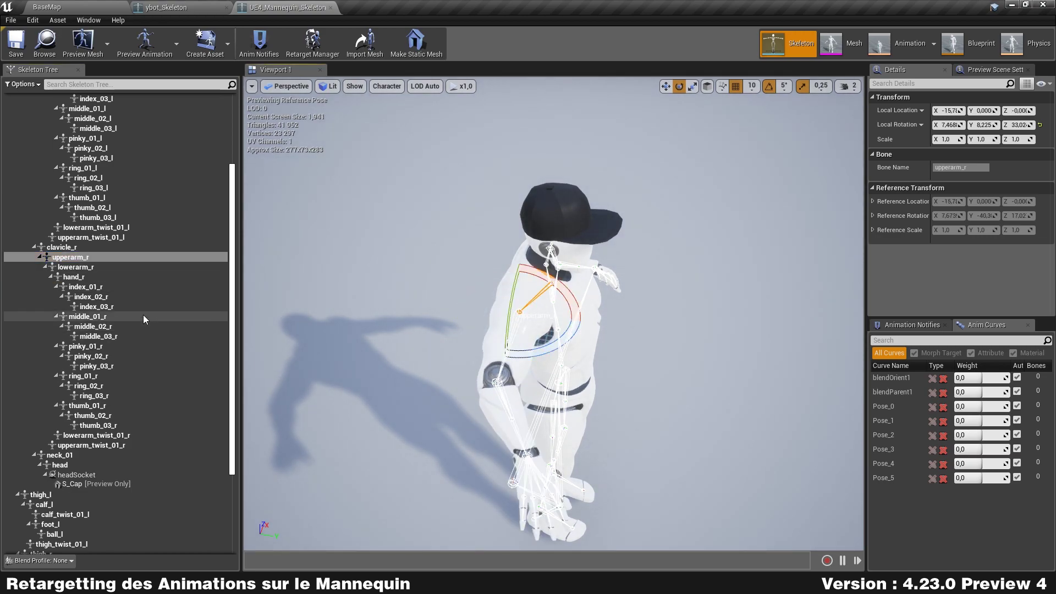
pyautogui.click(75, 267)
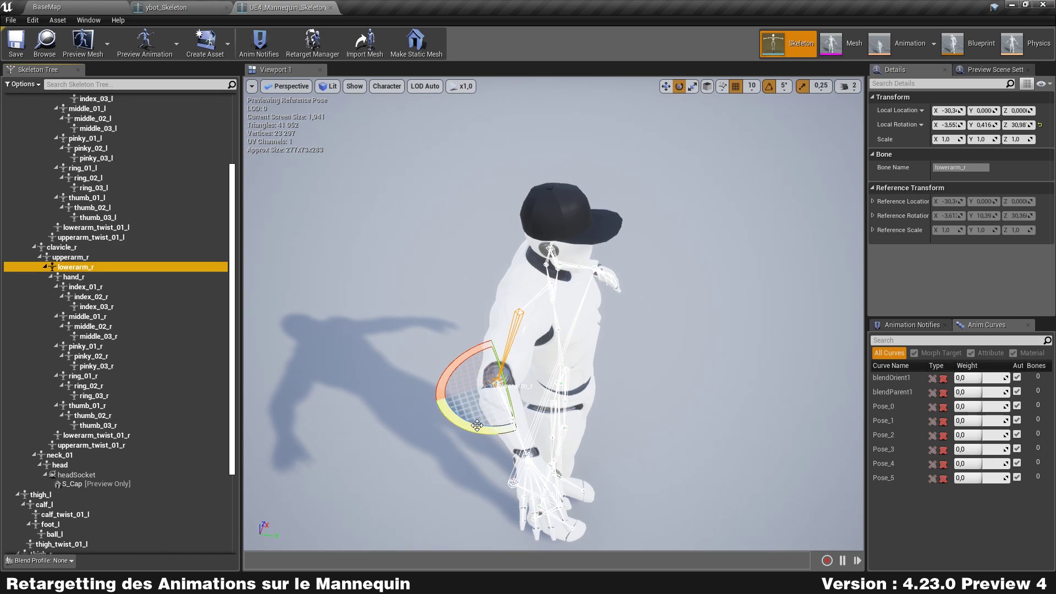
pyautogui.moveTo(472, 430); pyautogui.dragTo(495, 435)
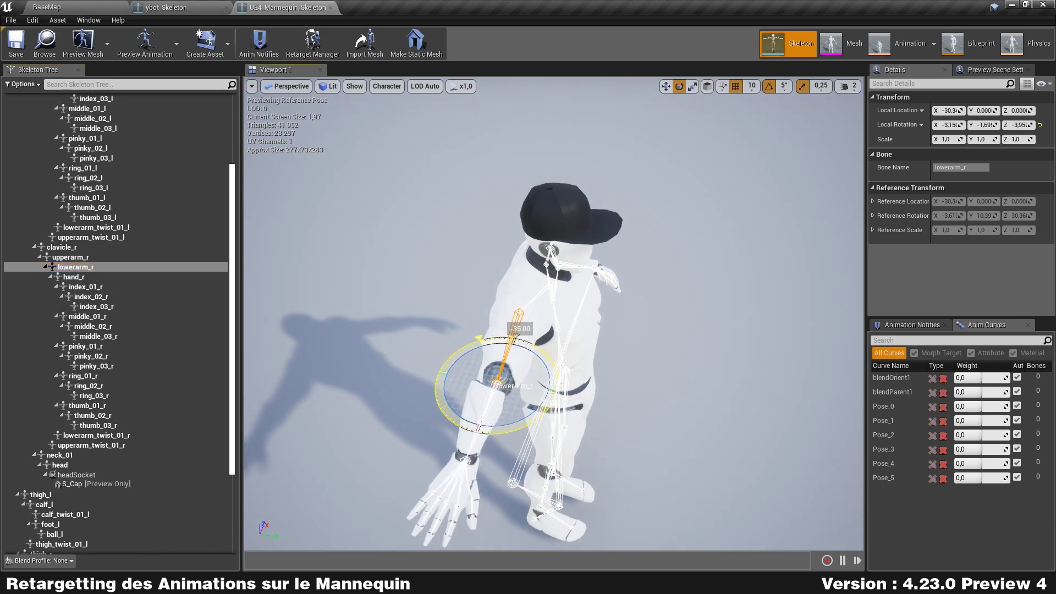
pyautogui.moveTo(495, 435)
pyautogui.mouseDown(button='right')
pyautogui.moveTo(605, 385)
pyautogui.moveTo(672, 424)
pyautogui.mouseUp(button='right')
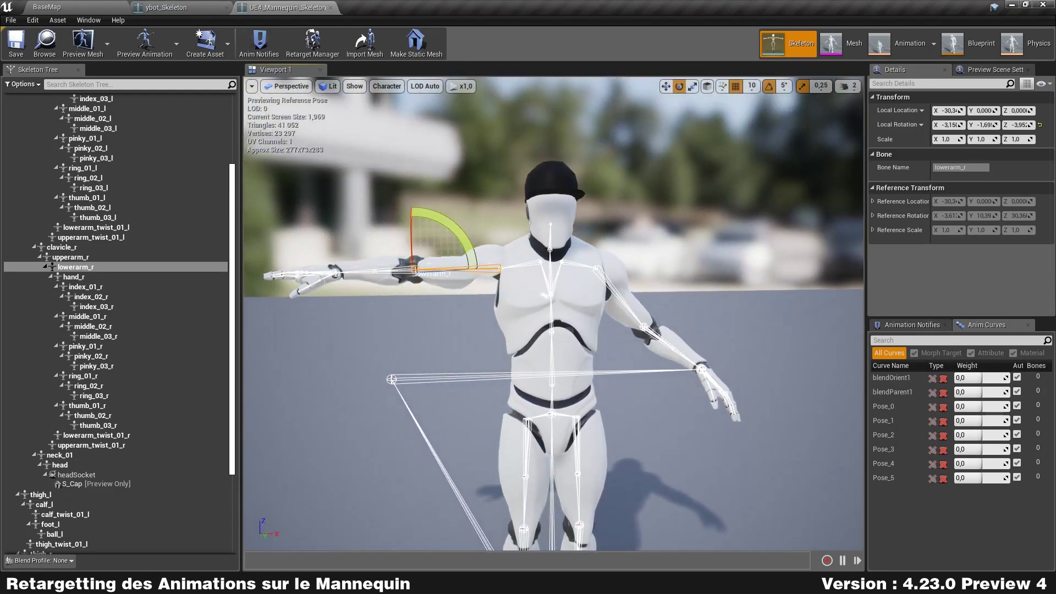
pyautogui.scroll(5, 143, 242)
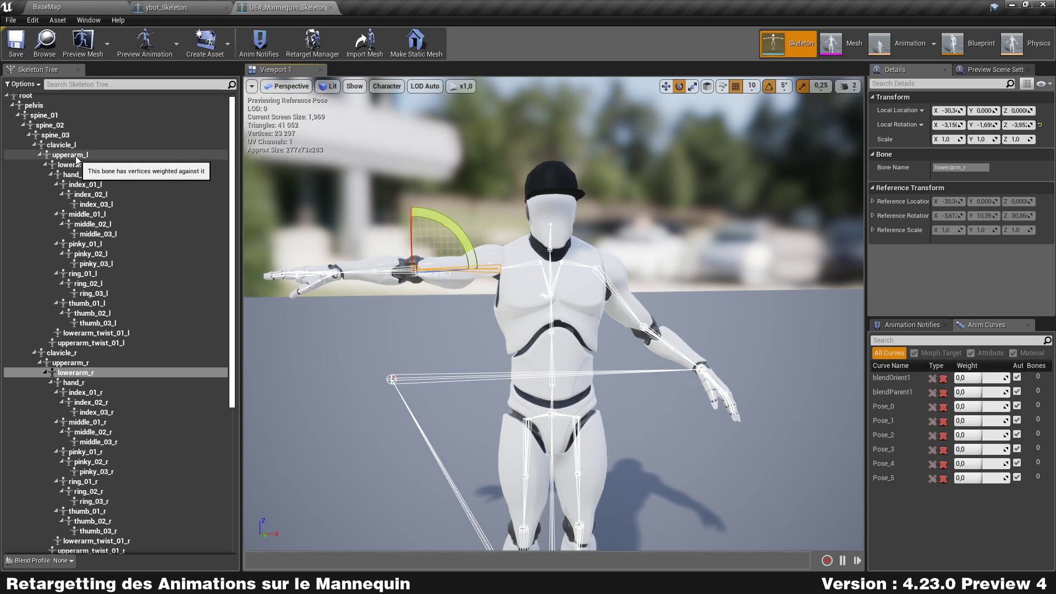
# - Raise upperarm_l toward the T-pose and rotate lowerarm_l and hand_l 10 degrees each
pyautogui.click(93, 156)
pyautogui.moveTo(549, 242); pyautogui.dragTo(583, 209)
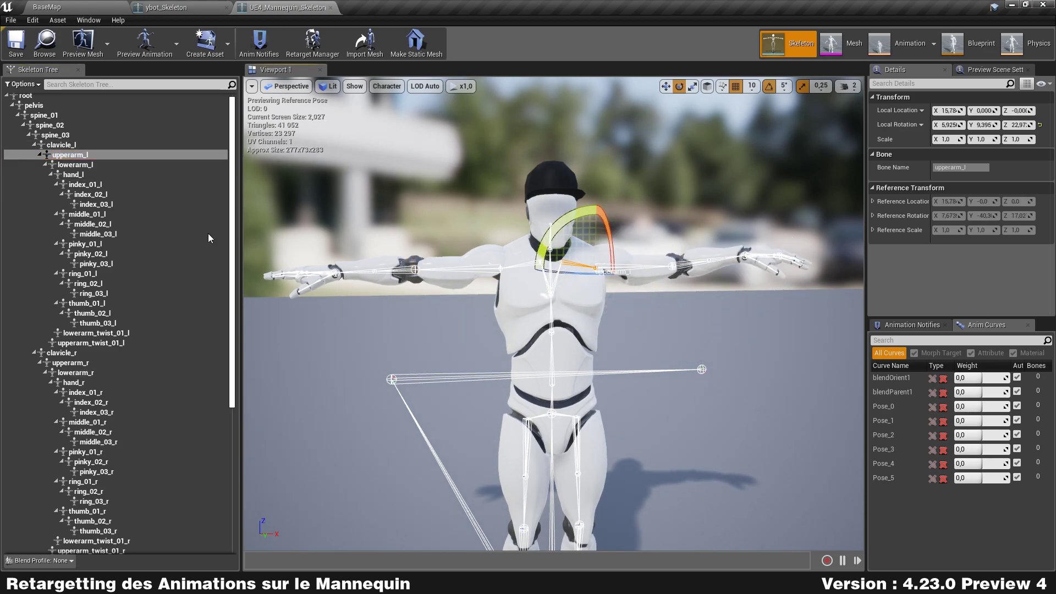
pyautogui.click(136, 165)
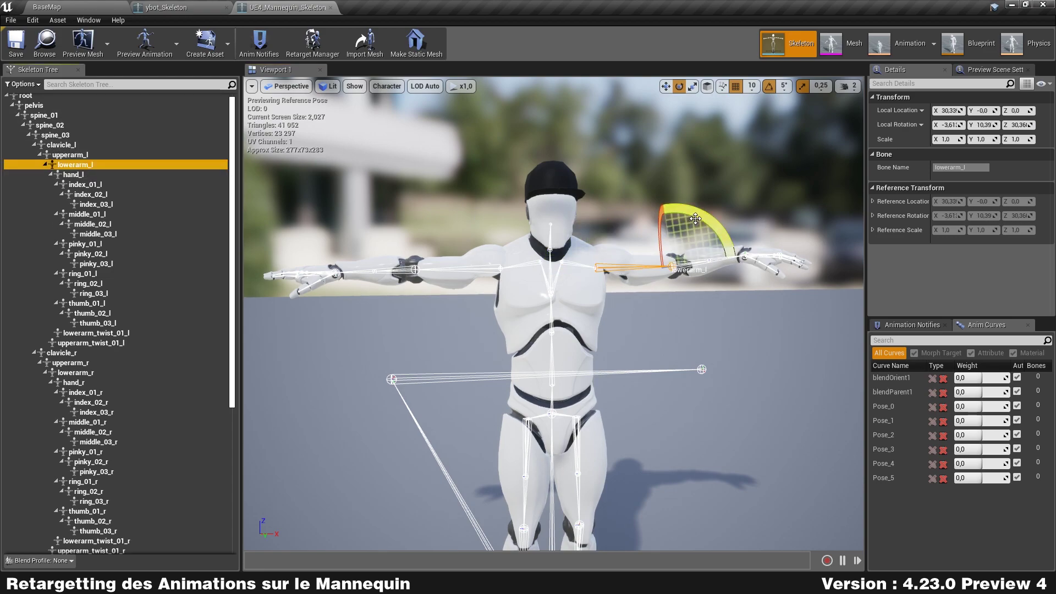
pyautogui.moveTo(724, 237); pyautogui.dragTo(742, 259)
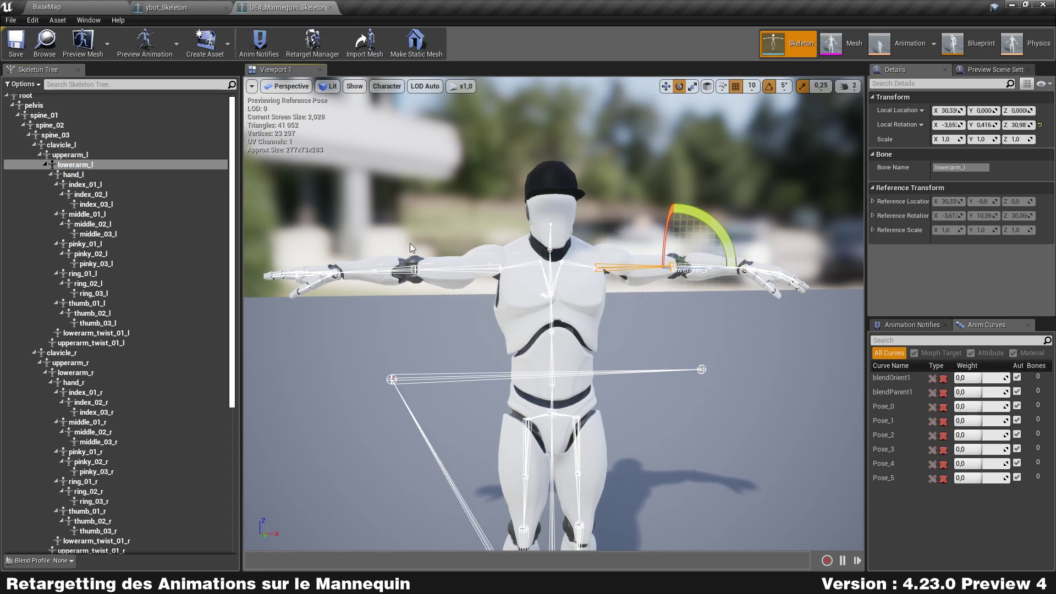
pyautogui.click(744, 268)
pyautogui.moveTo(794, 232); pyautogui.dragTo(815, 271)
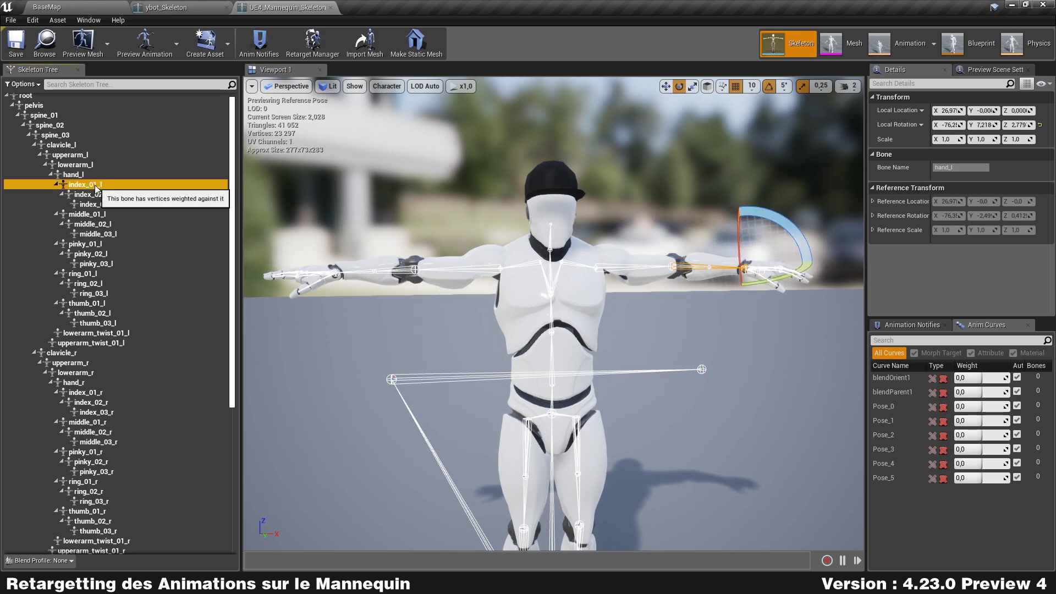
# - Rotate the left index 30, middle 20, pinky 5, ring 10 and thumb 15 degrees
pyautogui.click(85, 184)
pyautogui.moveTo(803, 221); pyautogui.dragTo(755, 219)
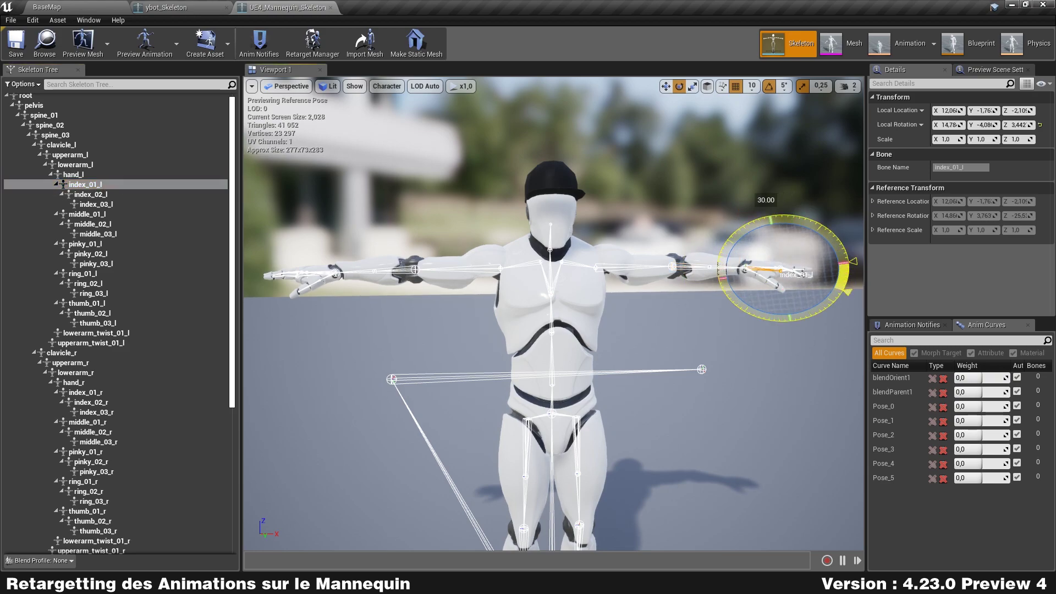
pyautogui.click(88, 214)
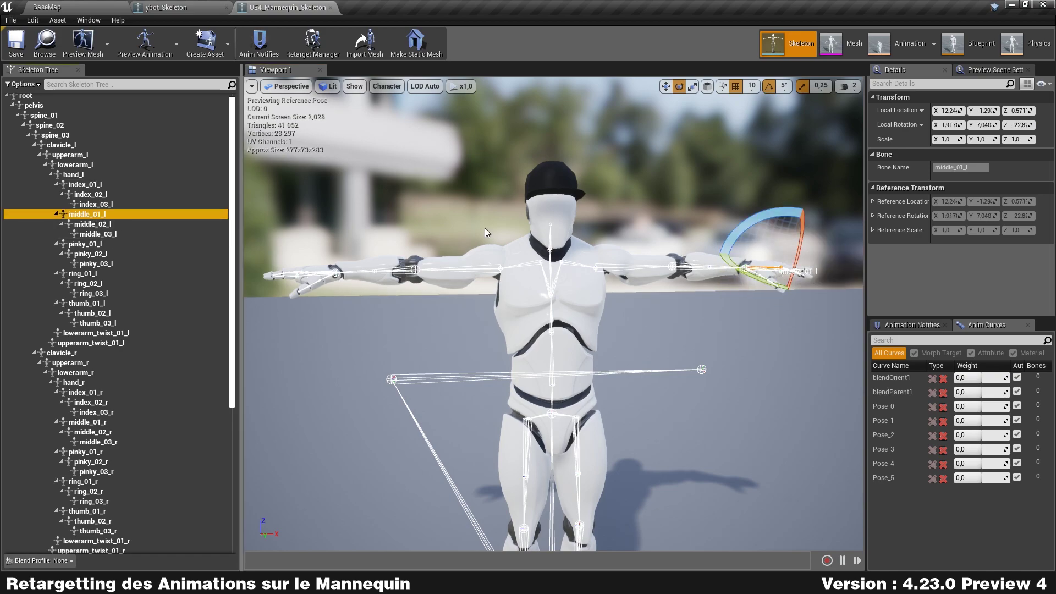
pyautogui.moveTo(766, 217); pyautogui.dragTo(778, 216)
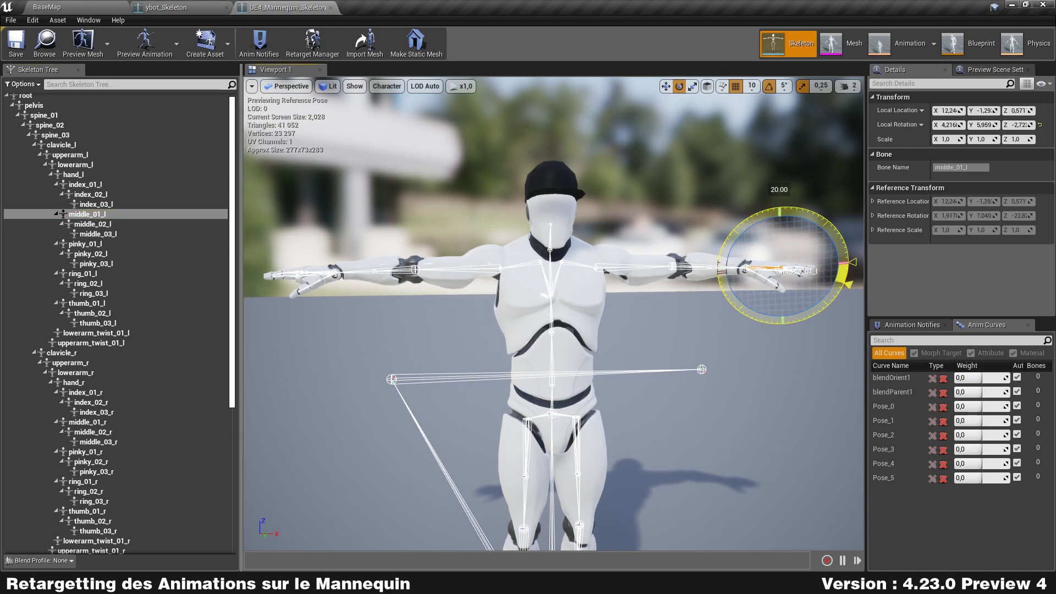
pyautogui.click(217, 245)
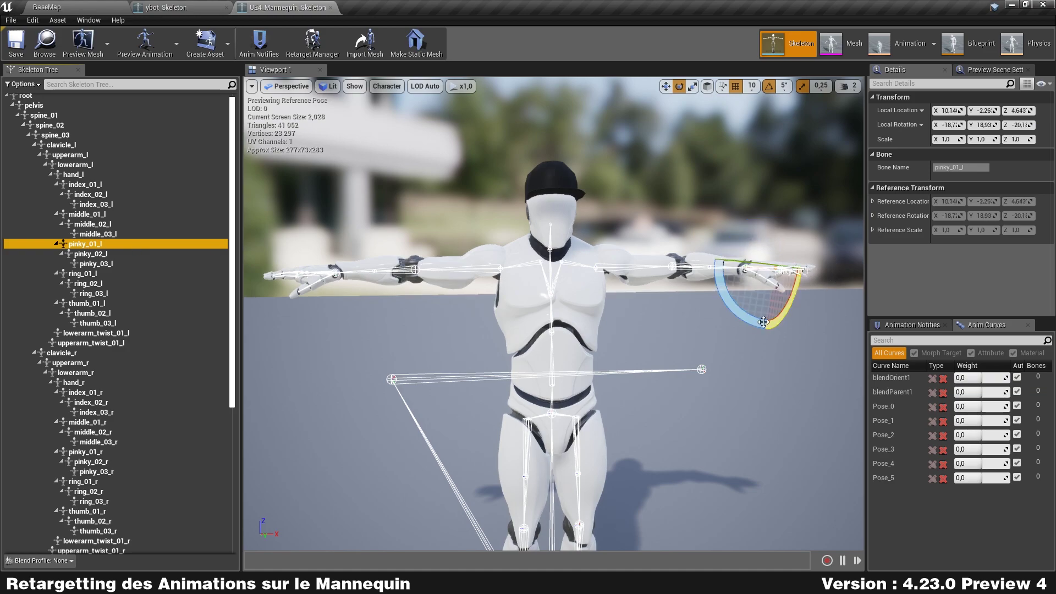
pyautogui.moveTo(725, 296); pyautogui.dragTo(727, 303)
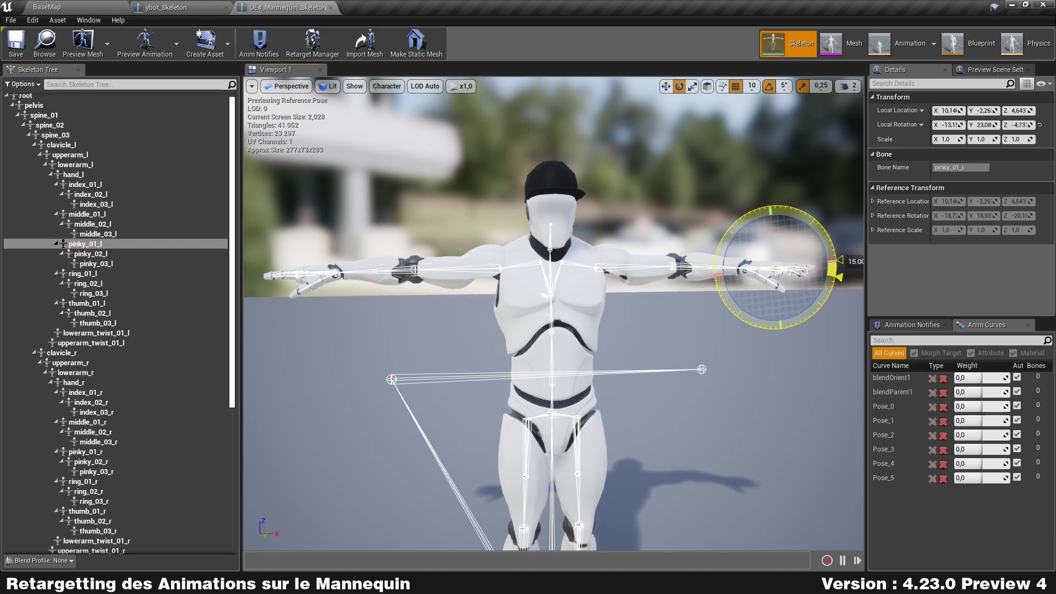
pyautogui.click(214, 273)
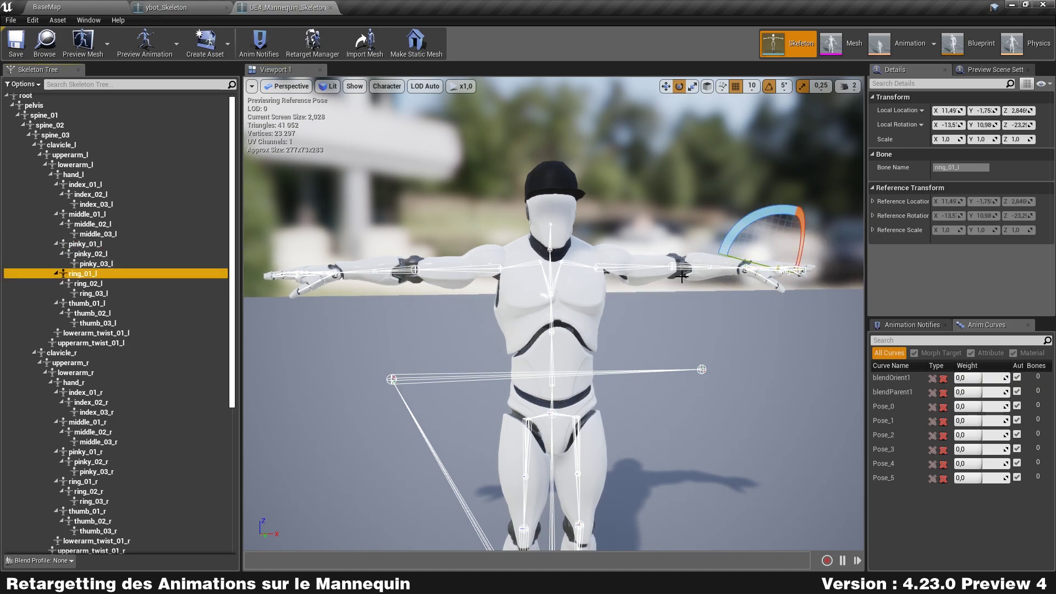
pyautogui.moveTo(754, 218); pyautogui.dragTo(758, 224)
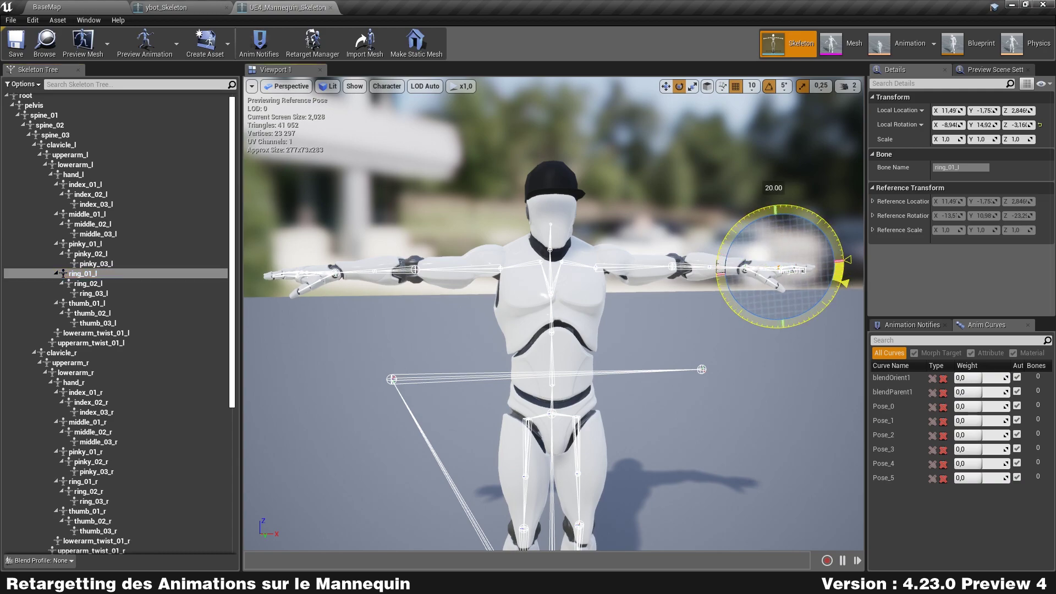
pyautogui.click(170, 303)
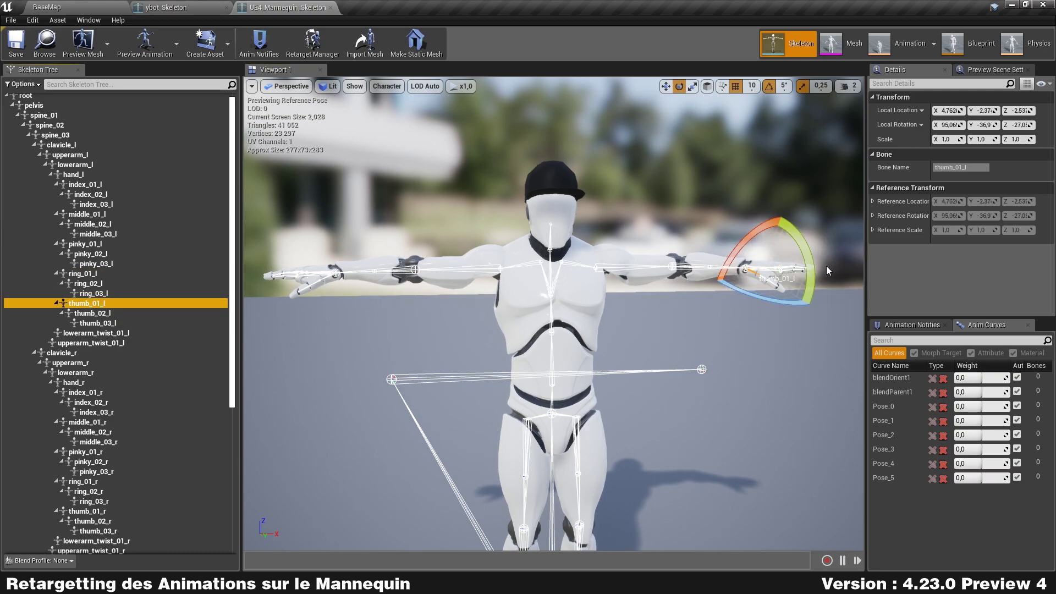
pyautogui.moveTo(810, 272); pyautogui.dragTo(796, 354)
pyautogui.moveTo(751, 323)
pyautogui.mouseDown()
pyautogui.moveTo(731, 418)
pyautogui.moveTo(724, 306)
pyautogui.mouseUp()
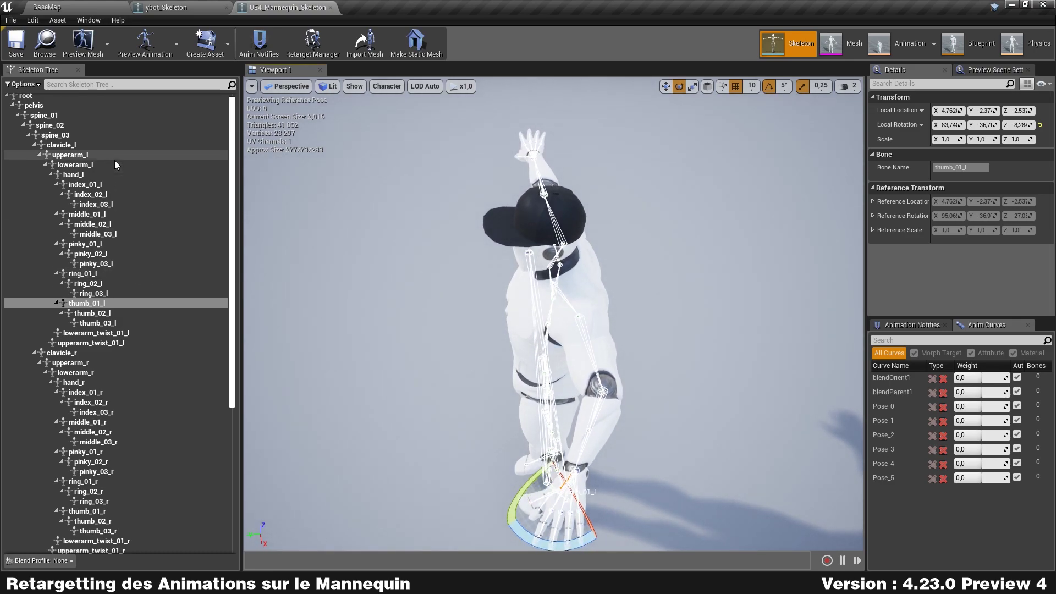
# - Rotate upperarm_l by 5 degrees and lowerarm_l by -35 degrees, then deselect and reframe
pyautogui.click(81, 156)
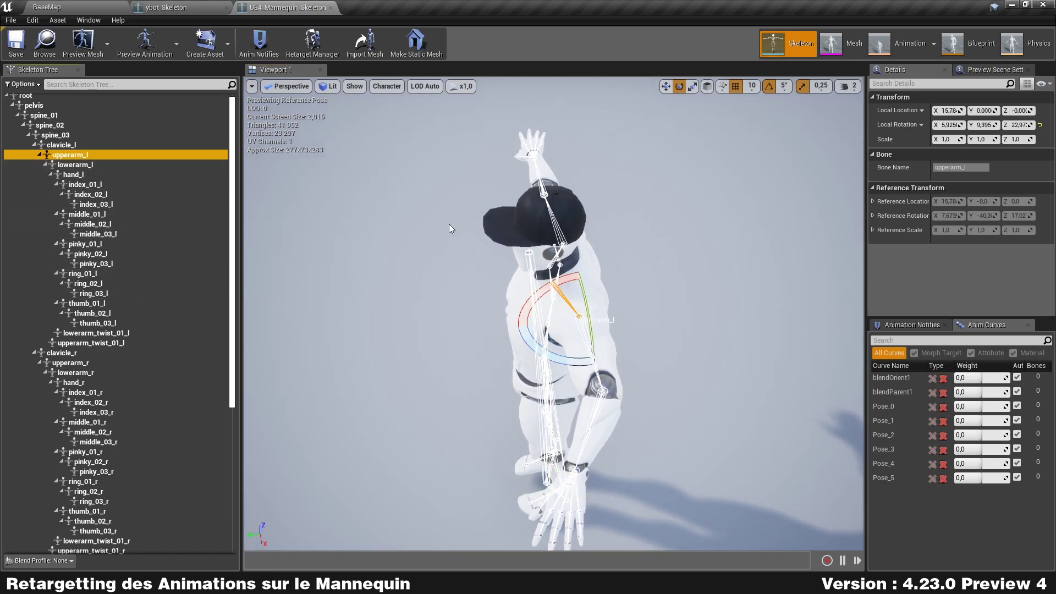
pyautogui.moveTo(569, 342); pyautogui.dragTo(592, 387)
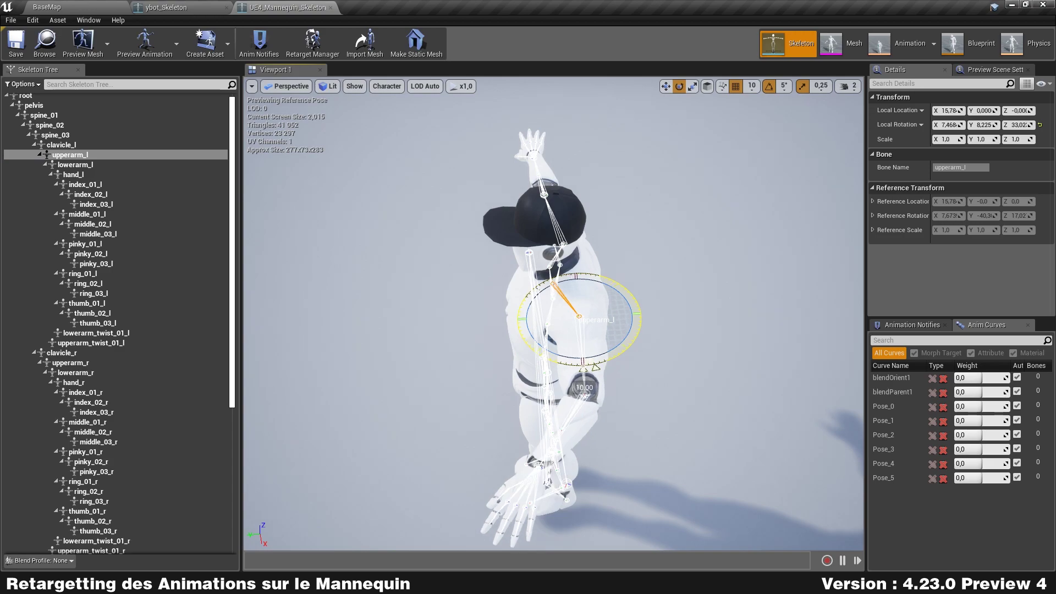
pyautogui.click(76, 165)
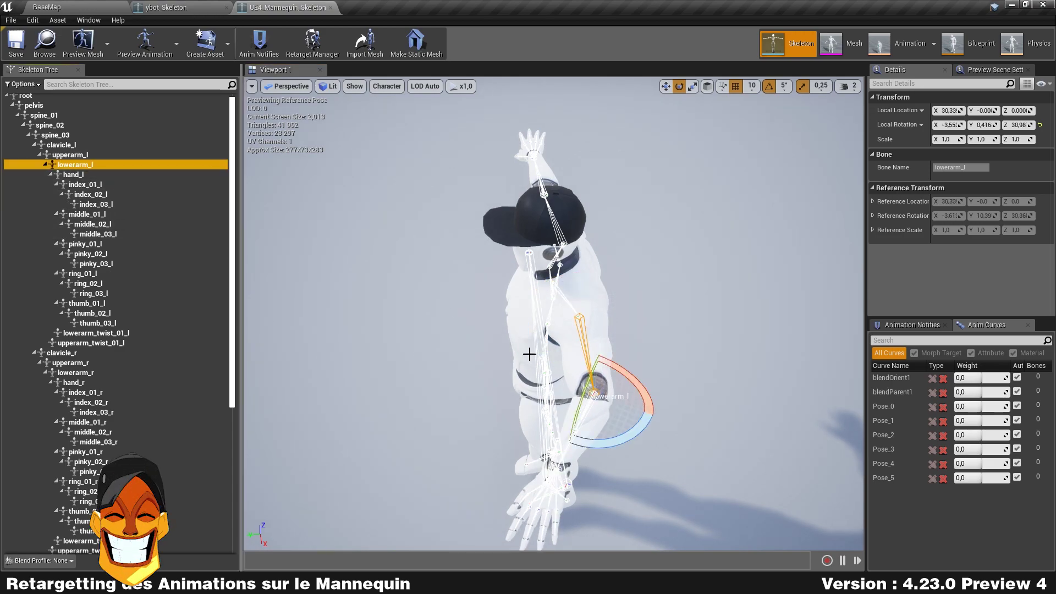
pyautogui.moveTo(632, 431)
pyautogui.mouseDown()
pyautogui.moveTo(615, 471)
pyautogui.moveTo(610, 352)
pyautogui.mouseUp()
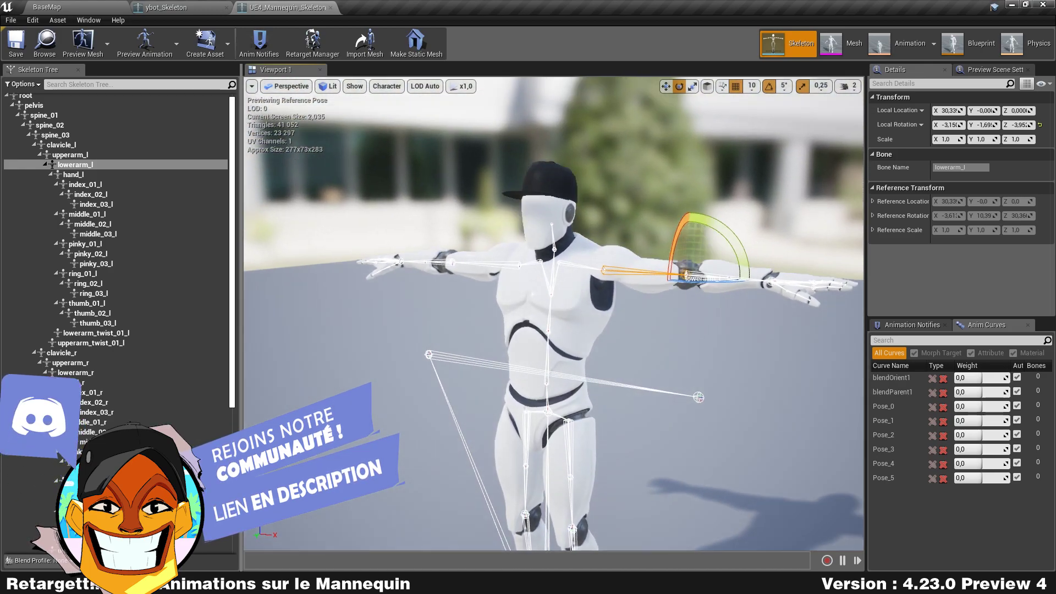
pyautogui.scroll(-5, 412, 412)
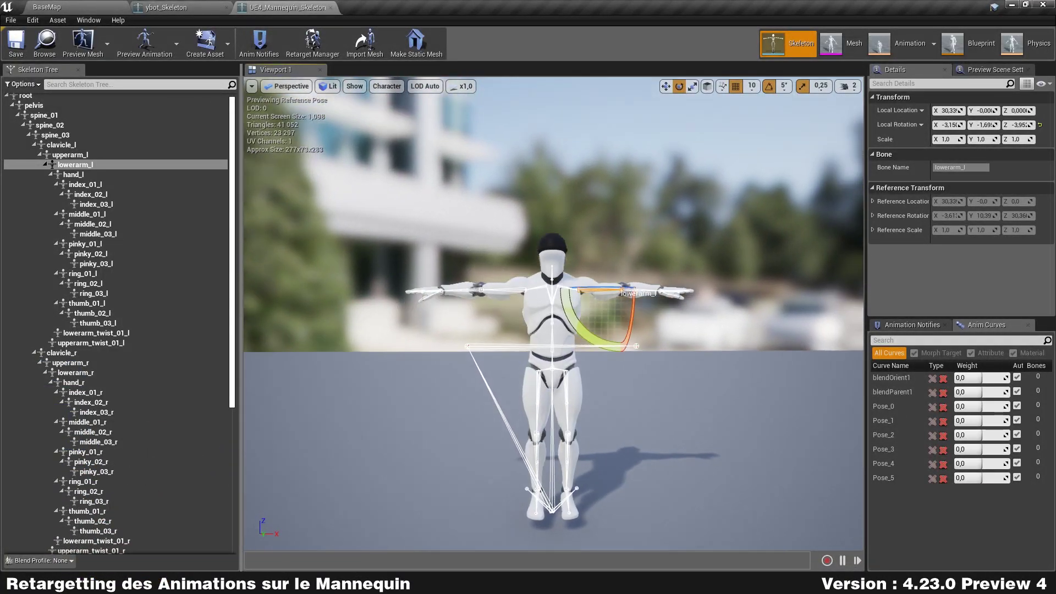
pyautogui.moveTo(653, 434); pyautogui.dragTo(654, 427)
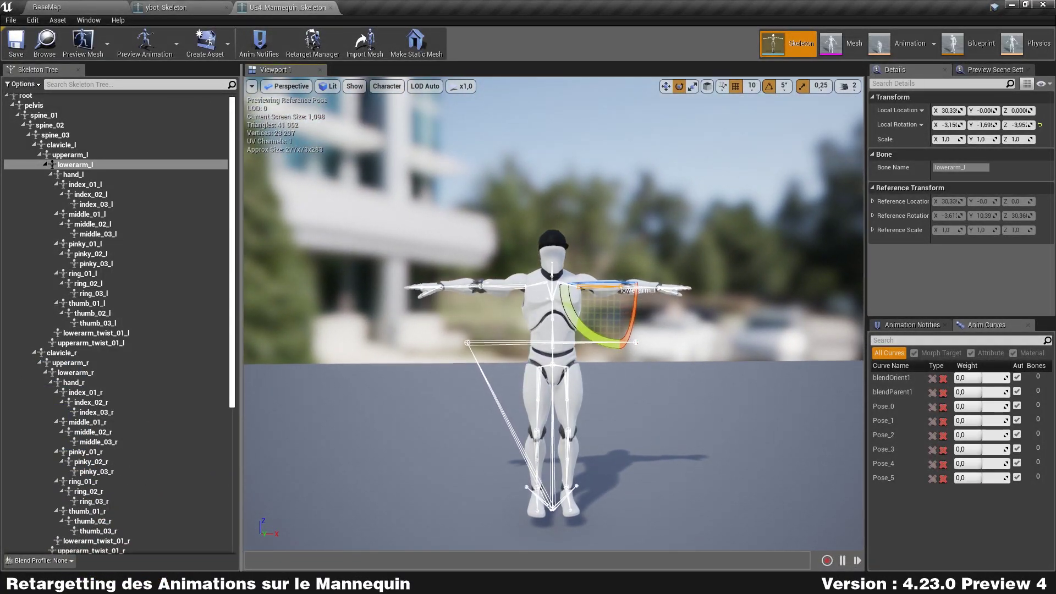
pyautogui.click(654, 421)
pyautogui.scroll(3, 636, 455)
pyautogui.moveTo(661, 405); pyautogui.dragTo(662, 397, button='middle')
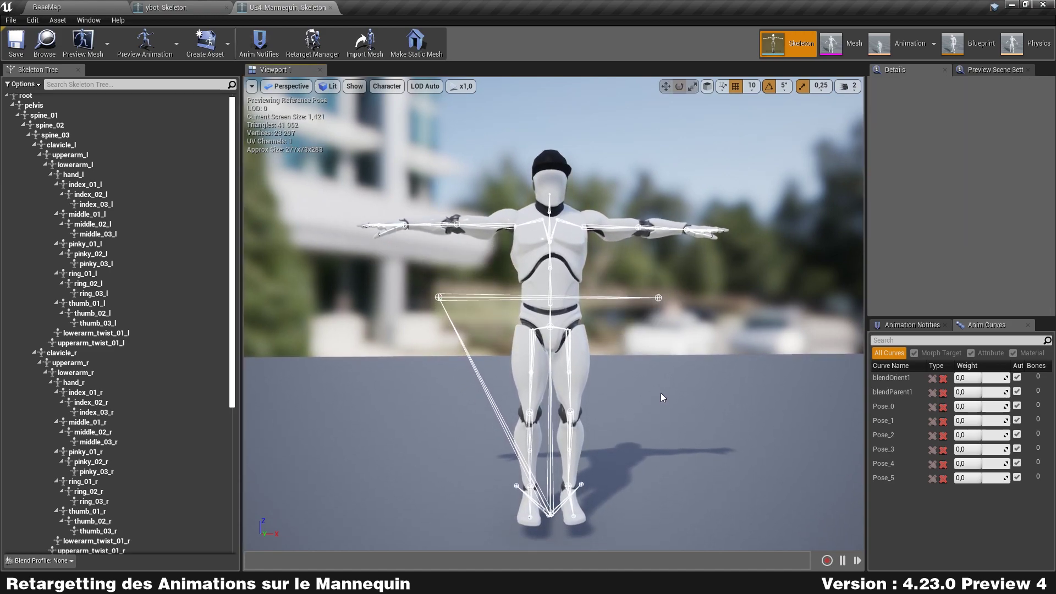
pyautogui.moveTo(661, 392); pyautogui.dragTo(661, 385)
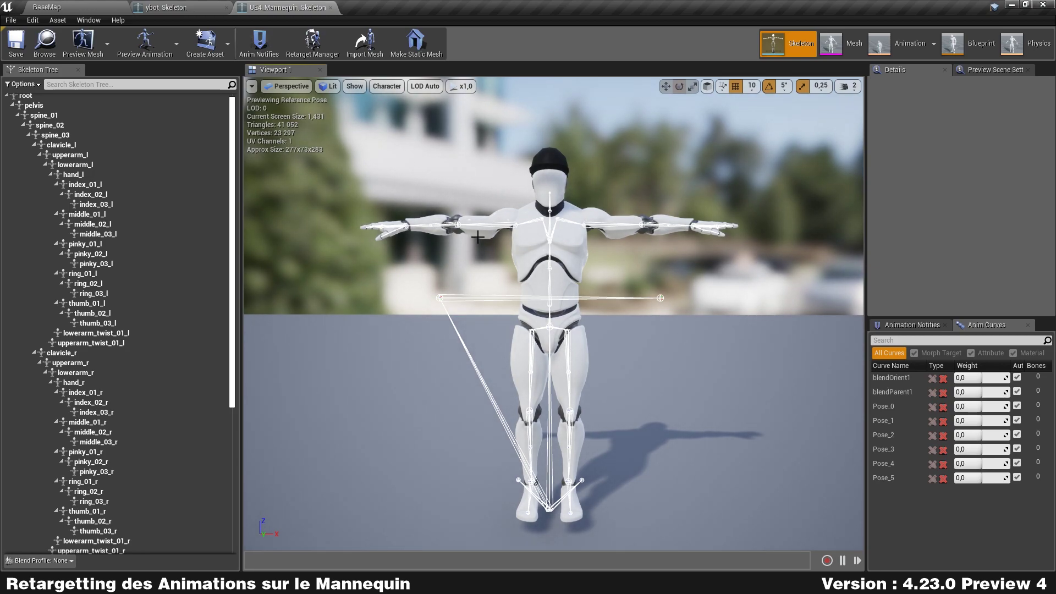
# - Save the mannequin's current pose as its retarget base pose via Modify Pose > Use CurrentPose
pyautogui.click(314, 41)
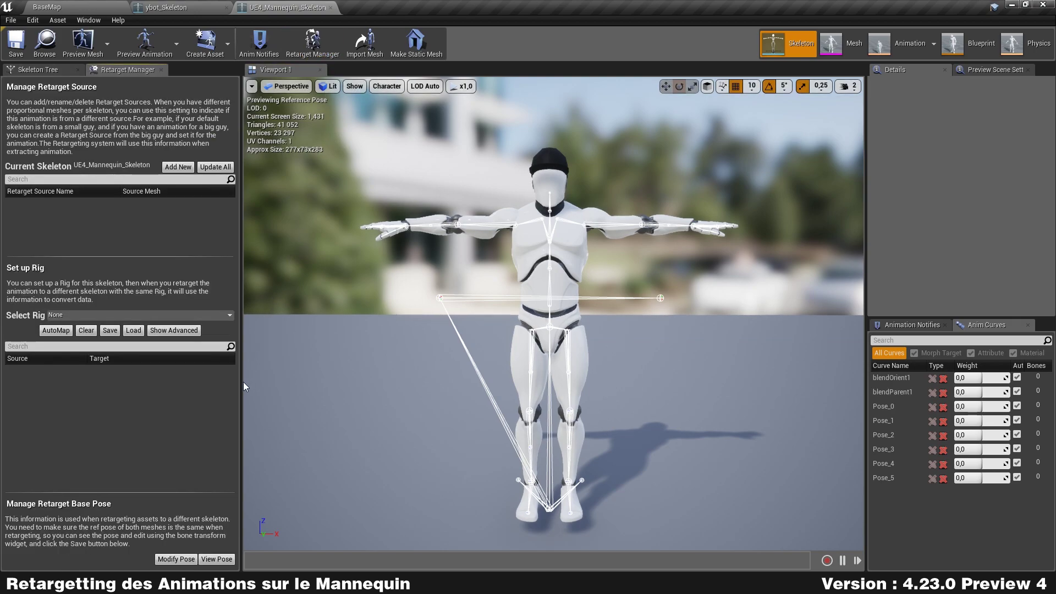
pyautogui.click(182, 561)
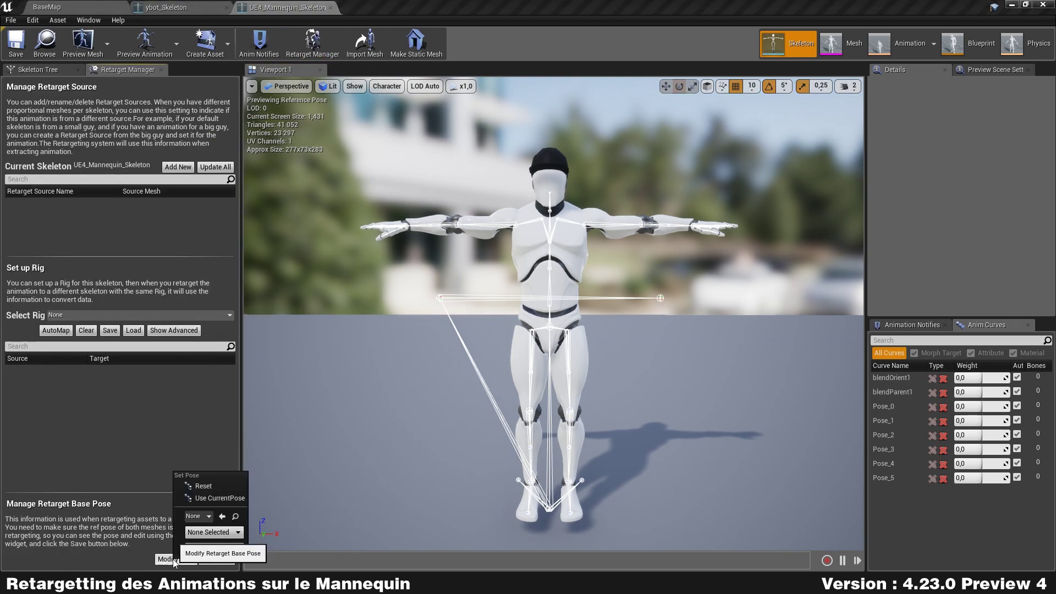
pyautogui.click(223, 500)
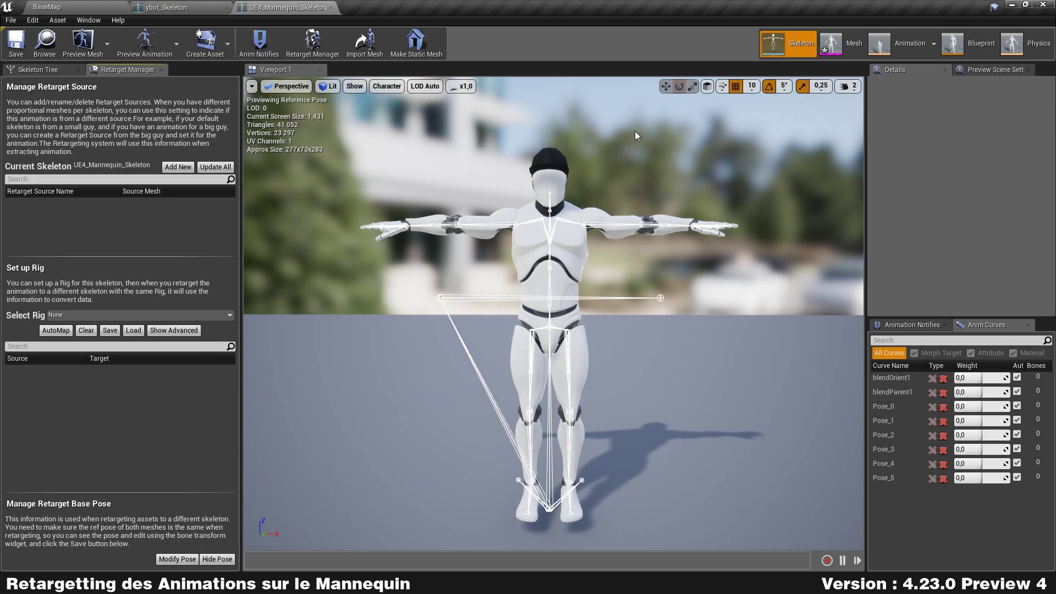
# - Set Bone Drawing to None to hide the skeleton overlay in the viewport
pyautogui.click(379, 87)
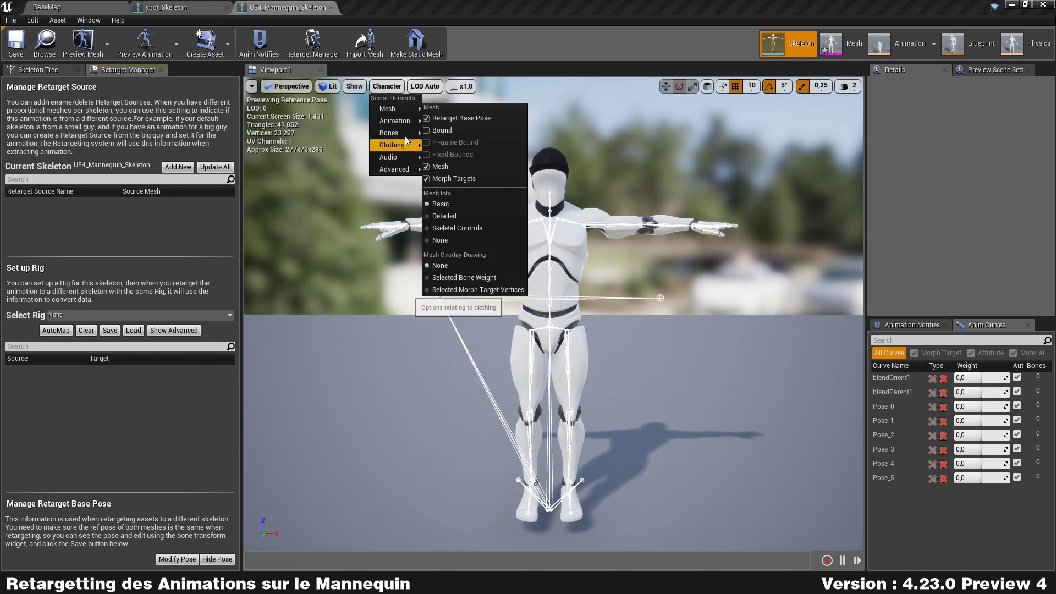
pyautogui.moveTo(391, 133)
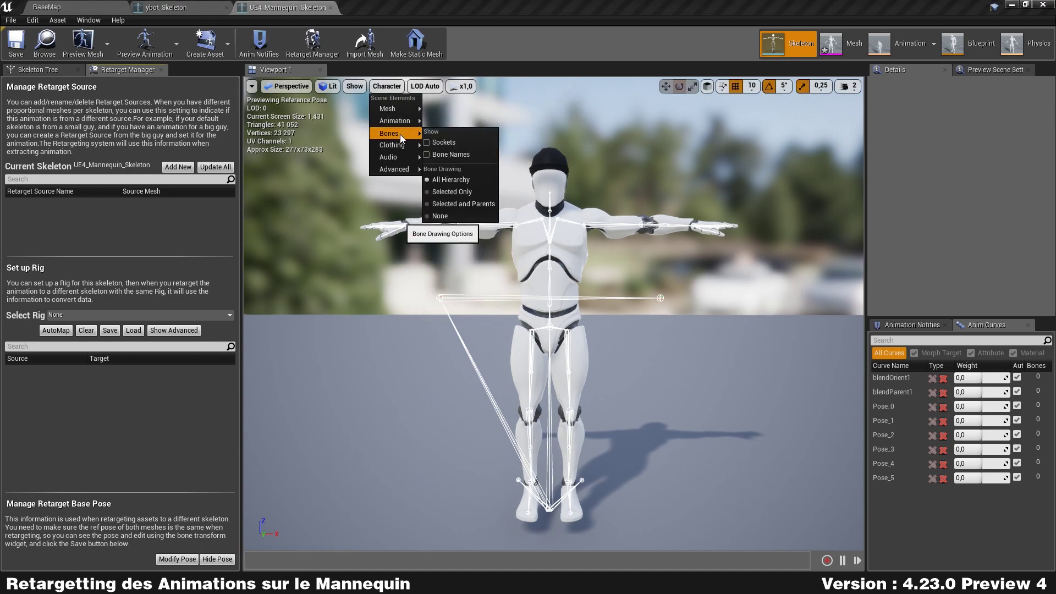
pyautogui.click(458, 215)
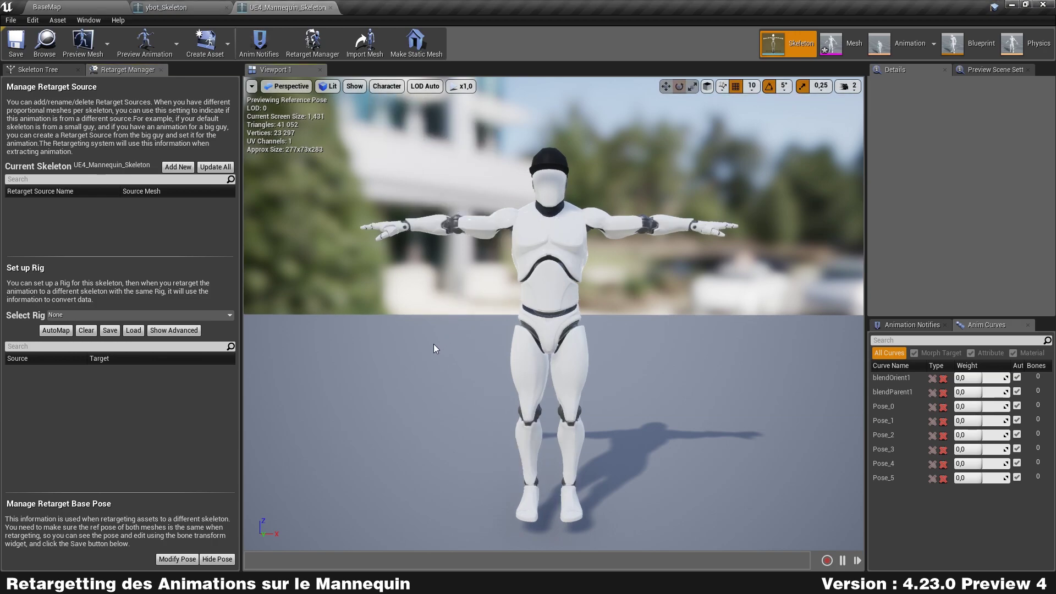
pyautogui.moveTo(411, 403); pyautogui.dragTo(408, 394)
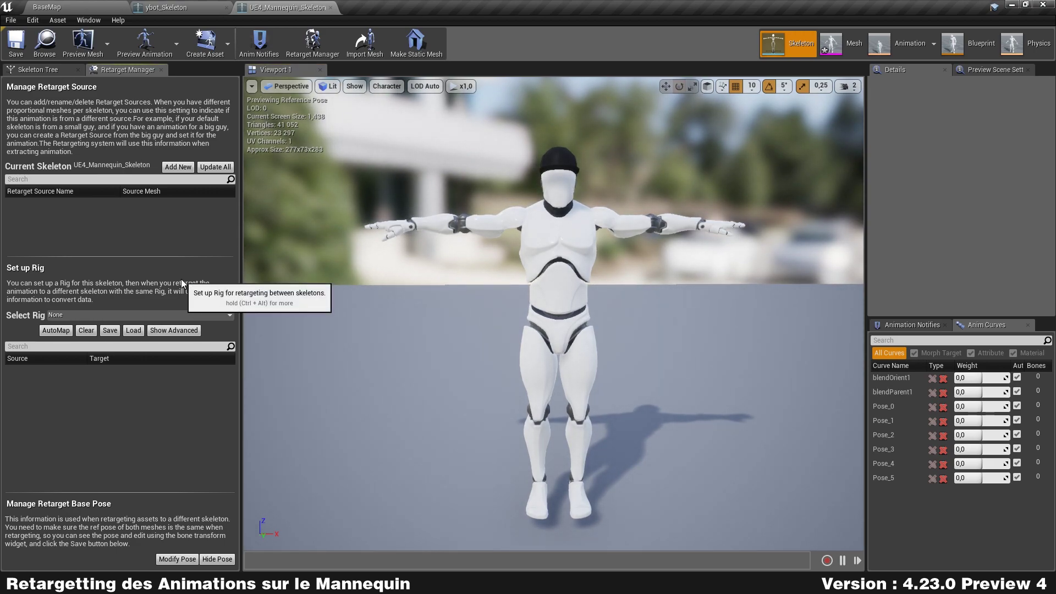
# - Assign the Humanoid rig to UE4_Mannequin_Skeleton and review its bone mapping
pyautogui.click(214, 315)
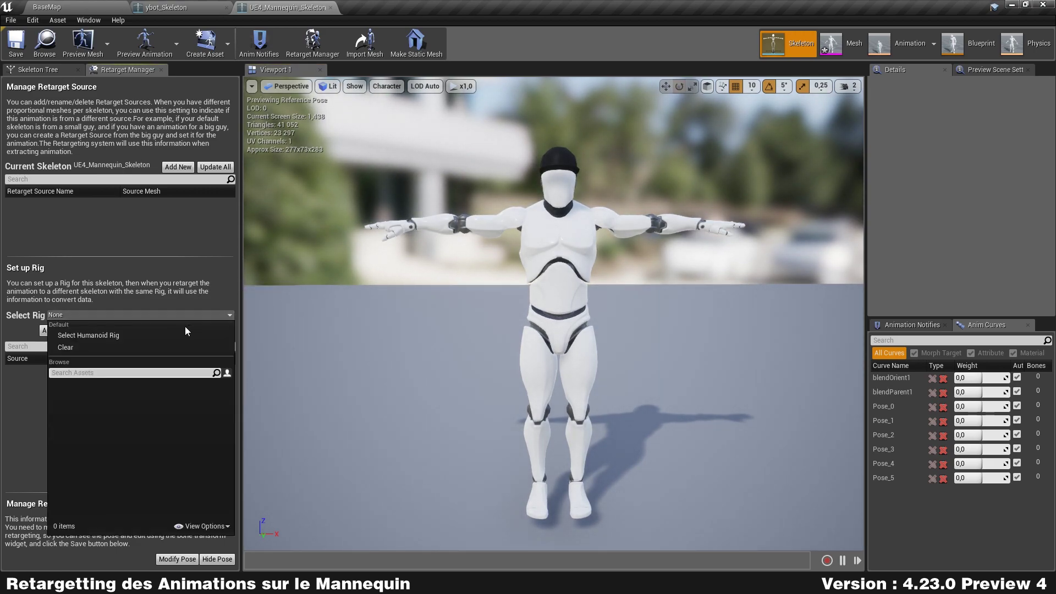
pyautogui.click(143, 337)
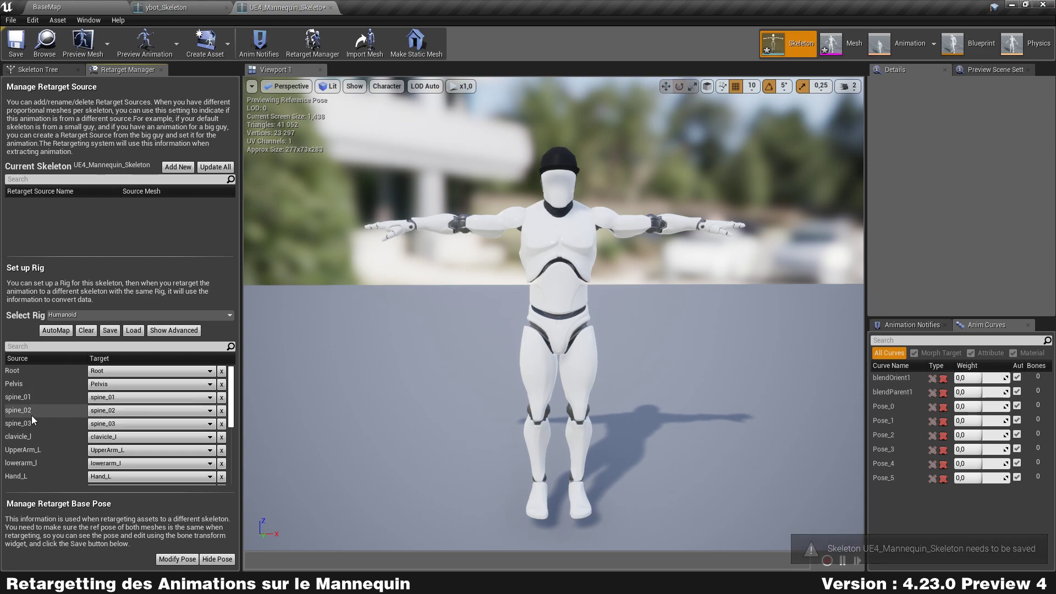
pyautogui.scroll(-2, 35, 450)
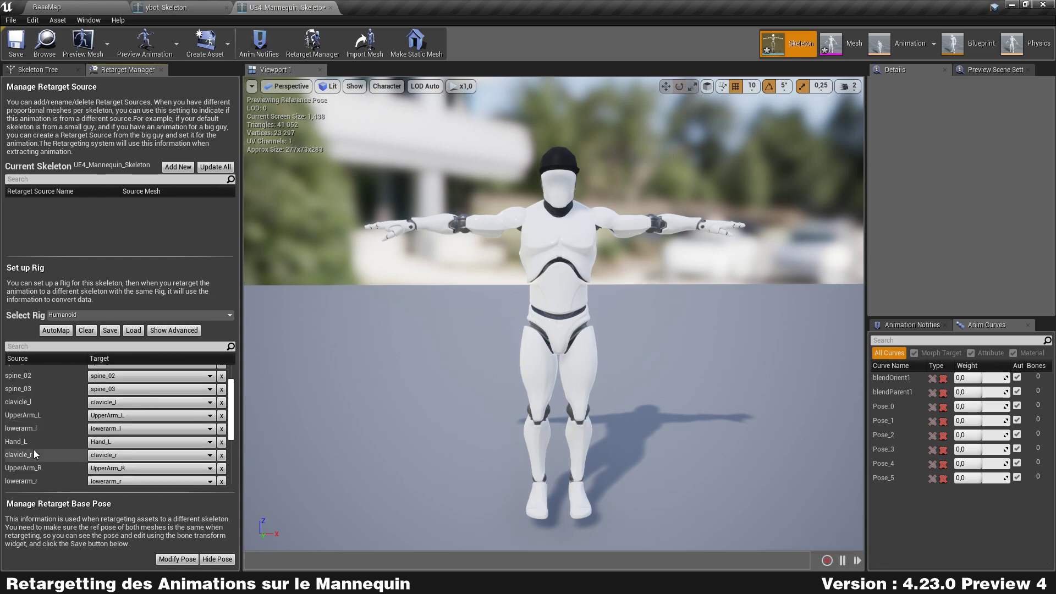
pyautogui.scroll(-2, 34, 454)
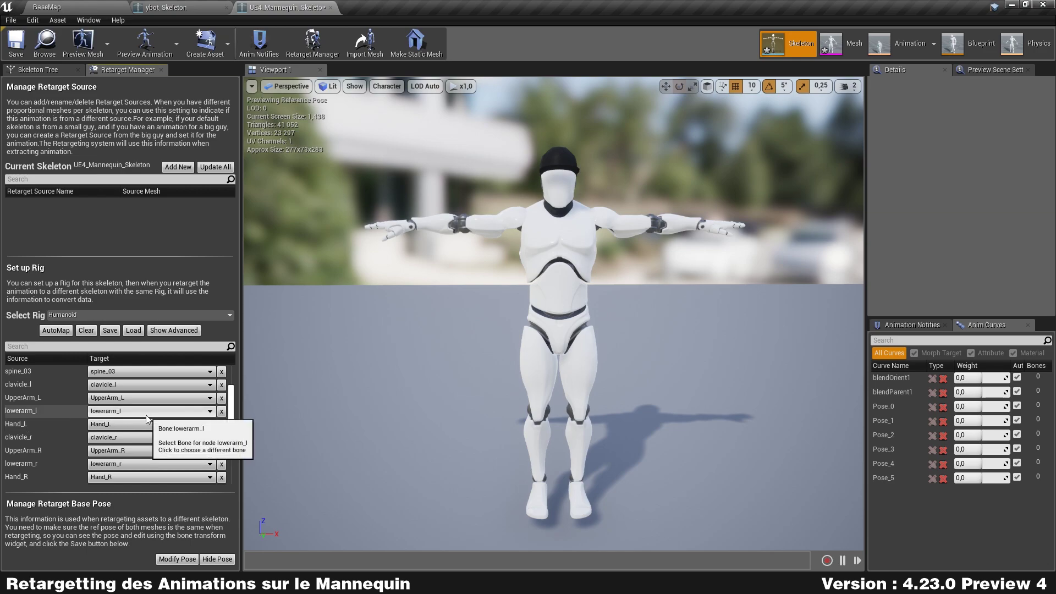
pyautogui.scroll(-2, 133, 438)
pyautogui.scroll(-1, 134, 440)
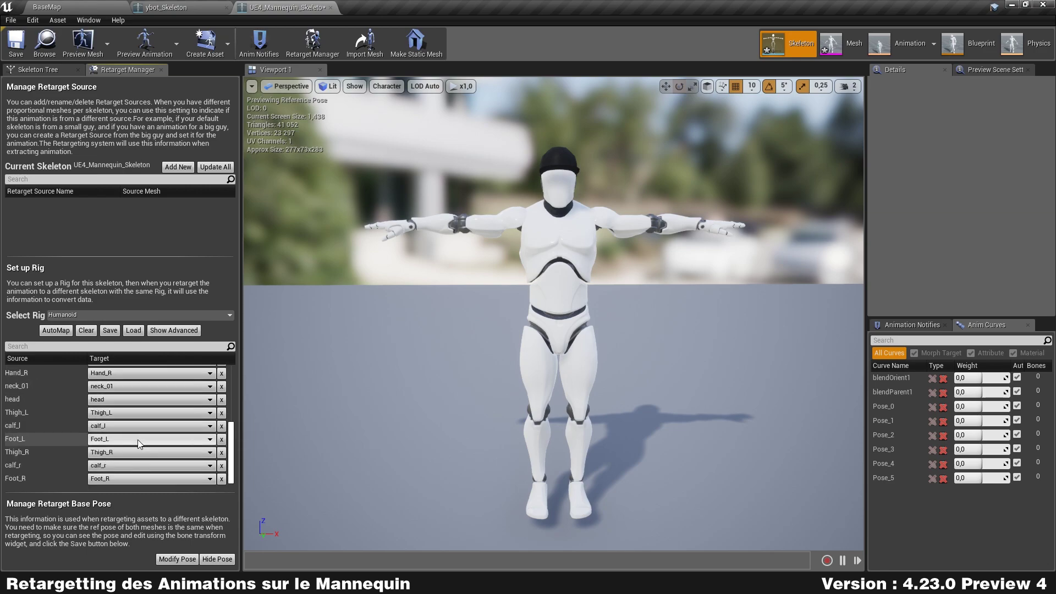
pyautogui.scroll(-1, 137, 440)
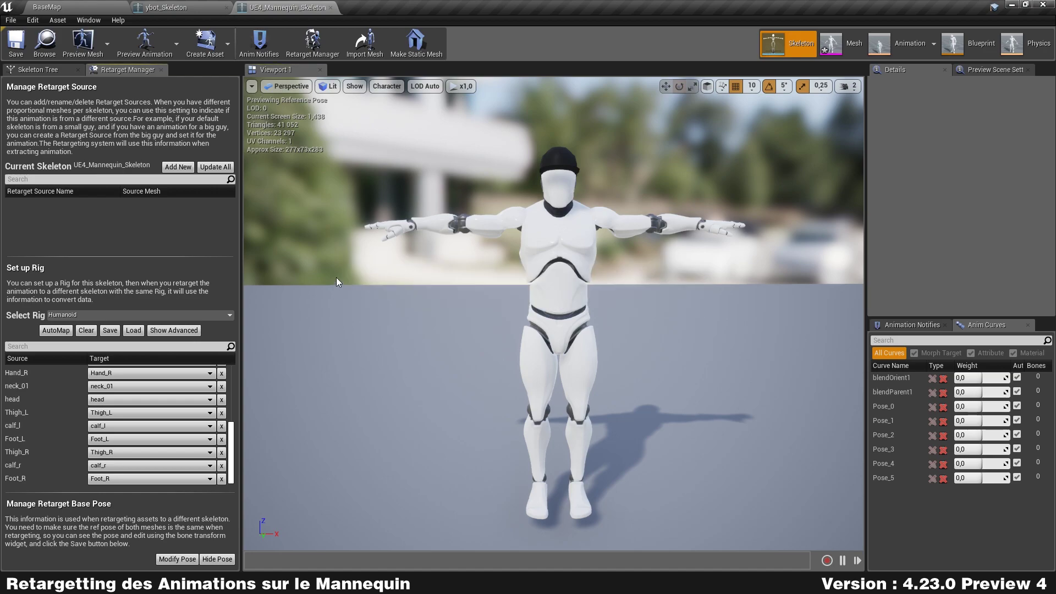
pyautogui.click(186, 6)
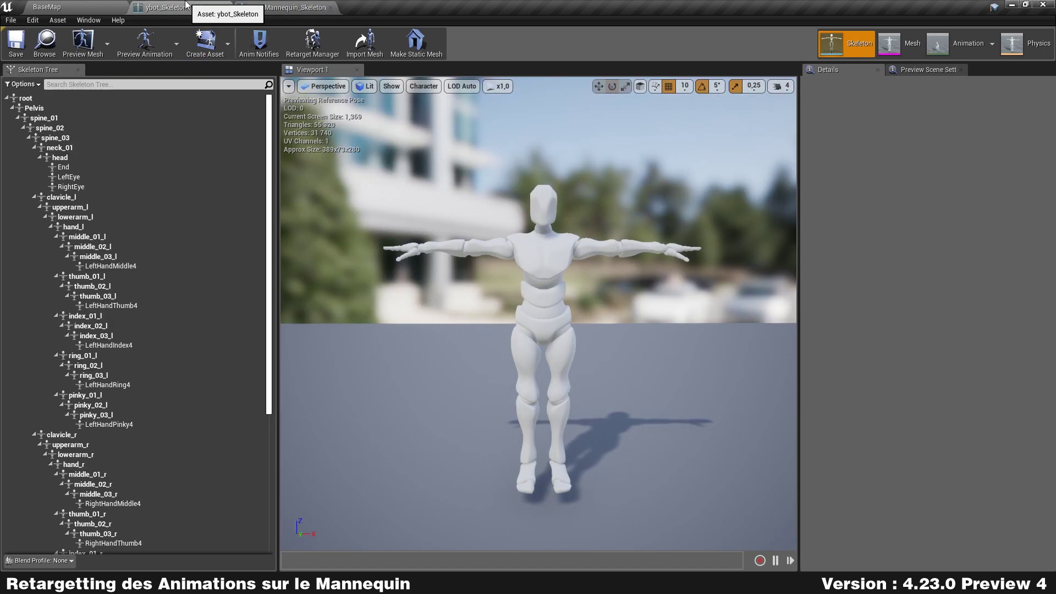
# - Assign the Humanoid rig to ybot_Skeleton in Retarget Manager and save it with Ctrl+S
pyautogui.click(321, 39)
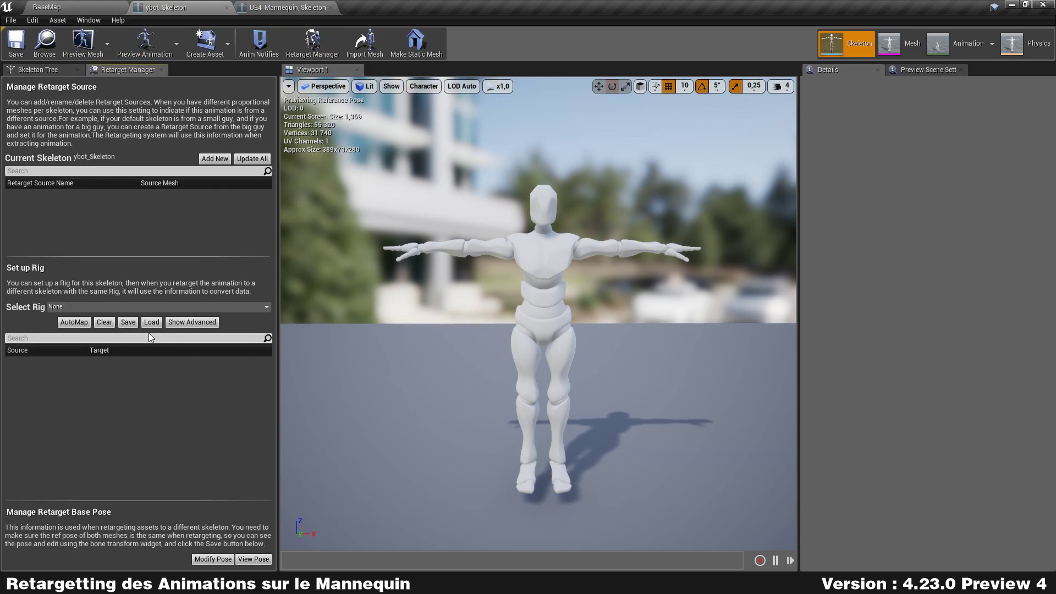
pyautogui.click(120, 307)
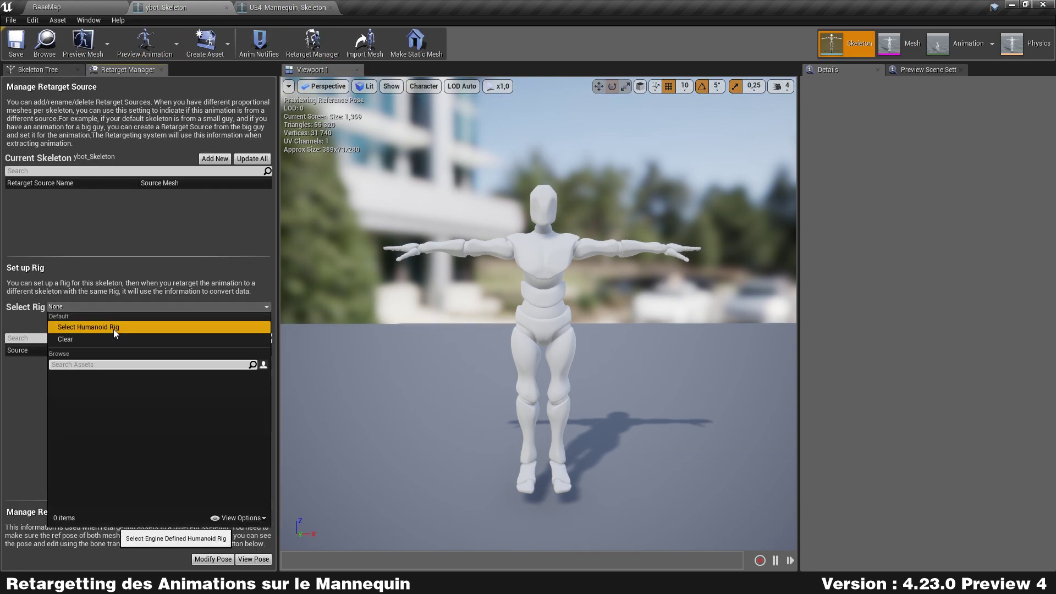
pyautogui.click(113, 329)
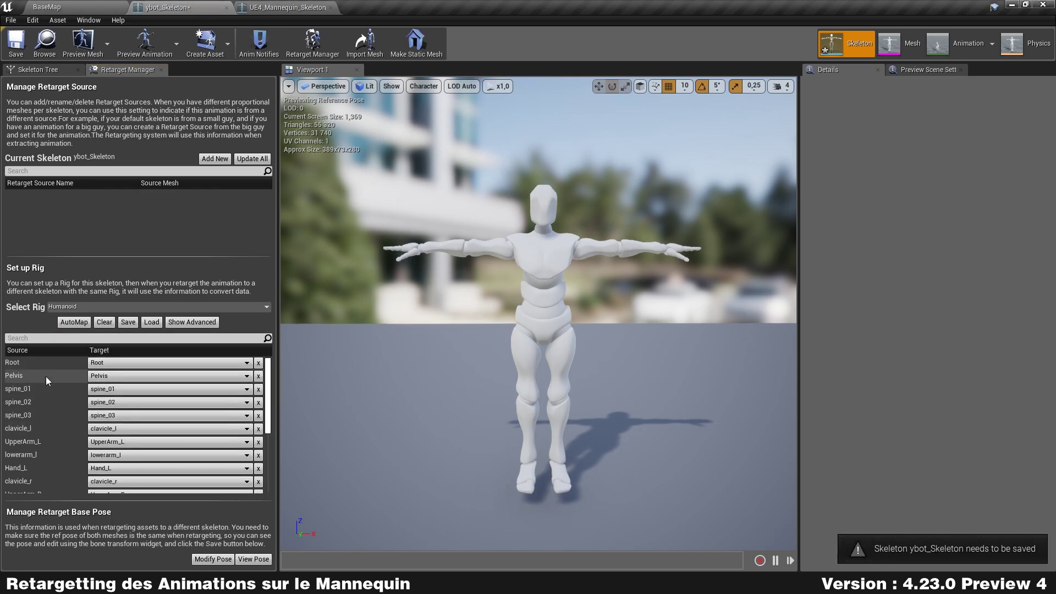
pyautogui.scroll(-3, 53, 408)
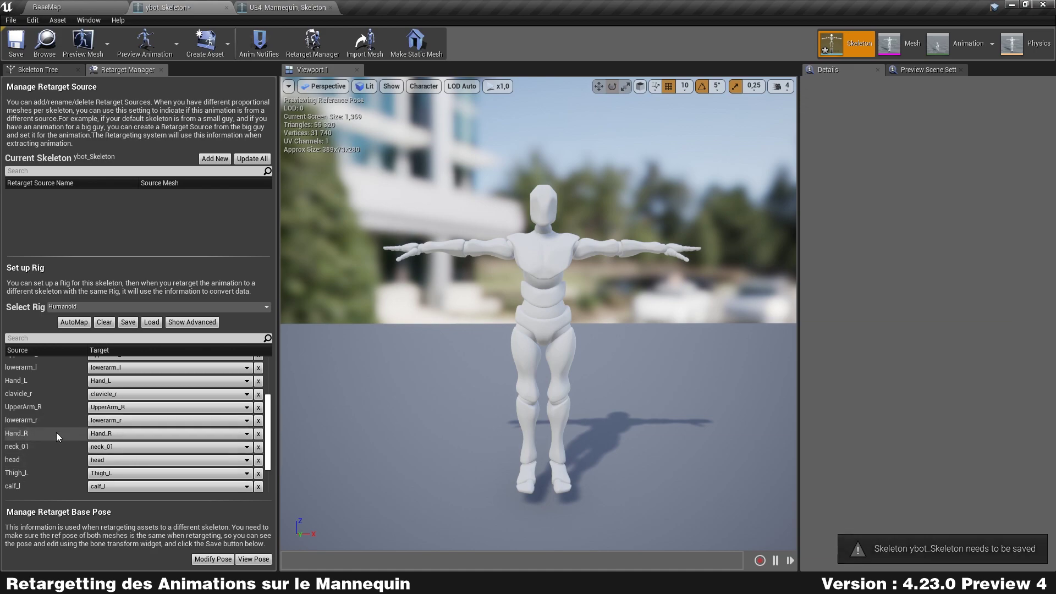
pyautogui.scroll(-2, 55, 426)
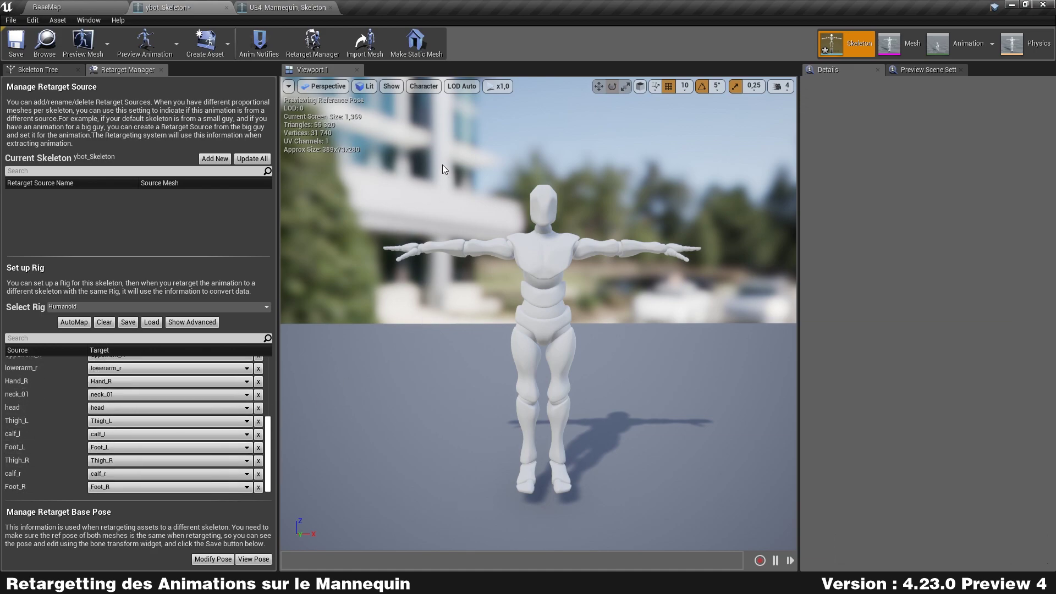
pyautogui.hotkey('ctrl', 's')
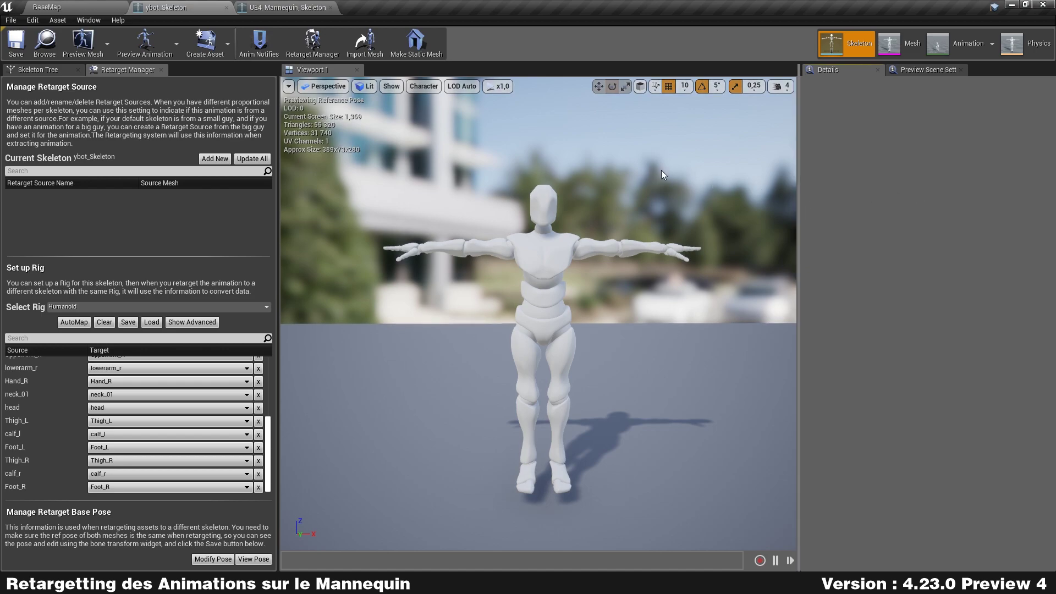
pyautogui.moveTo(616, 161); pyautogui.dragTo(617, 171)
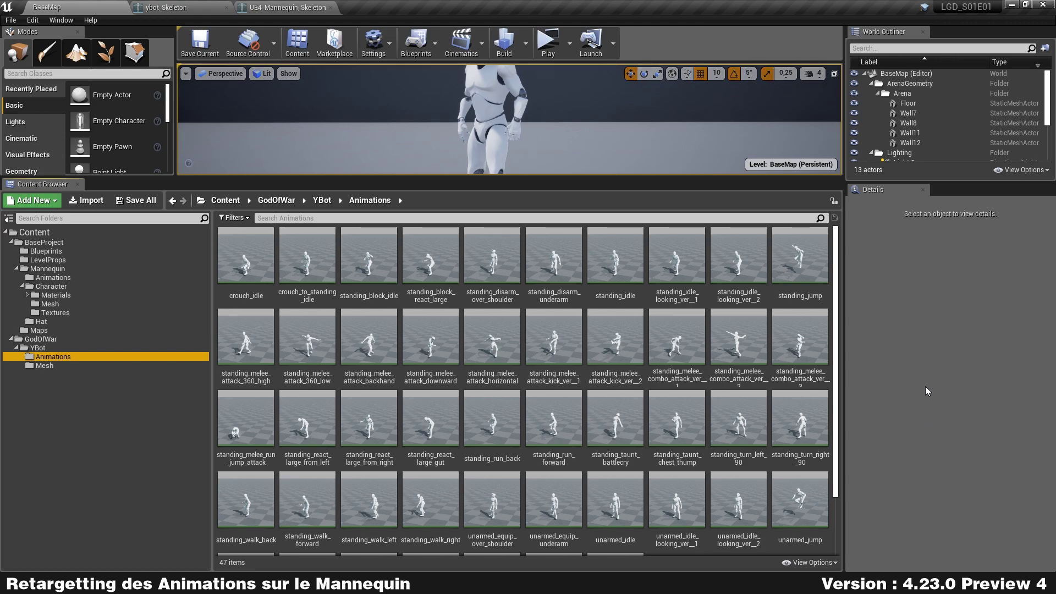
pyautogui.click(554, 344)
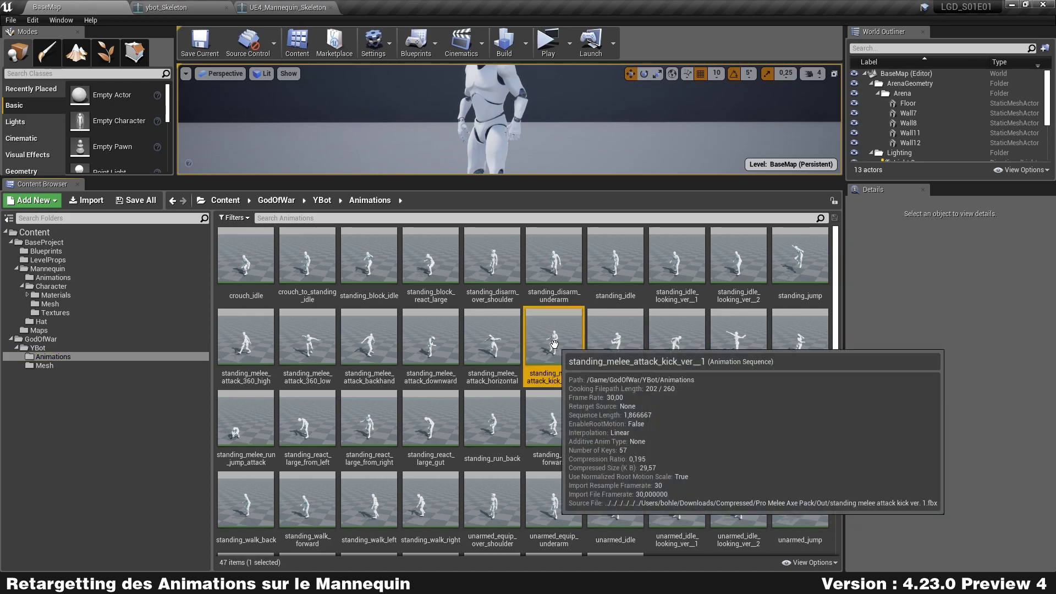
pyautogui.hotkey('ctrl', 'a')
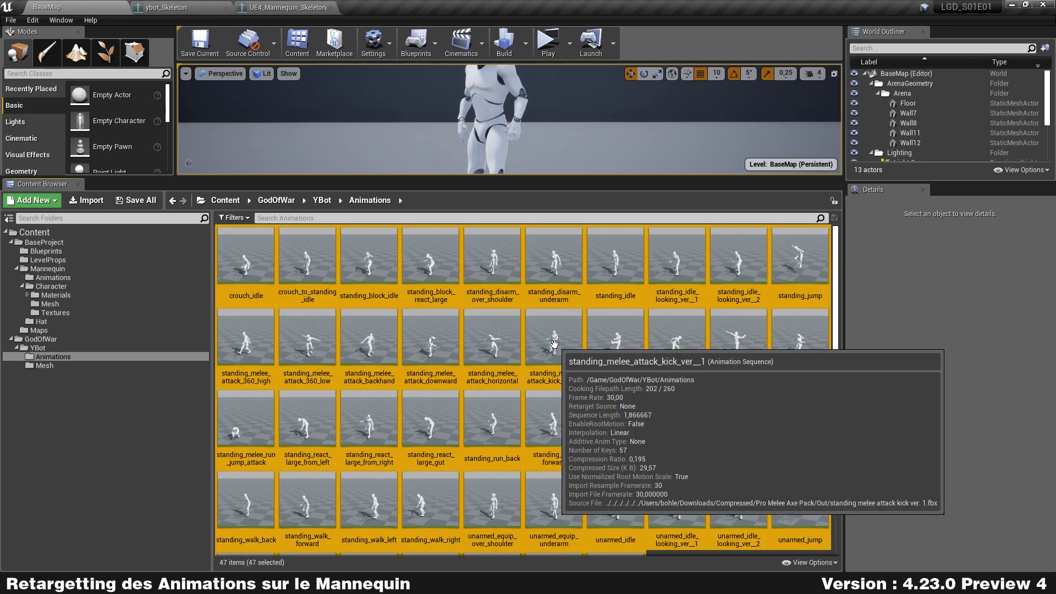
pyautogui.rightClick(553, 344)
pyautogui.moveTo(610, 287)
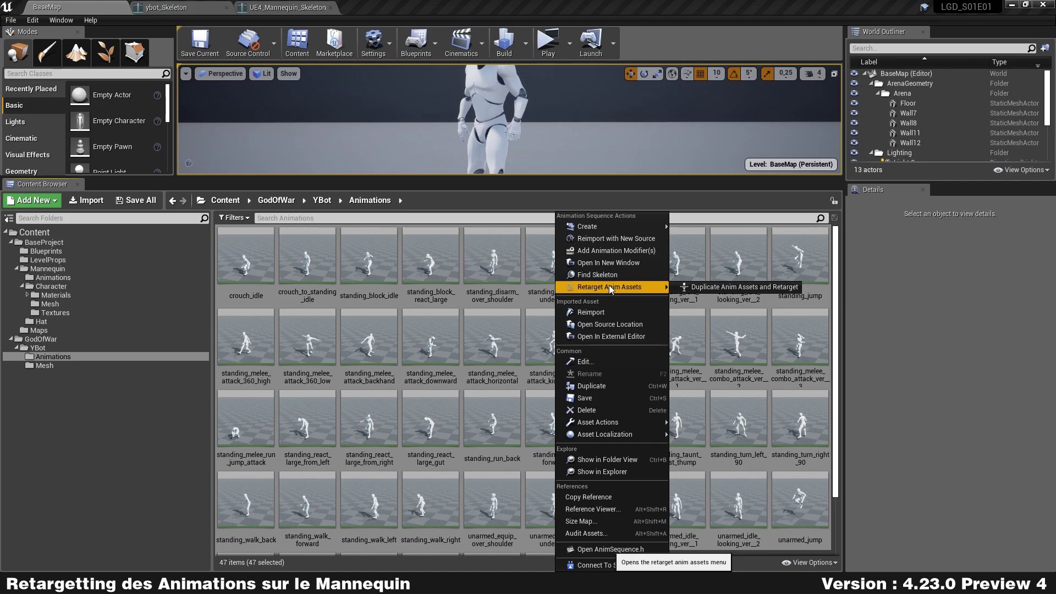
pyautogui.click(763, 288)
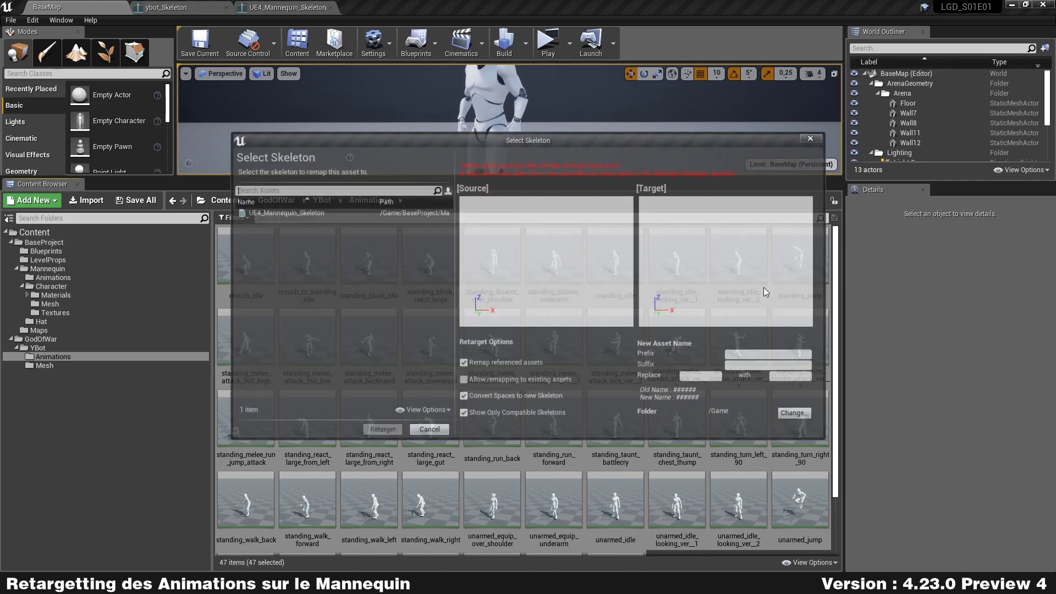
pyautogui.click(282, 213)
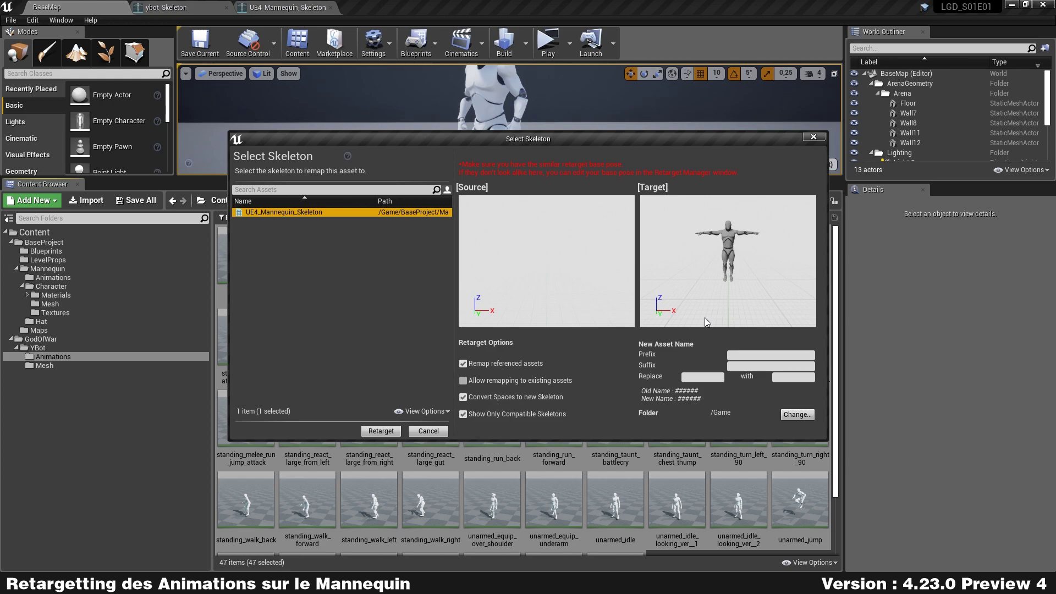
pyautogui.click(807, 138)
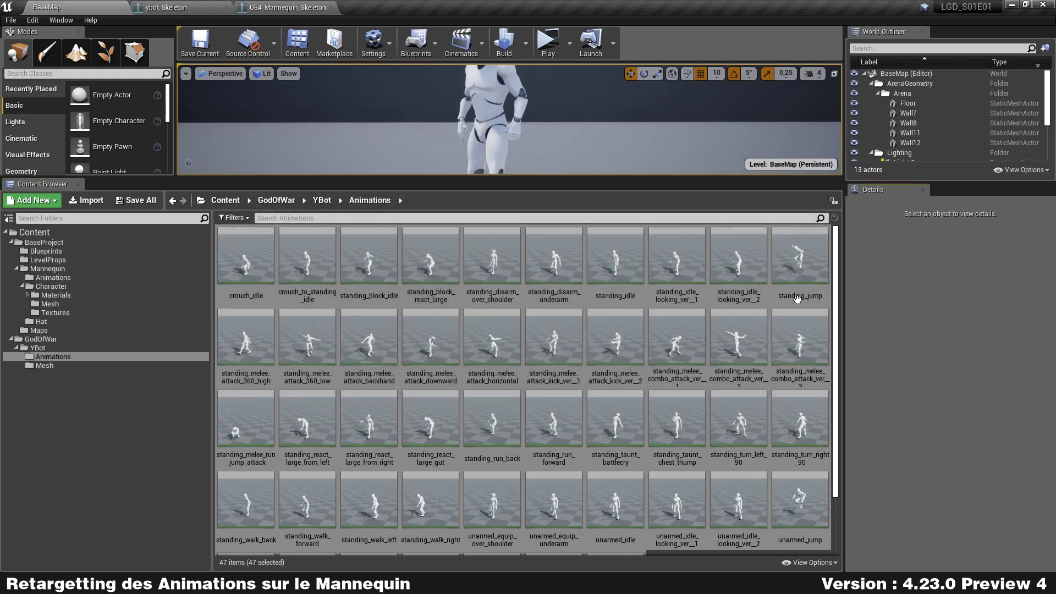
# - Set ybot as ybot_Skeleton's preview mesh and apply it to the asset
pyautogui.click(164, 6)
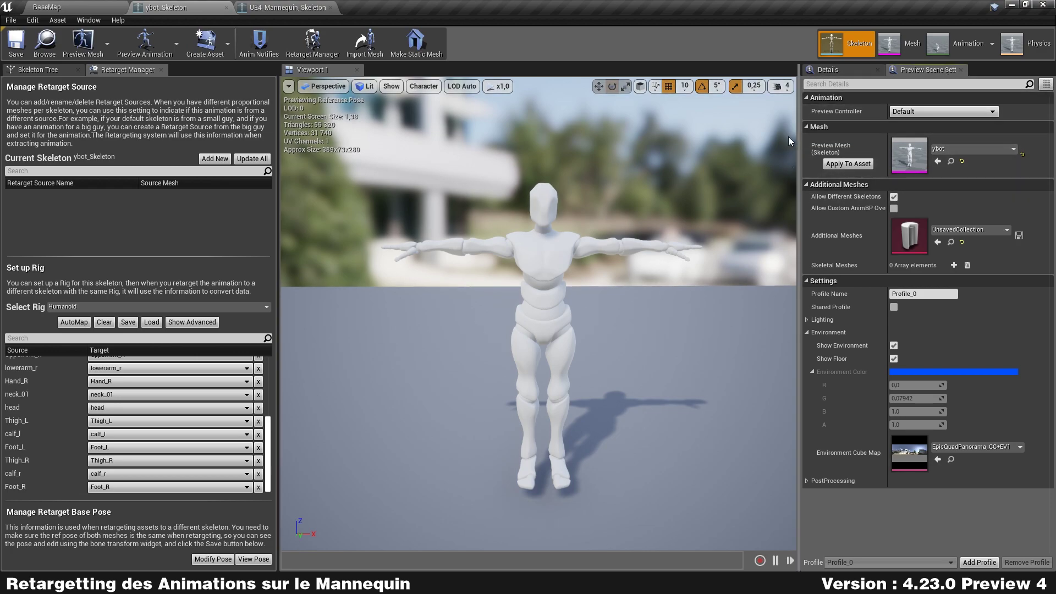
pyautogui.click(971, 149)
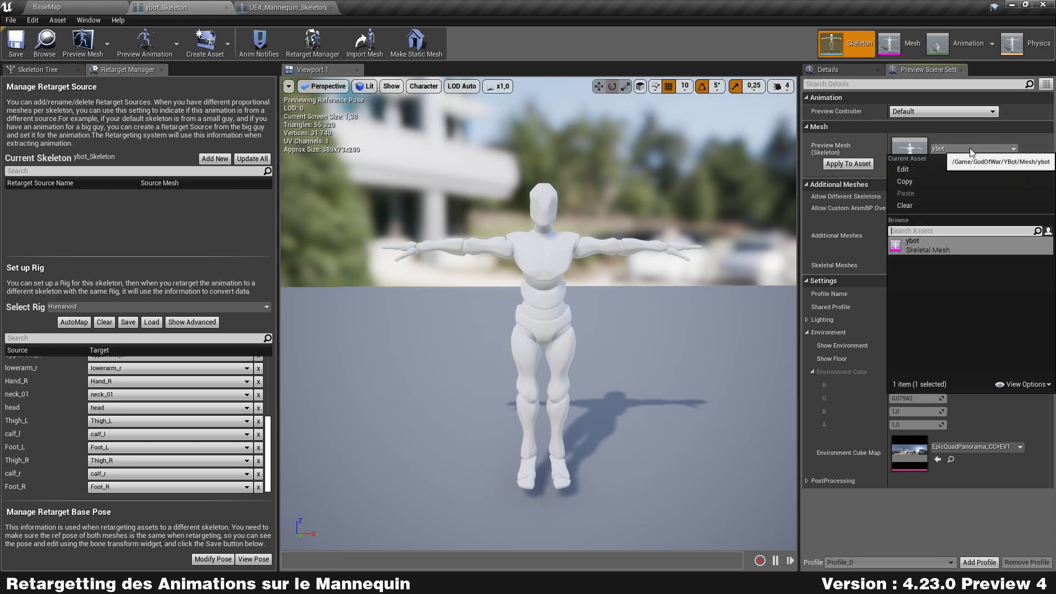
pyautogui.click(916, 242)
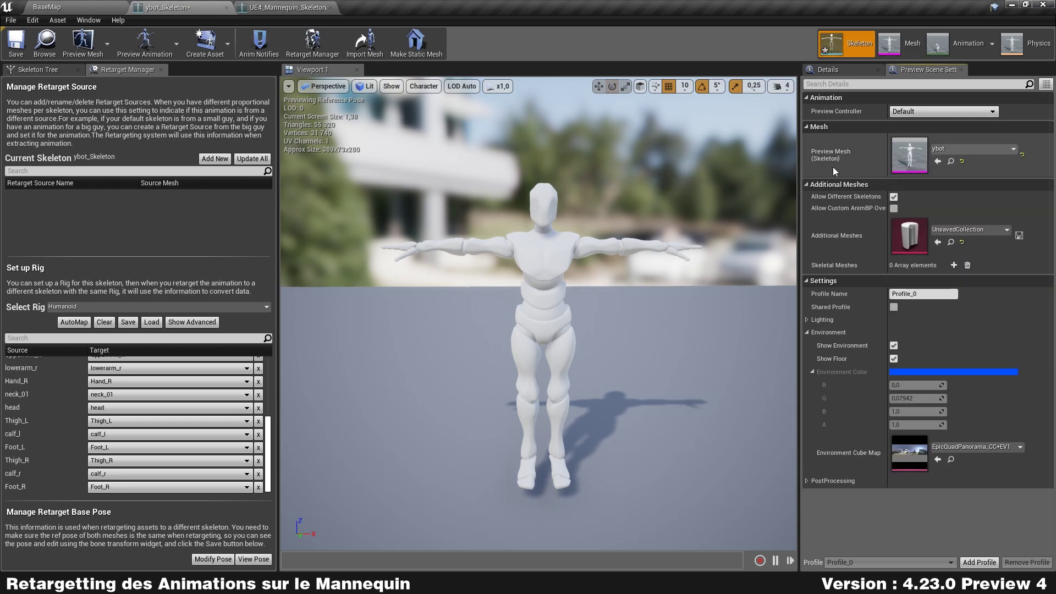
pyautogui.click(833, 166)
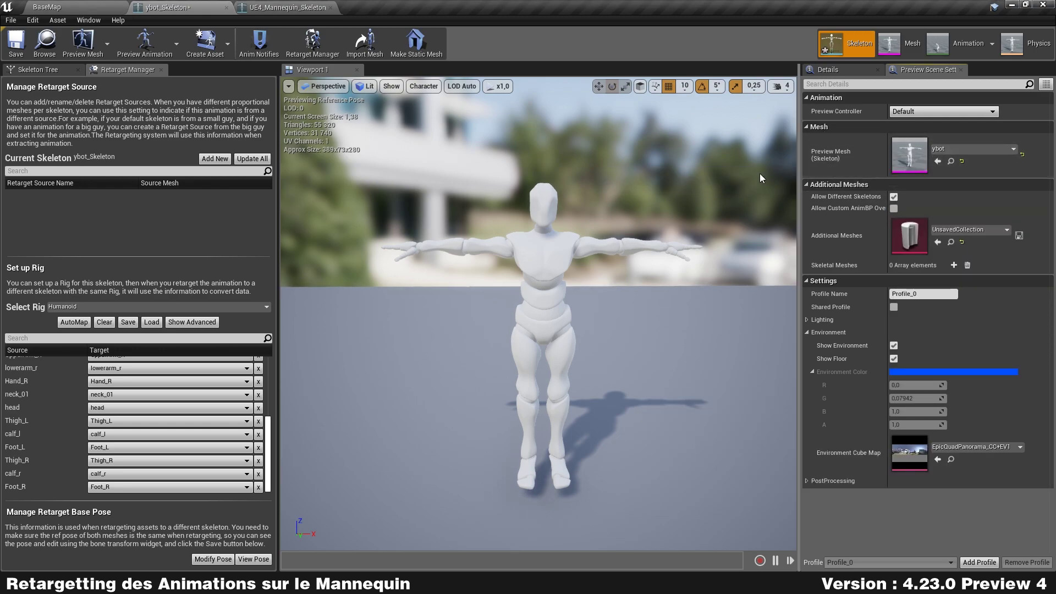
pyautogui.click(80, 7)
pyautogui.click(495, 246)
# - Duplicate and retarget all 47 YBot animations, choosing UE4_Mannequin_Skeleton as the target skeleton
pyautogui.hotkey('ctrl', 'a')
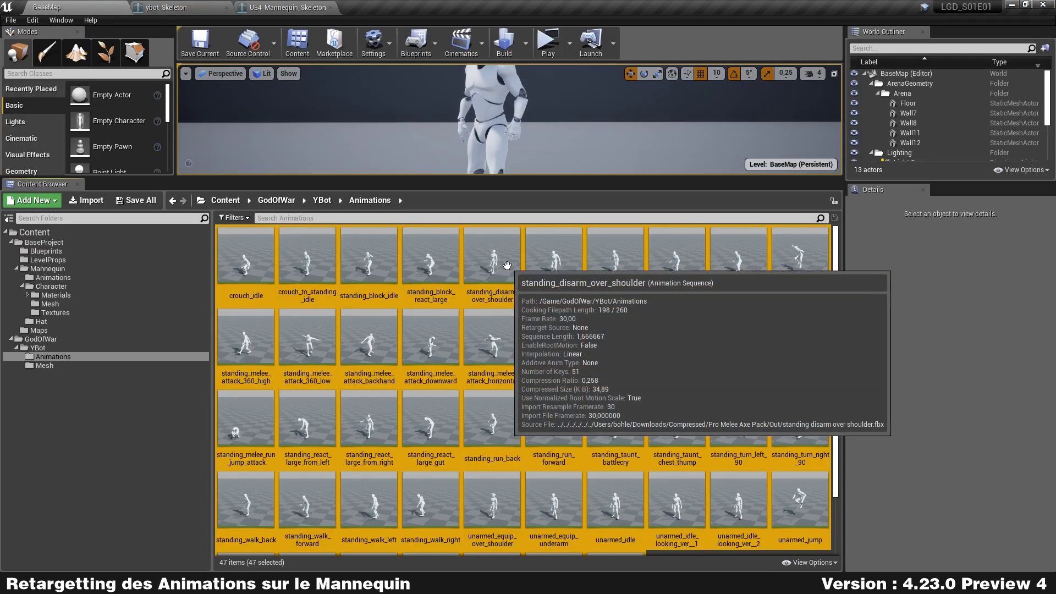
pyautogui.rightClick(498, 245)
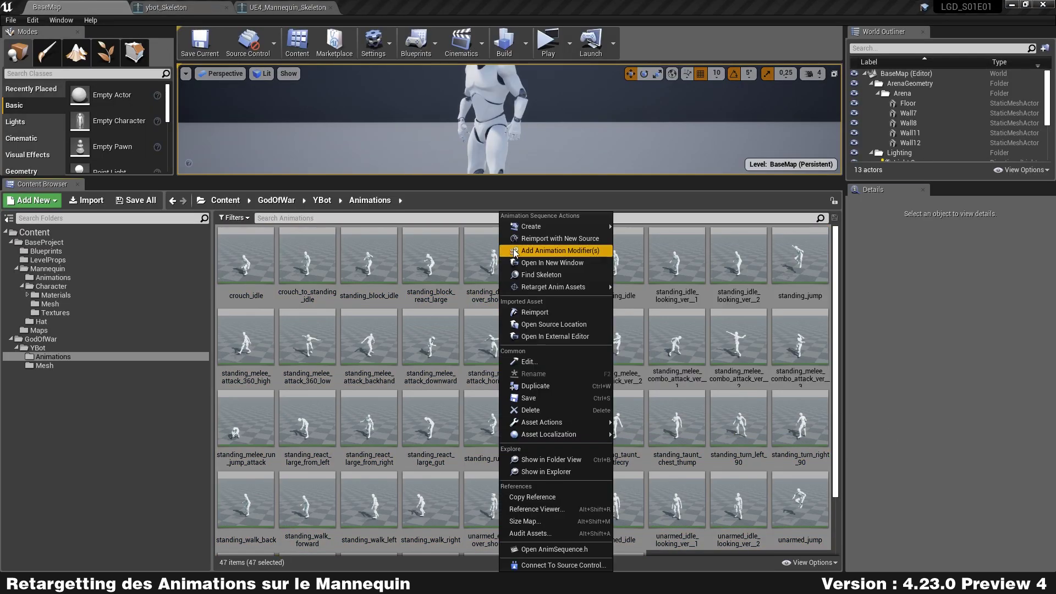
pyautogui.moveTo(567, 288)
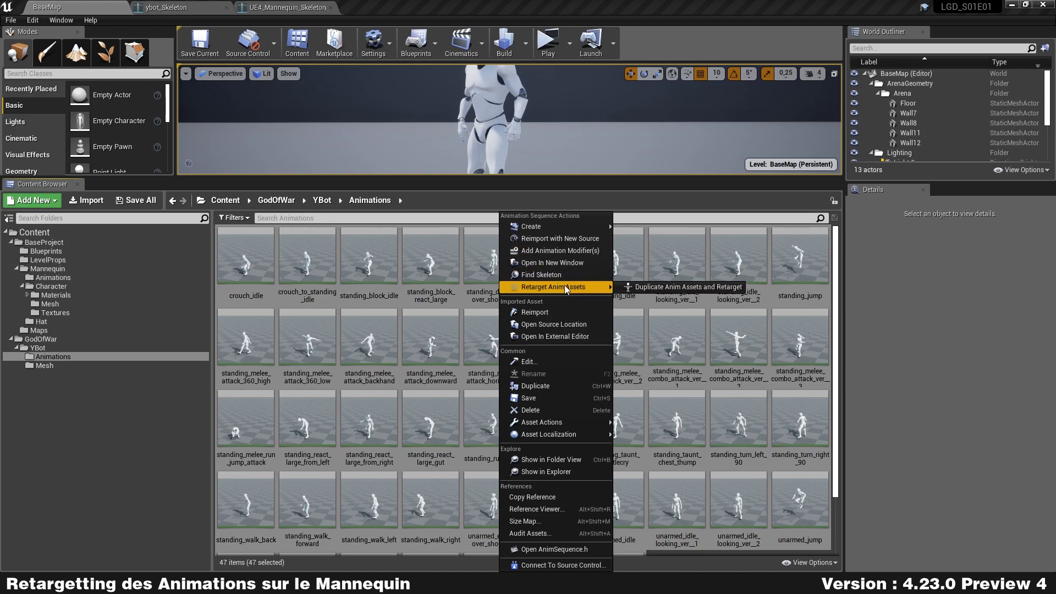
pyautogui.click(655, 290)
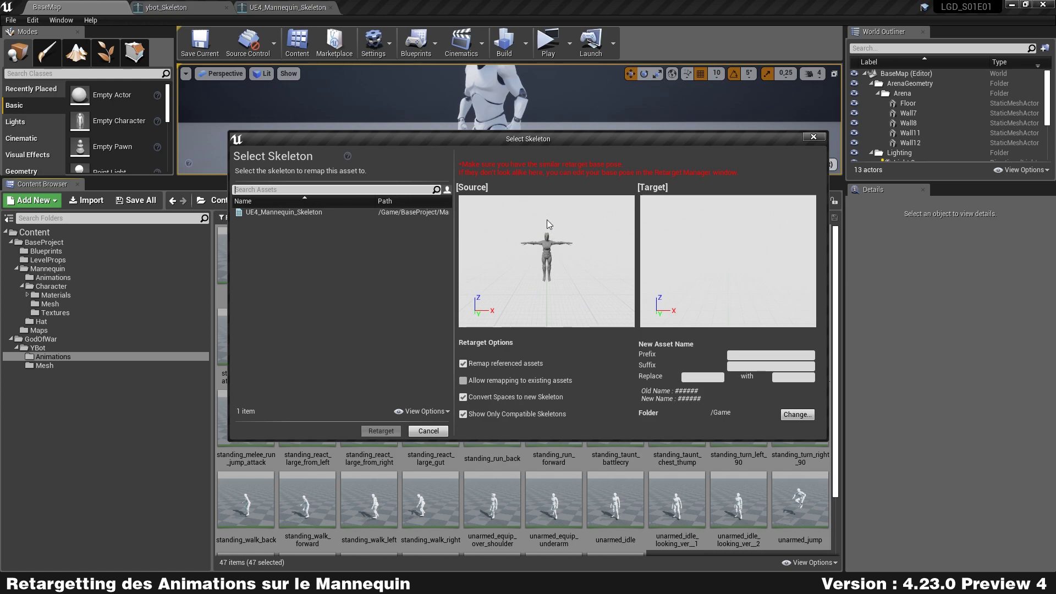
pyautogui.click(285, 212)
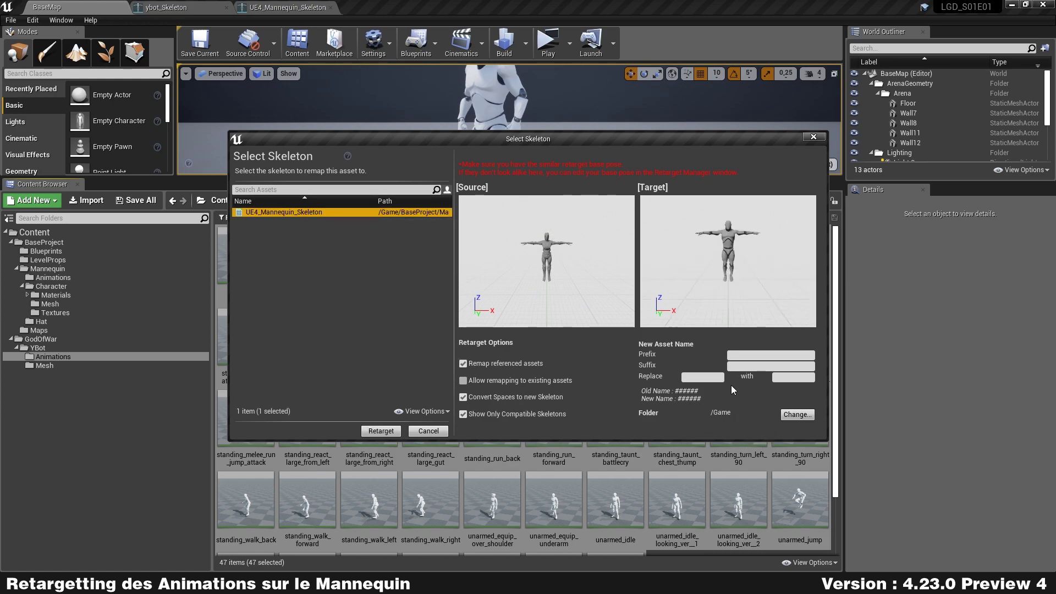
# - Create a new Animations folder under GodOfWar as the destination and run the retarget
pyautogui.click(795, 416)
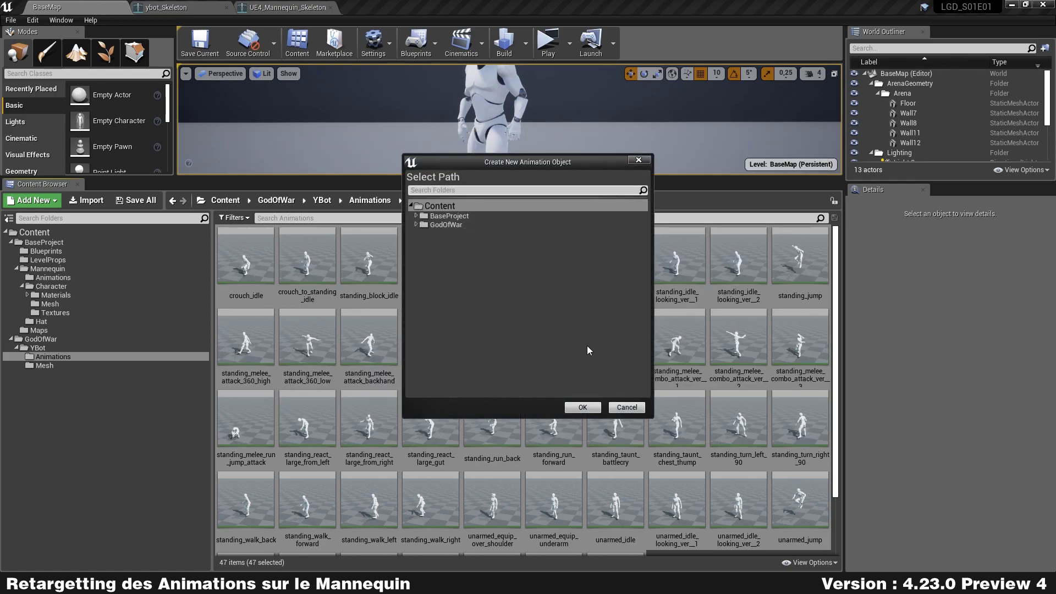
pyautogui.click(444, 226)
pyautogui.rightClick(467, 225)
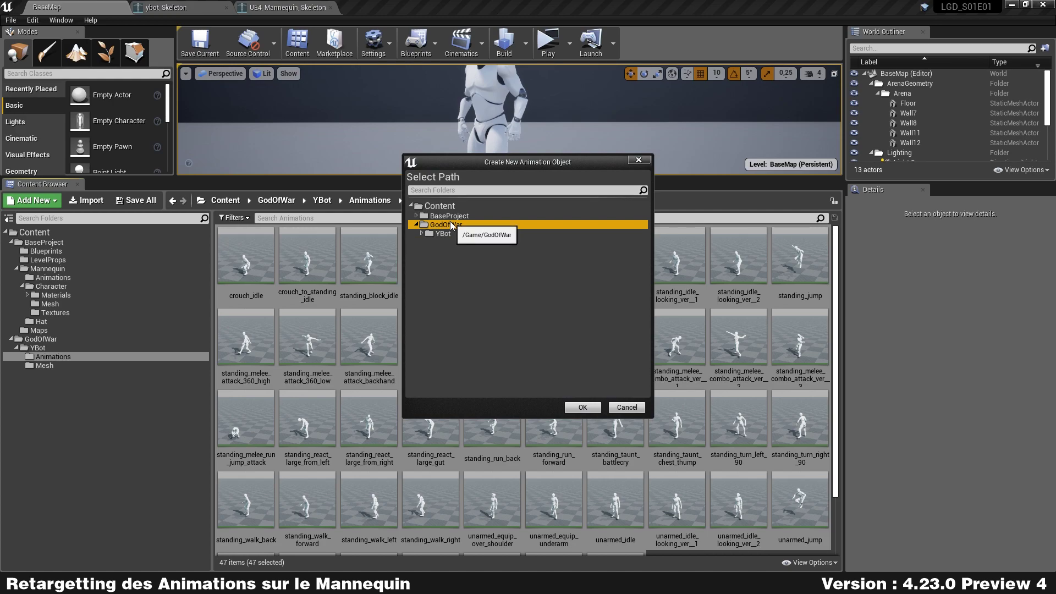
pyautogui.click(484, 232)
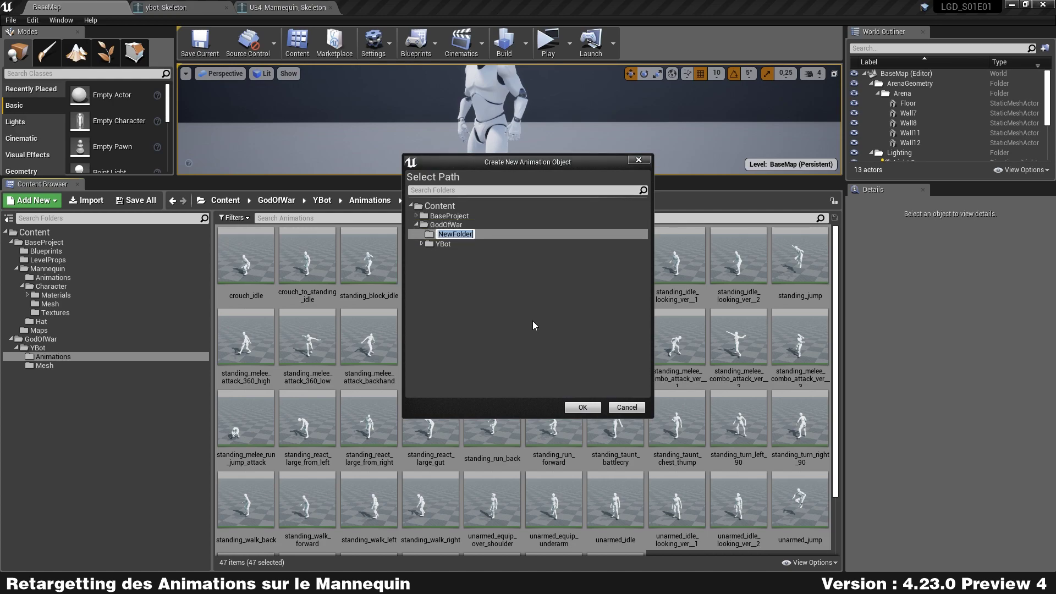
pyautogui.write('Animations')
pyautogui.press('Return')
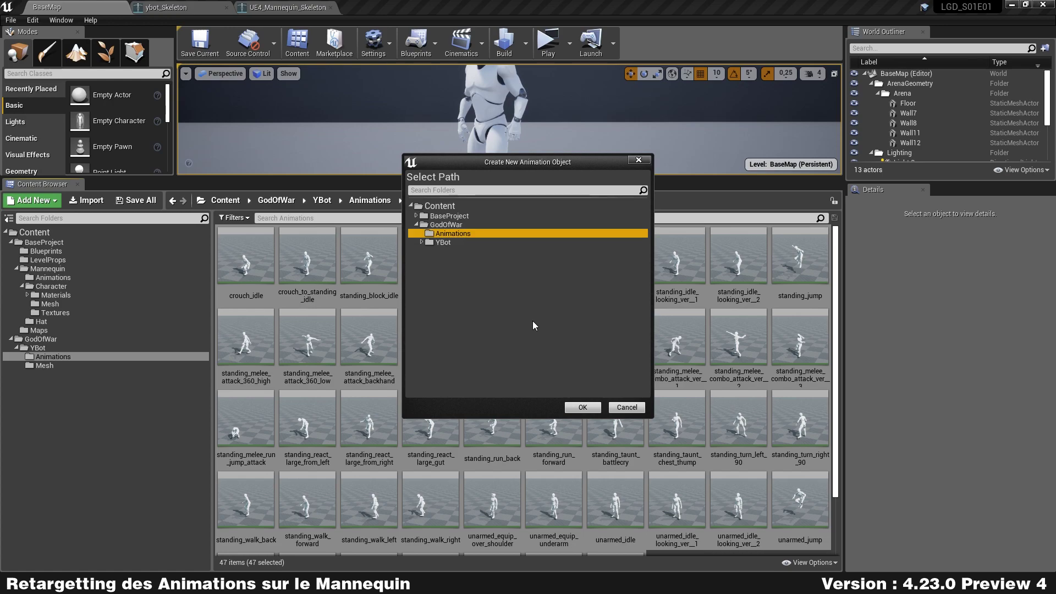
pyautogui.click(582, 407)
pyautogui.click(392, 330)
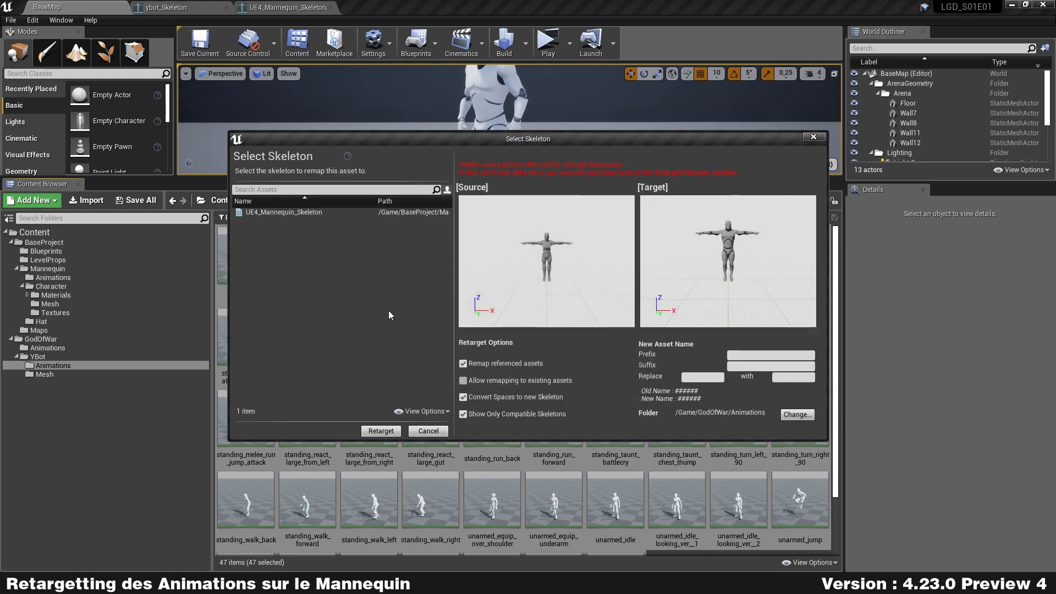
pyautogui.click(375, 429)
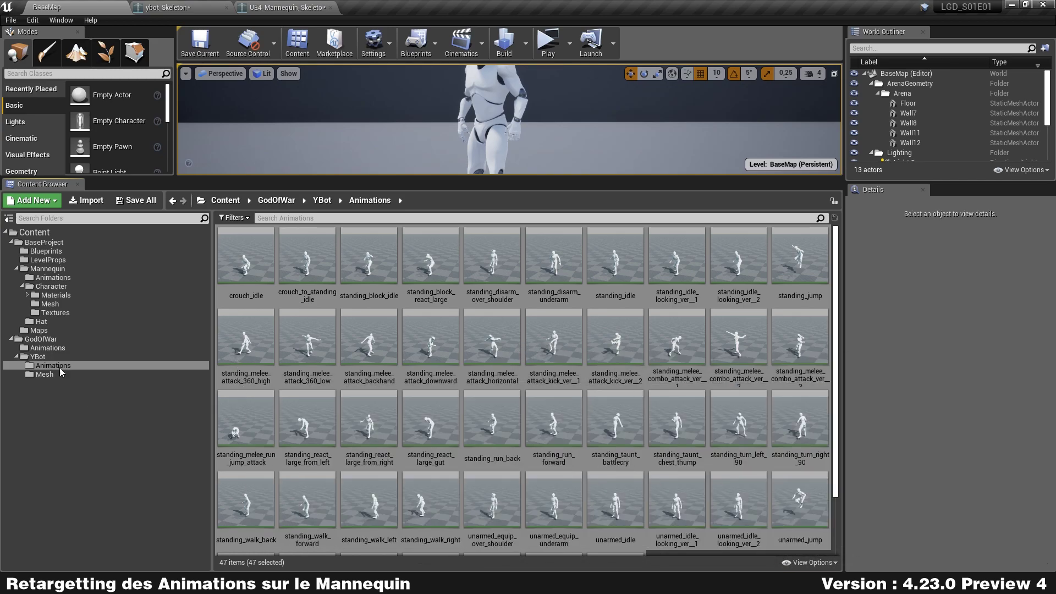
# - Open GodOfWar/Animations and browse the 47 retargeted mannequin axe animation sequences
pyautogui.click(57, 338)
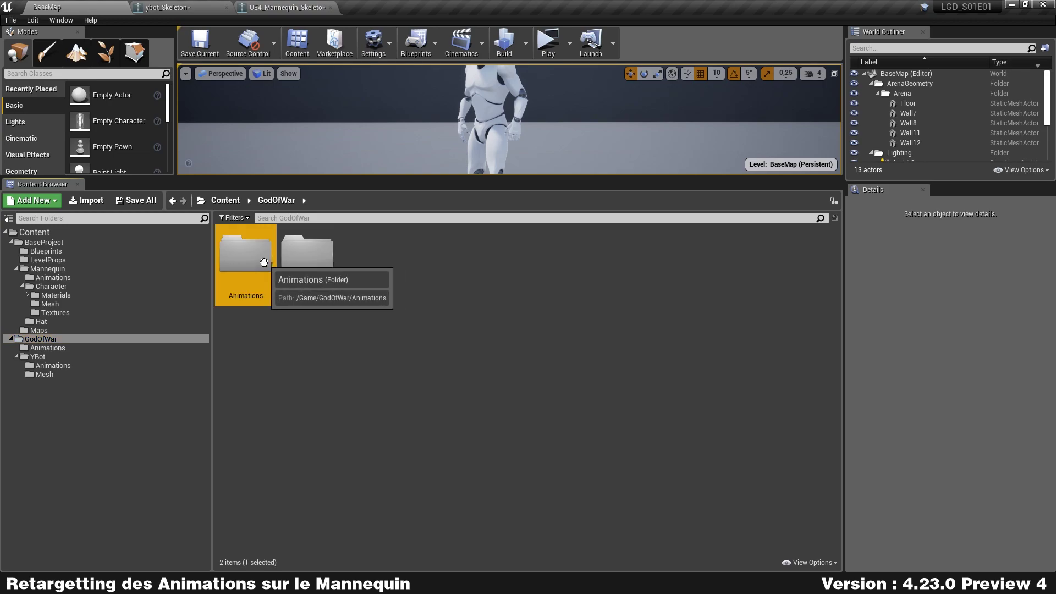
pyautogui.doubleClick(246, 254)
pyautogui.scroll(-1, 667, 407)
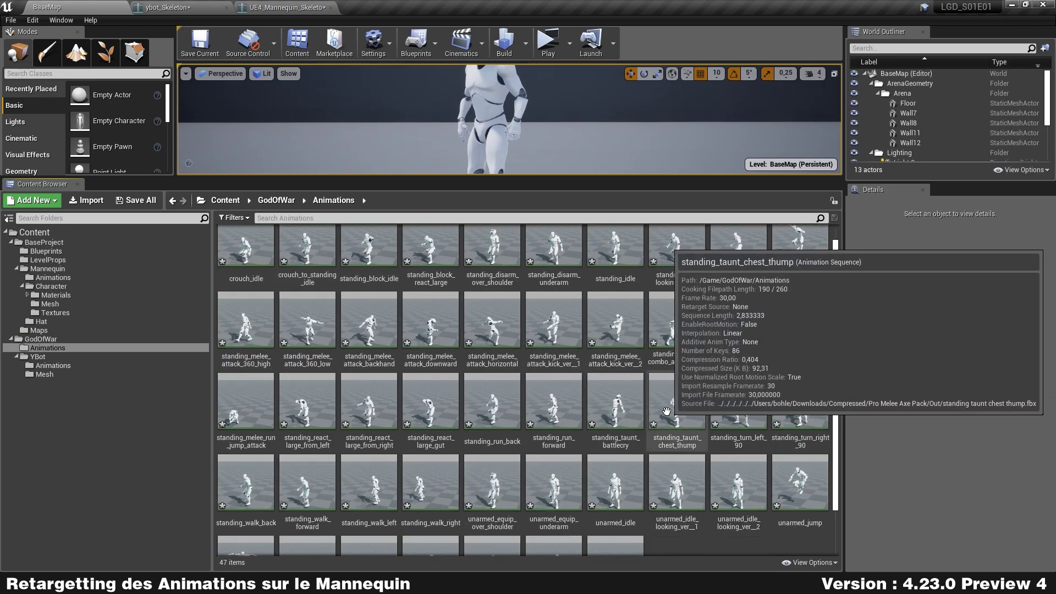
pyautogui.scroll(1, 493, 401)
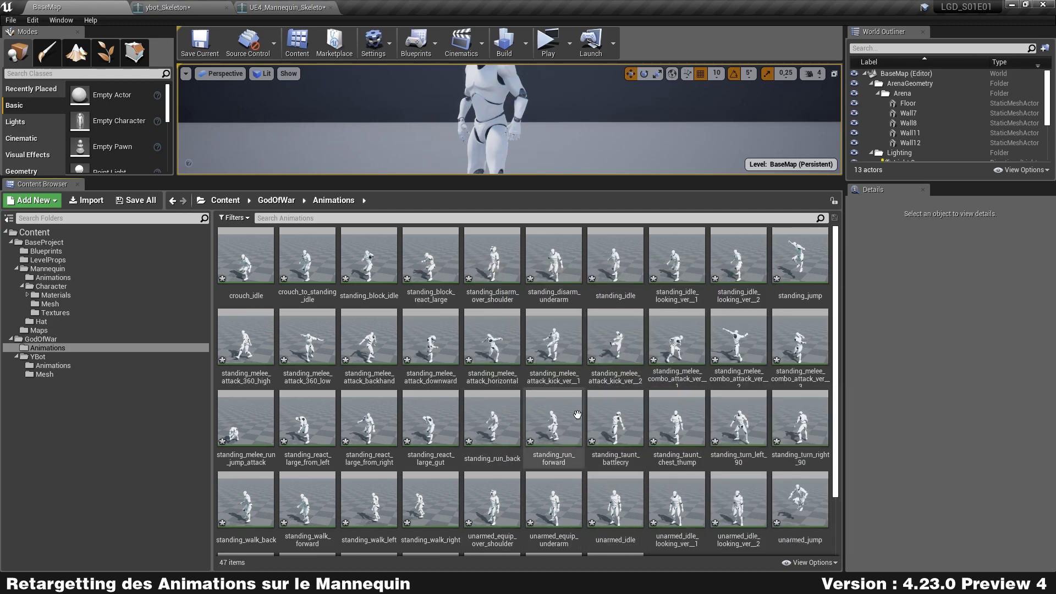
# - Open standing_run_forward to preview it on the SK_Mannequin mesh
pyautogui.doubleClick(571, 414)
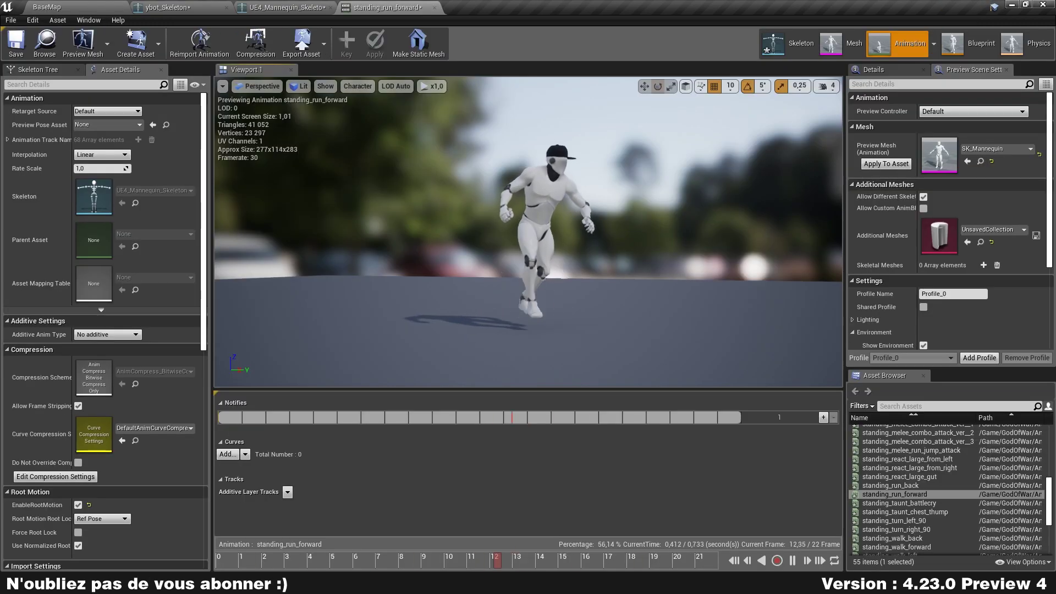